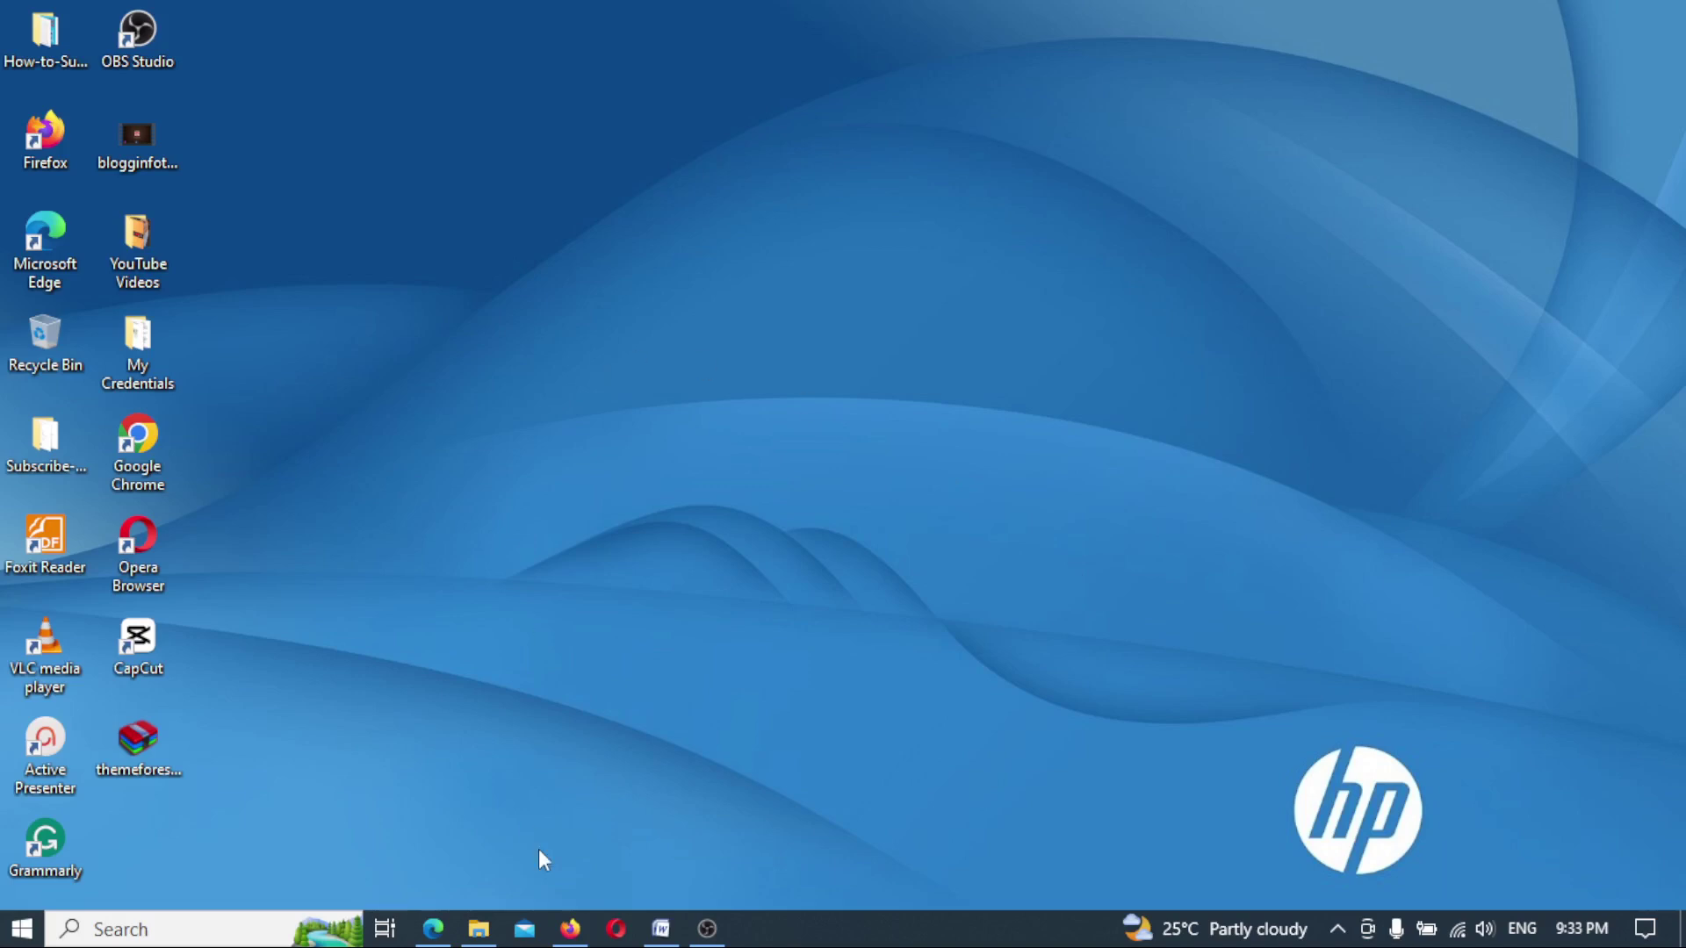
Restore the Edge window showing the Nigerian Fact WordPress dashboard from the taskbar.
{"action": "left_click", "coordinate": [433, 928]}
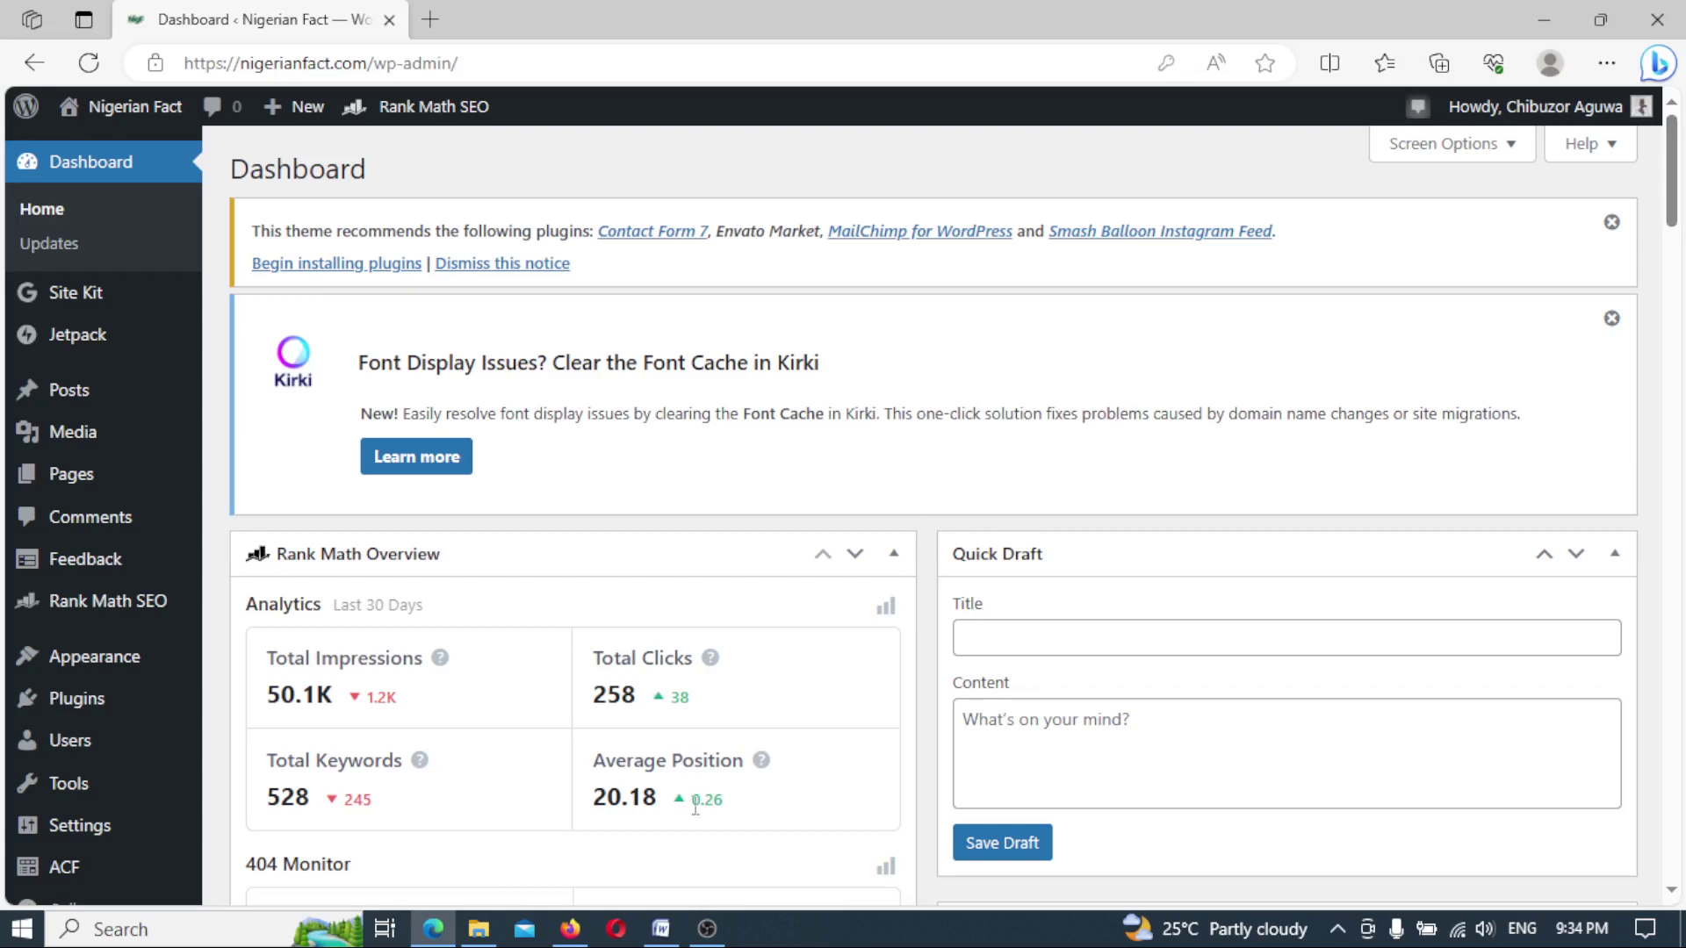
{"action": "left_click", "coordinate": [570, 929]}
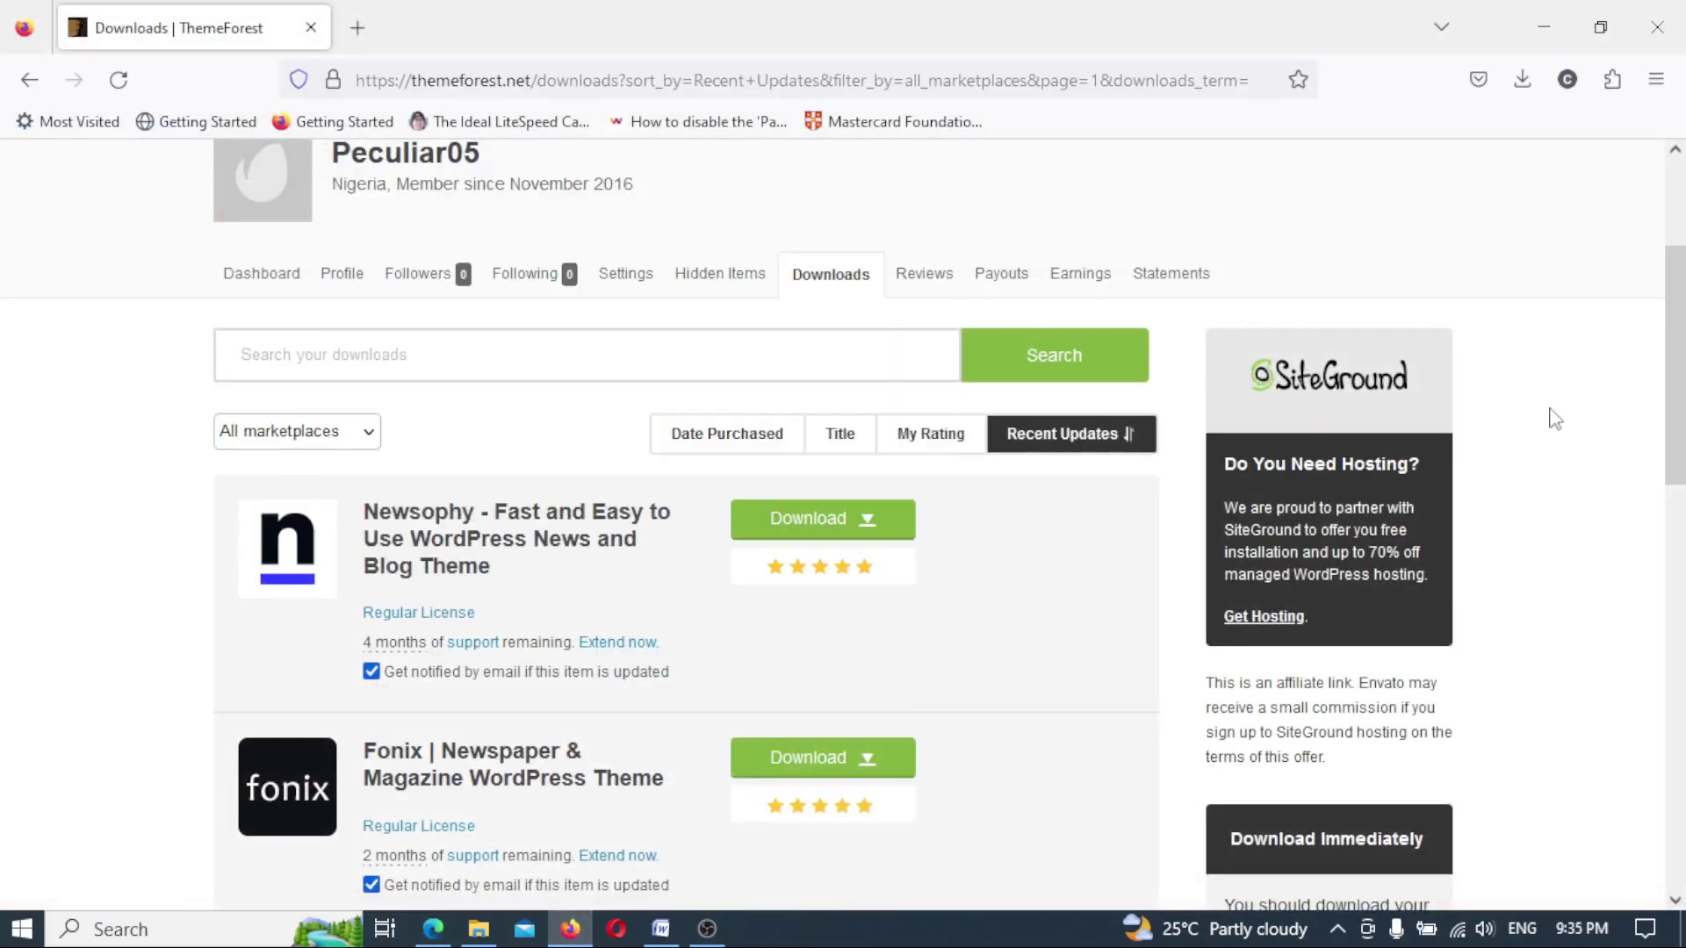
{"action": "scroll", "coordinate": [1676, 369], "scroll_direction": "up", "scroll_amount": 3}
{"action": "scroll", "coordinate": [1677, 281], "scroll_direction": "down", "scroll_amount": 2}
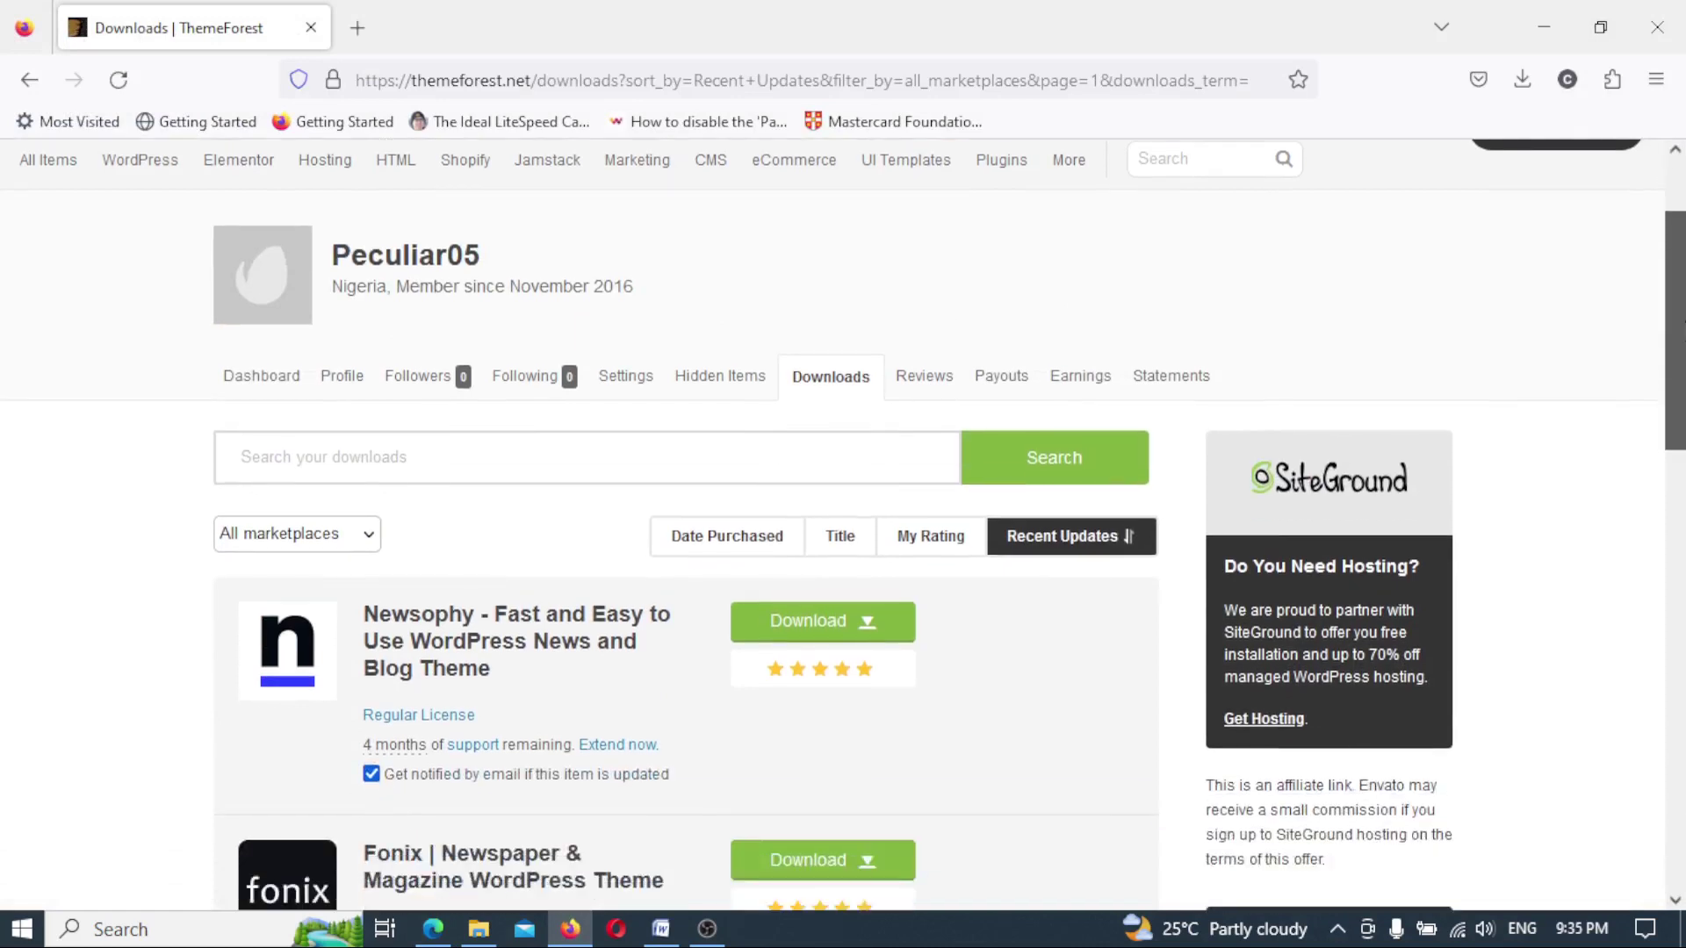
{"action": "scroll", "coordinate": [843, 526], "scroll_direction": "up", "scroll_amount": 2}
{"action": "scroll", "coordinate": [785, 357], "scroll_direction": "down", "scroll_amount": 3}
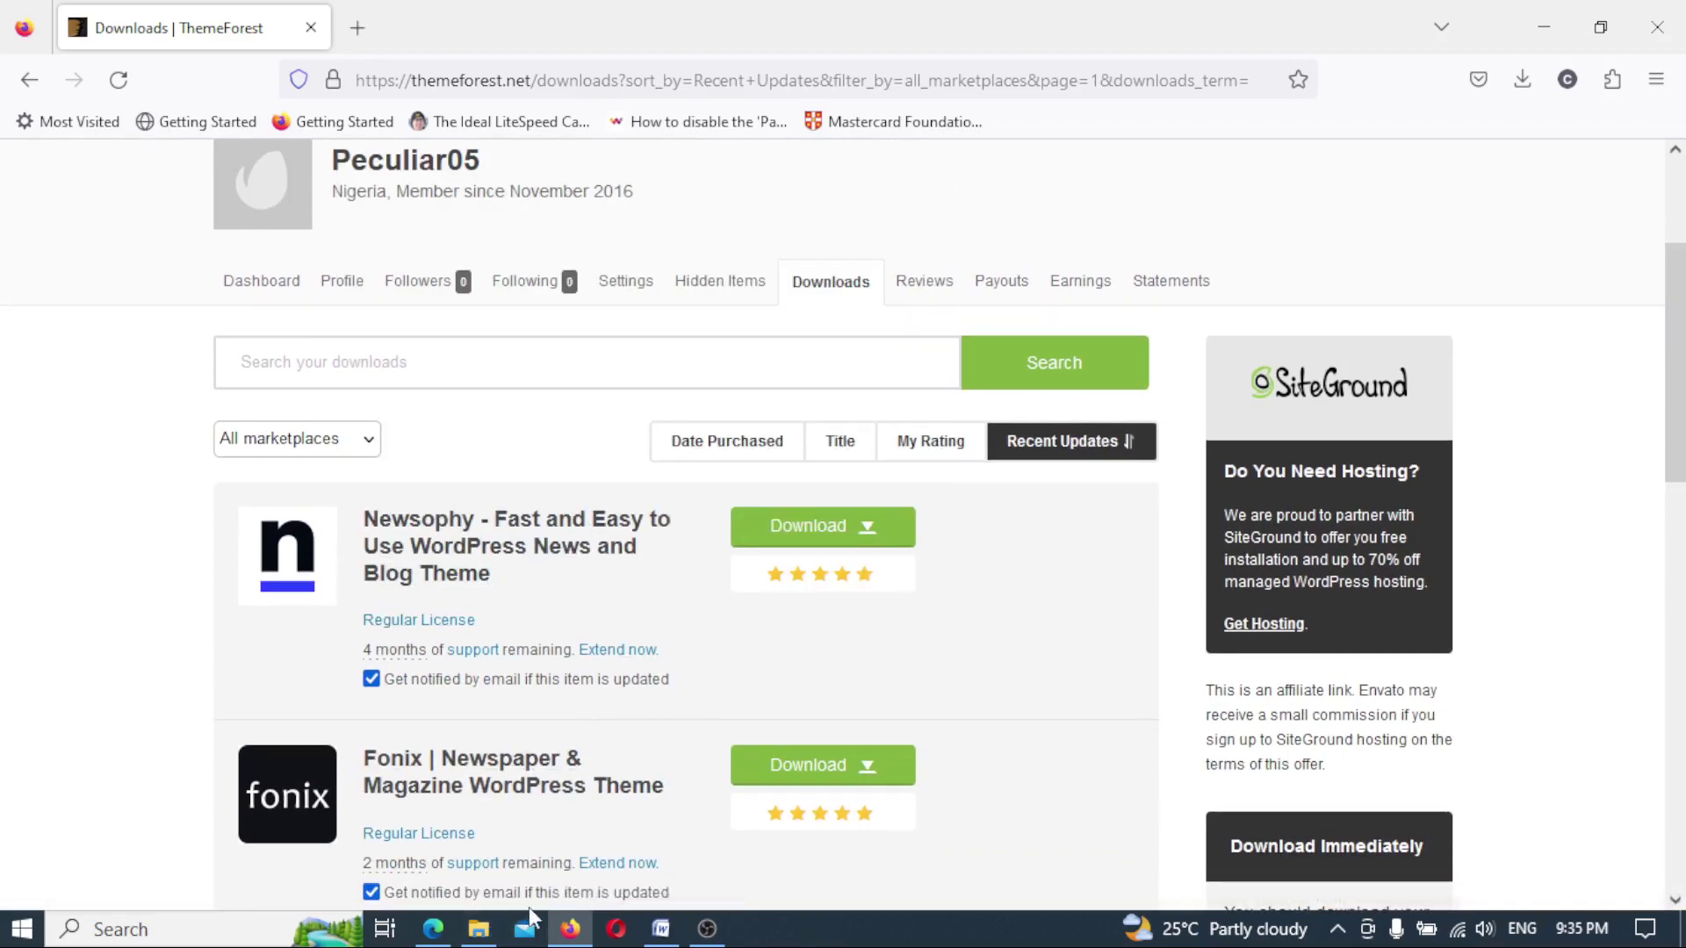
{"action": "left_click", "coordinate": [433, 929]}
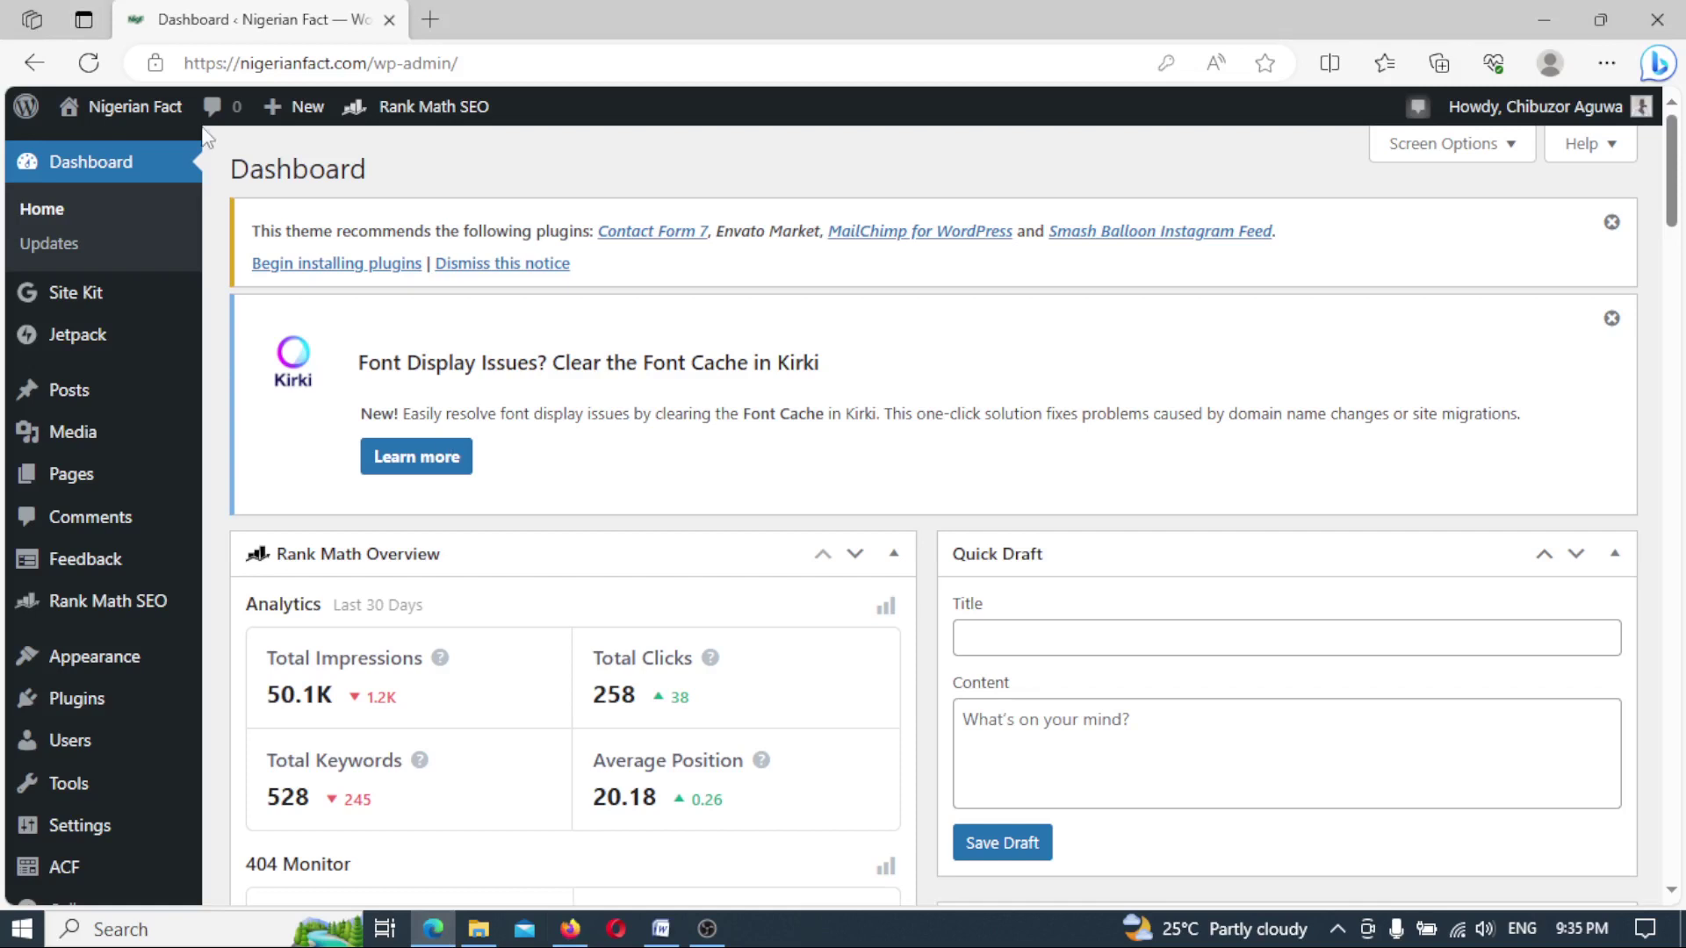
Open the live Nigerian Fact site in a new tab, browse its recent posts, then return to Dashboard.
{"action": "mouse_move", "coordinate": [131, 110]}
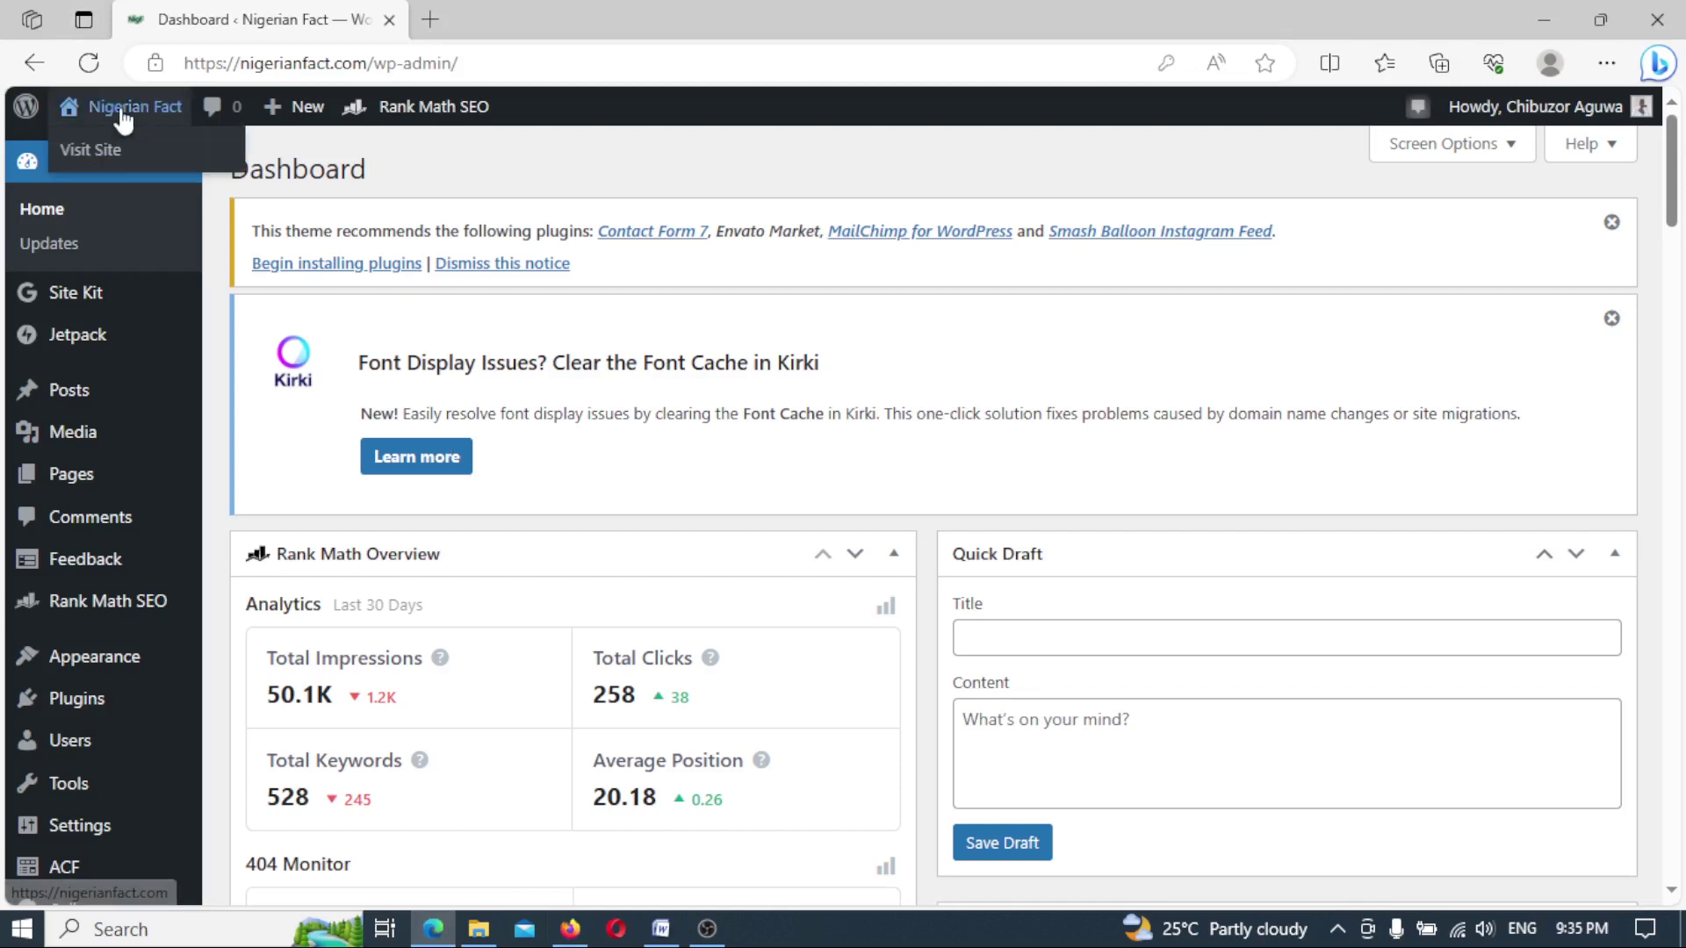
{"action": "right_click", "coordinate": [98, 168]}
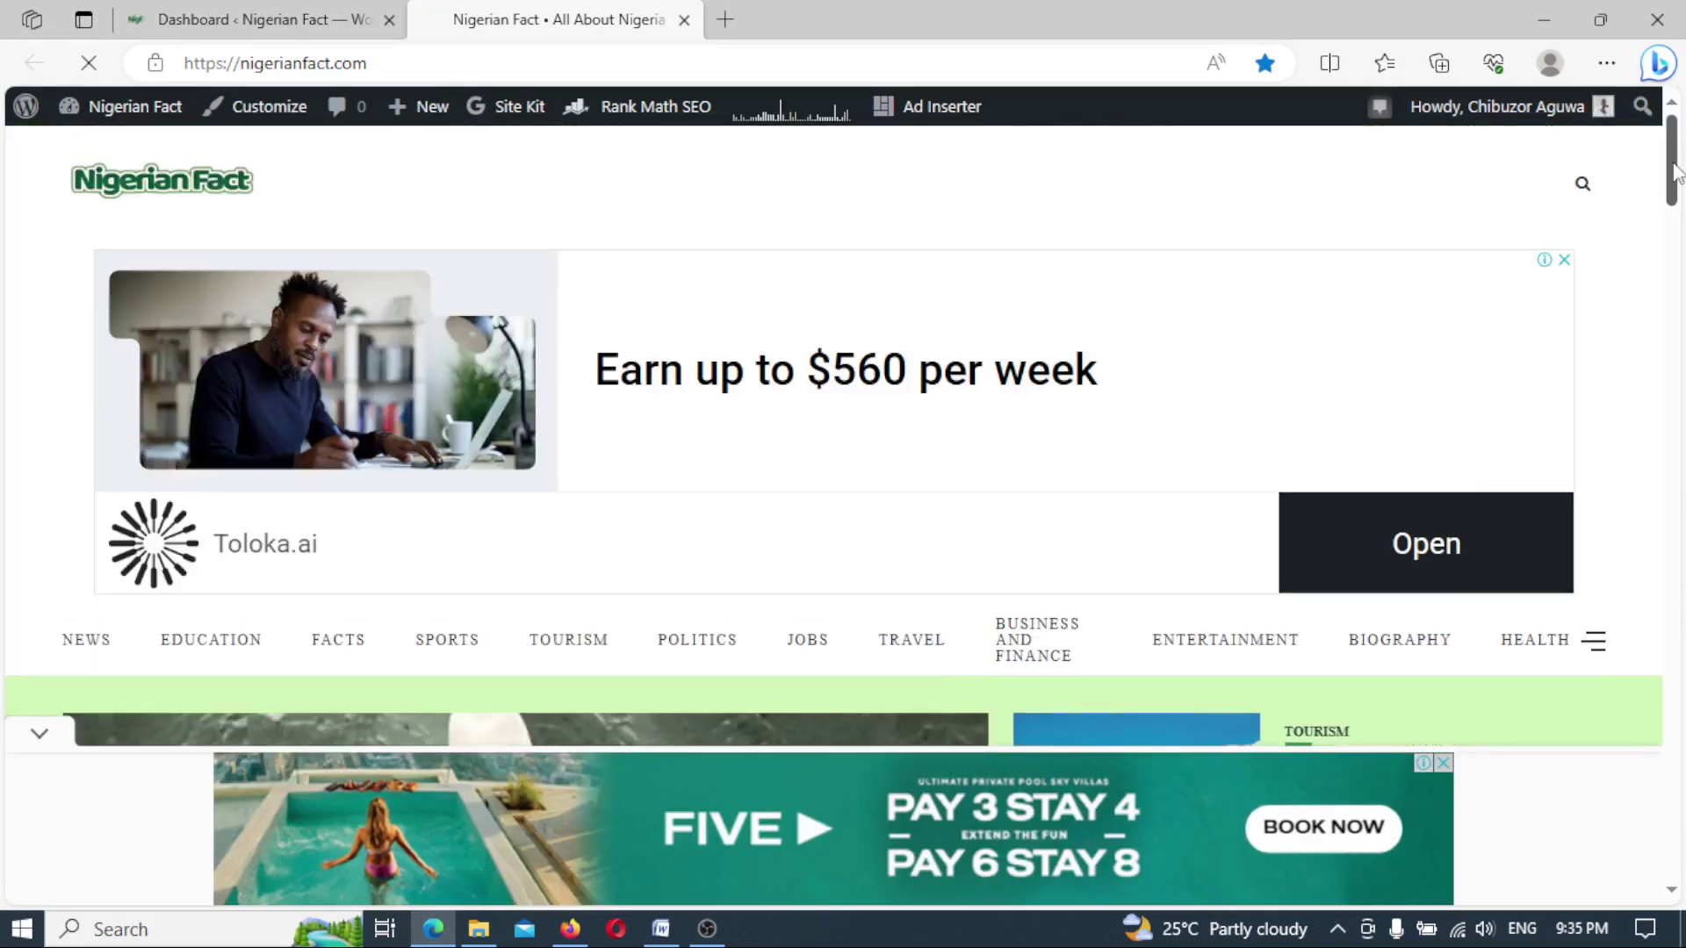
{"action": "left_click_drag", "start_coordinate": [1675, 172], "coordinate": [1682, 459]}
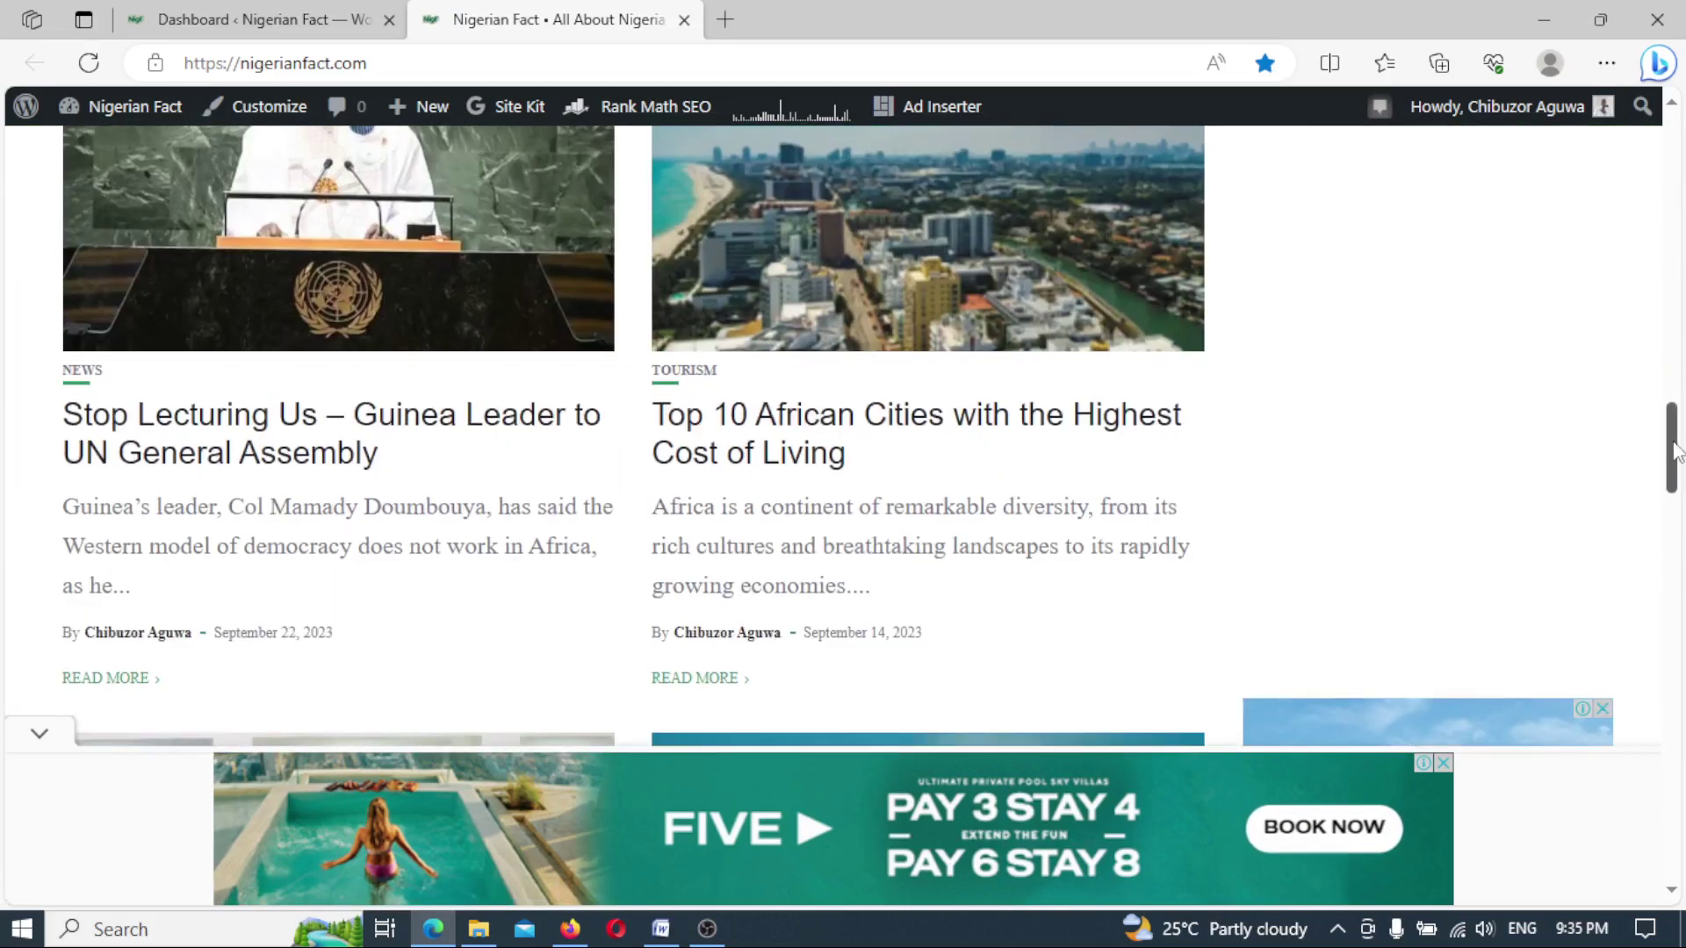
{"action": "left_click_drag", "start_coordinate": [1679, 450], "coordinate": [1640, 106]}
{"action": "left_click", "coordinate": [221, 23]}
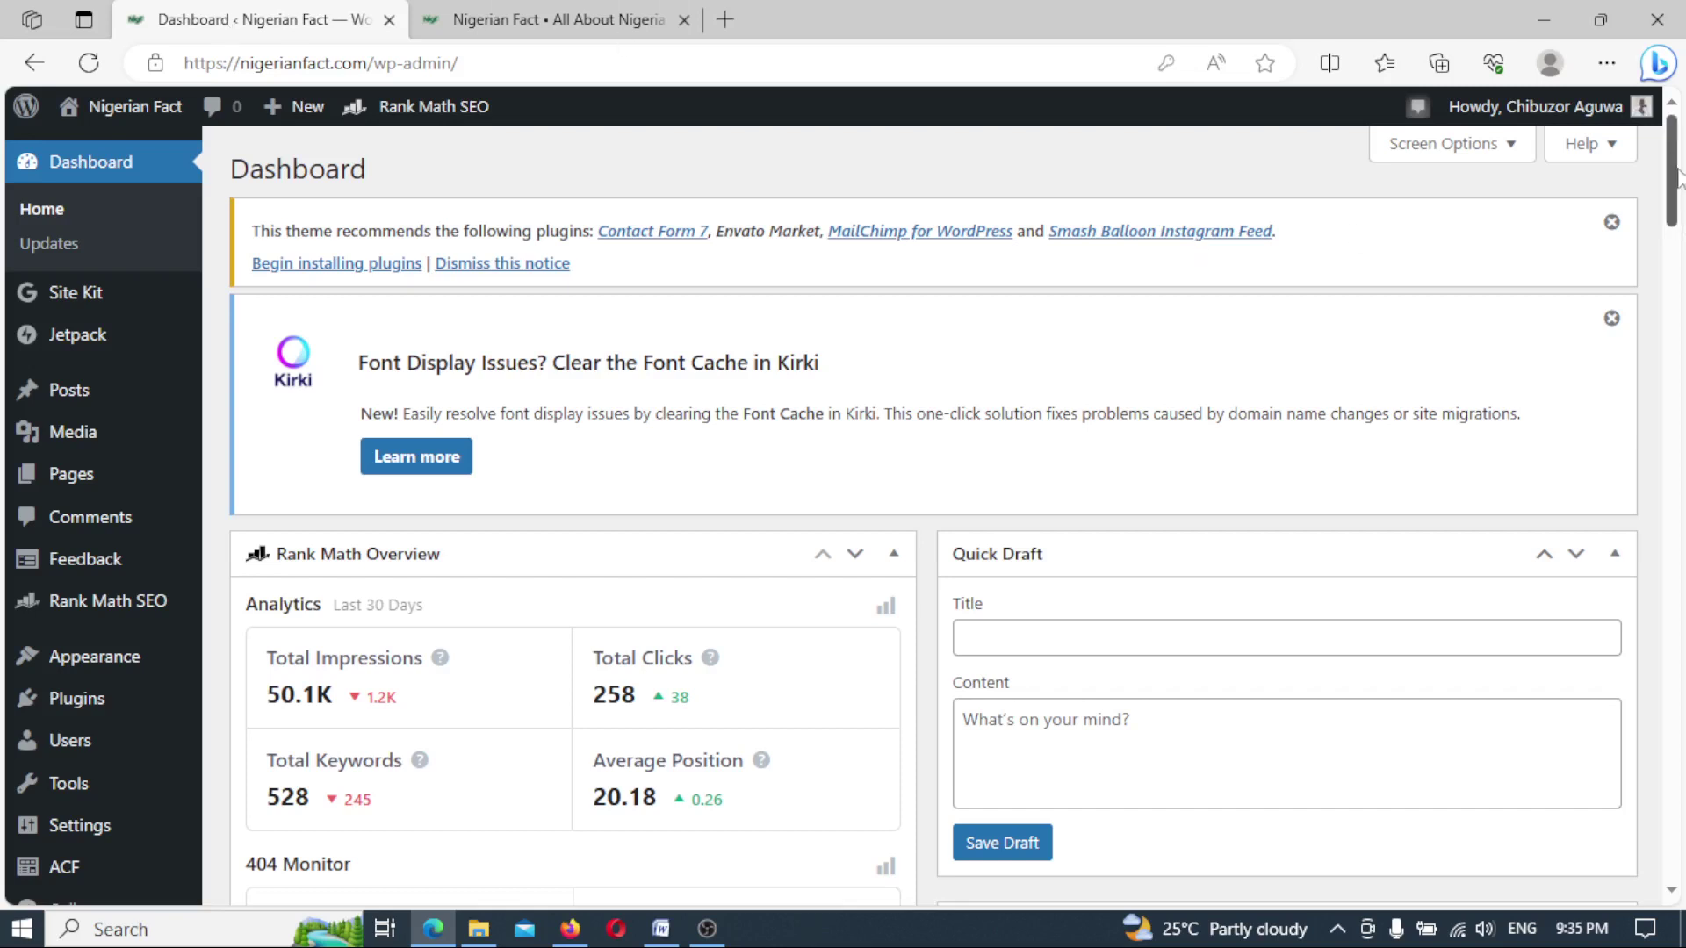
{"action": "mouse_move", "coordinate": [1679, 175]}
{"action": "left_mouse_down"}
{"action": "mouse_move", "coordinate": [1679, 241]}
{"action": "mouse_move", "coordinate": [1681, 156]}
{"action": "left_mouse_up"}
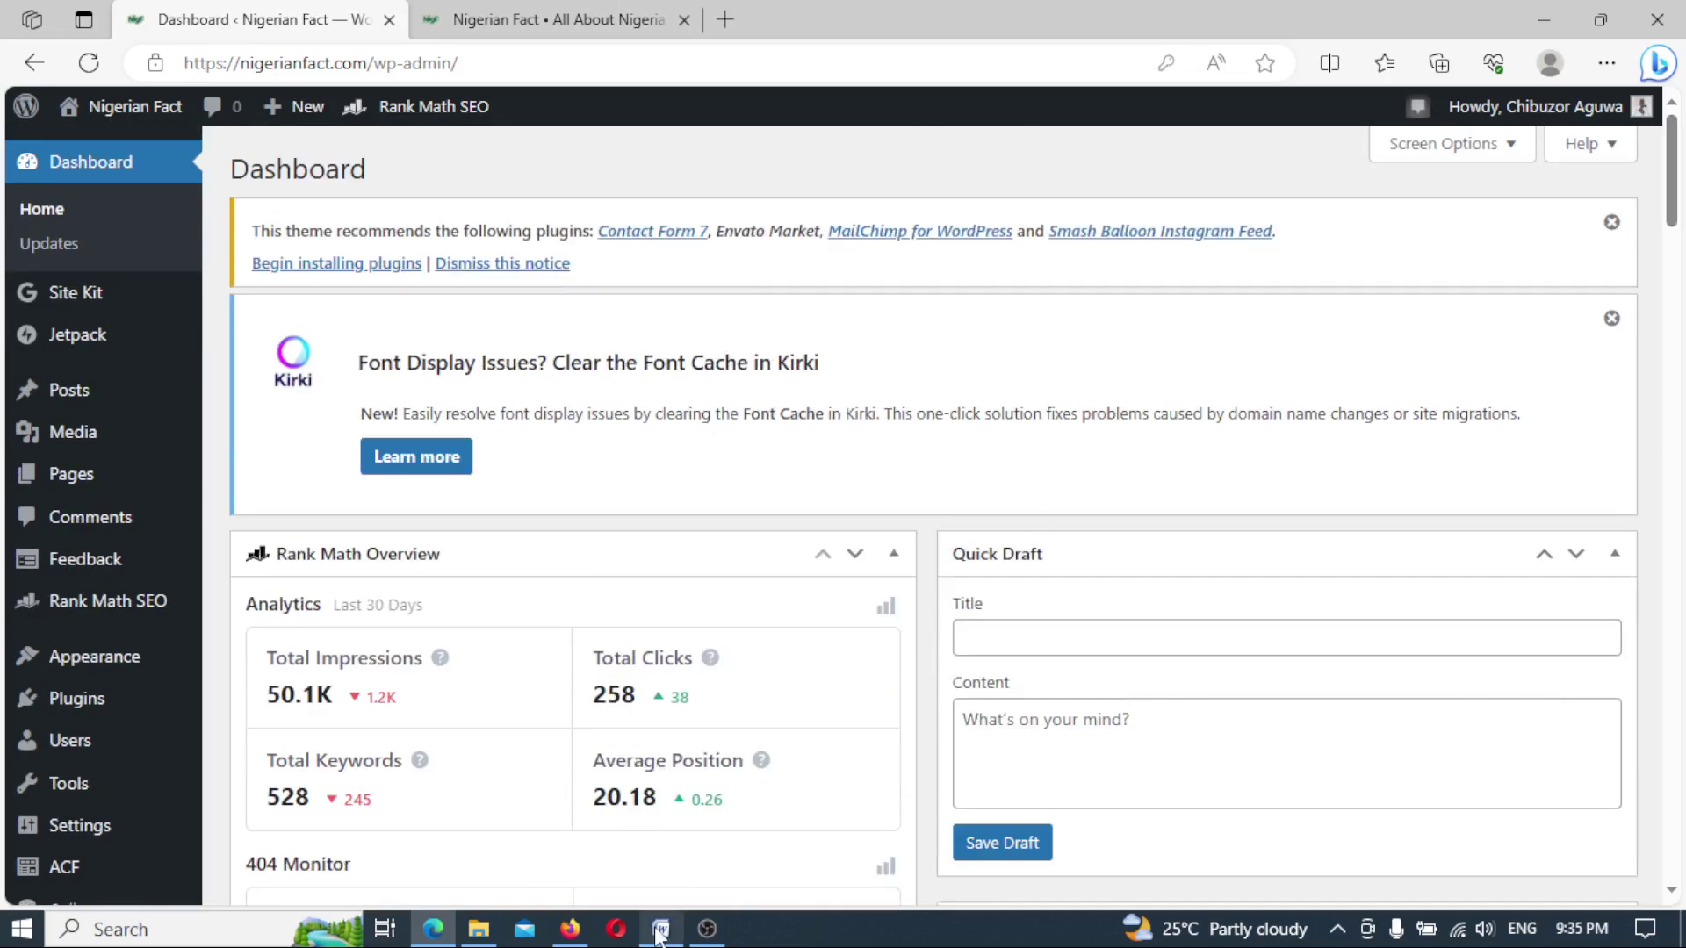
Reverse the ThemeForest downloads sort to view Fonix's download options, then minimise both browsers.
{"action": "left_click", "coordinate": [571, 928]}
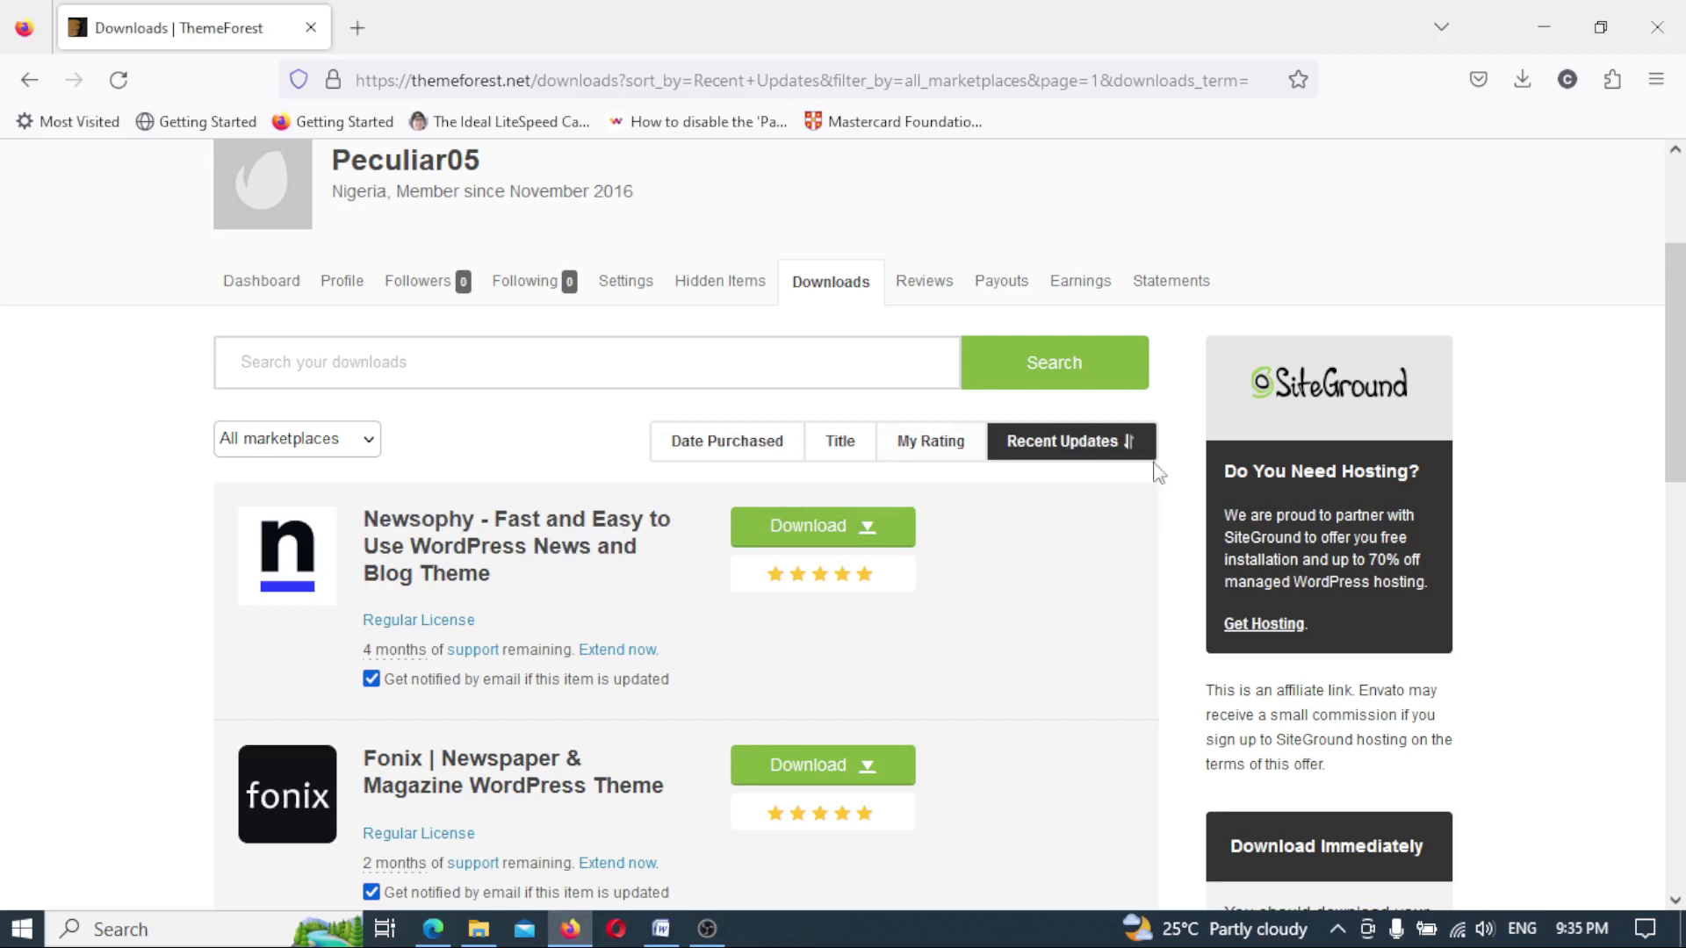
{"action": "left_click", "coordinate": [1073, 443]}
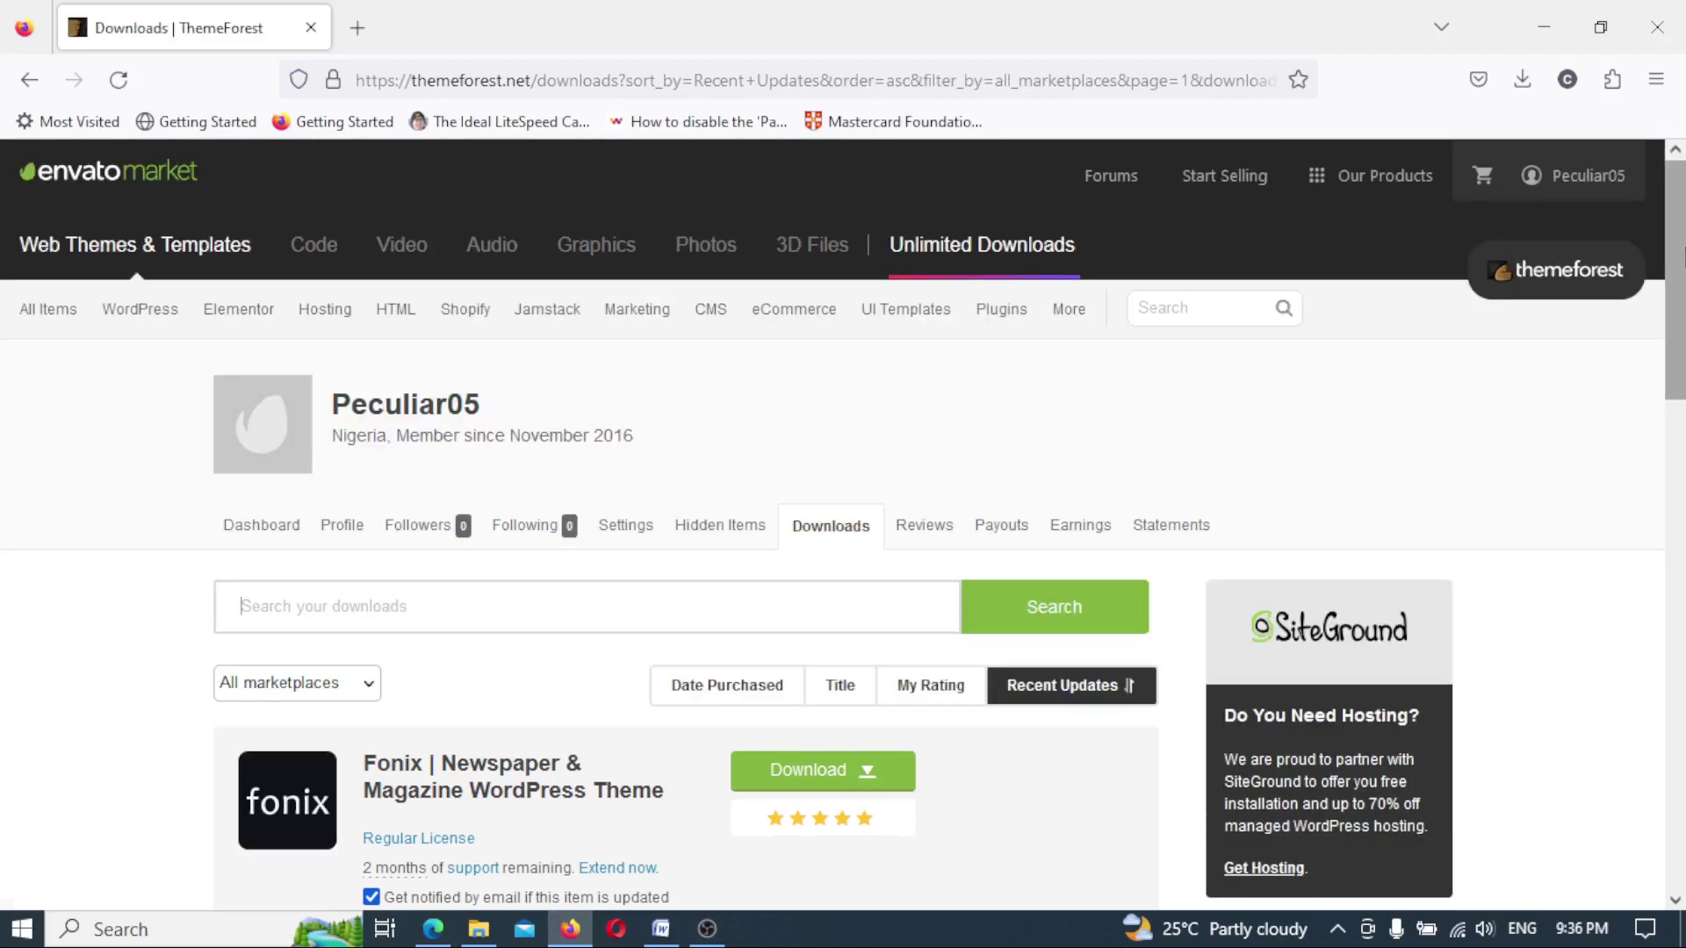
{"action": "left_click_drag", "start_coordinate": [1680, 255], "coordinate": [1680, 391]}
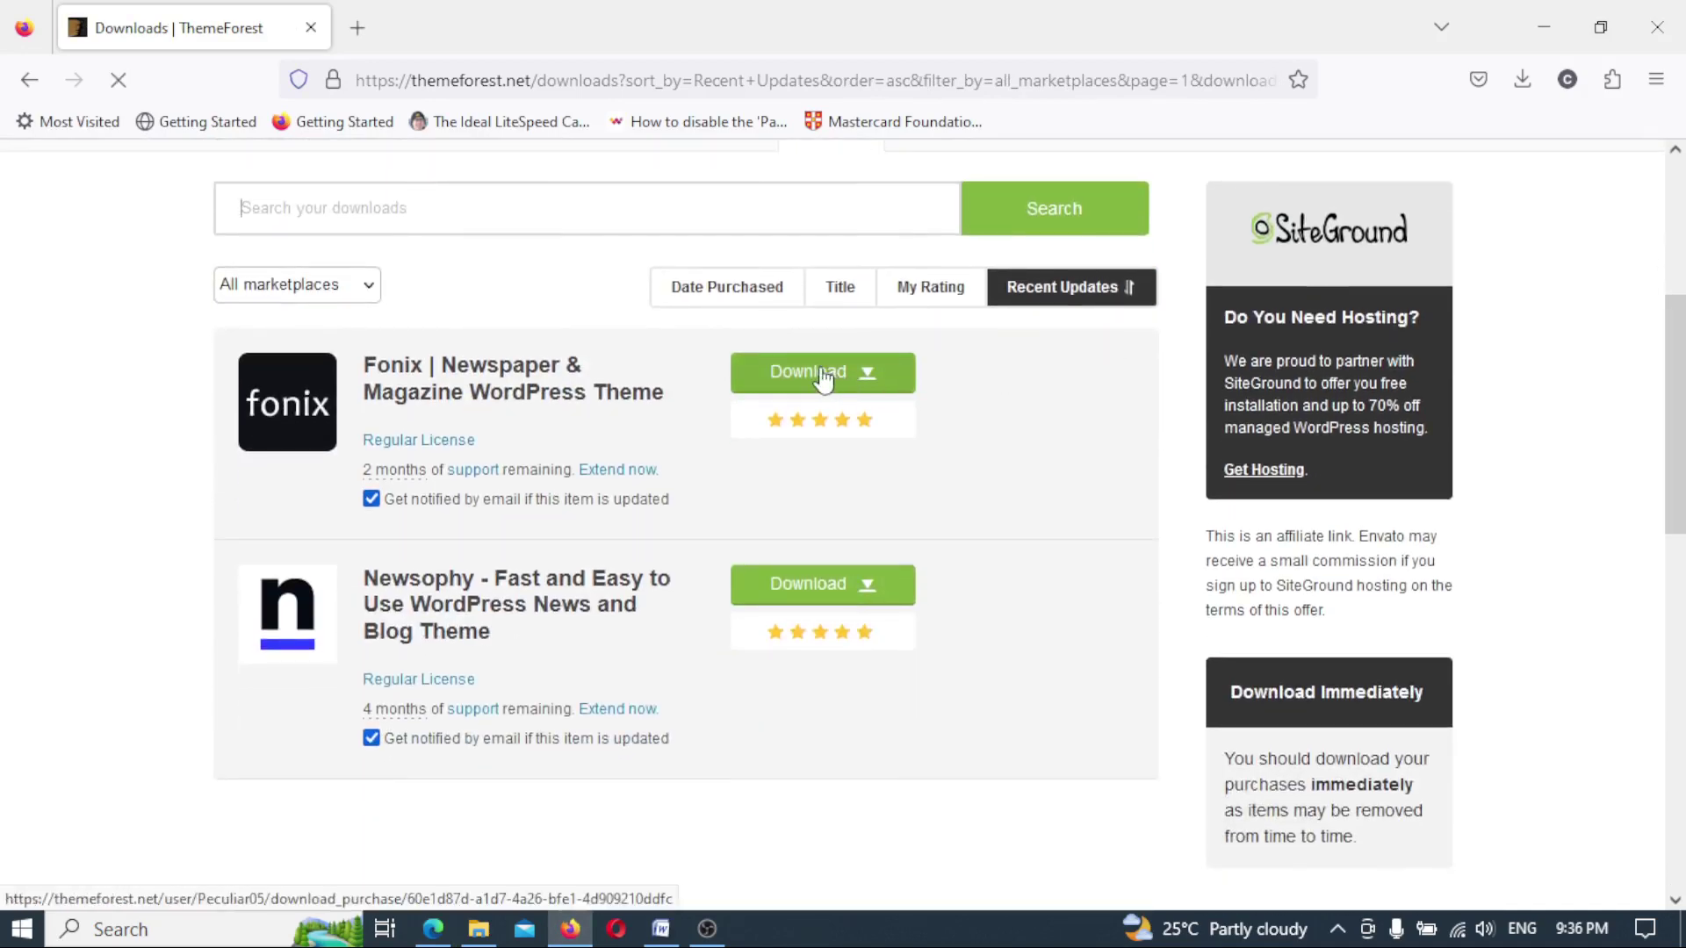
{"action": "left_click", "coordinate": [874, 379]}
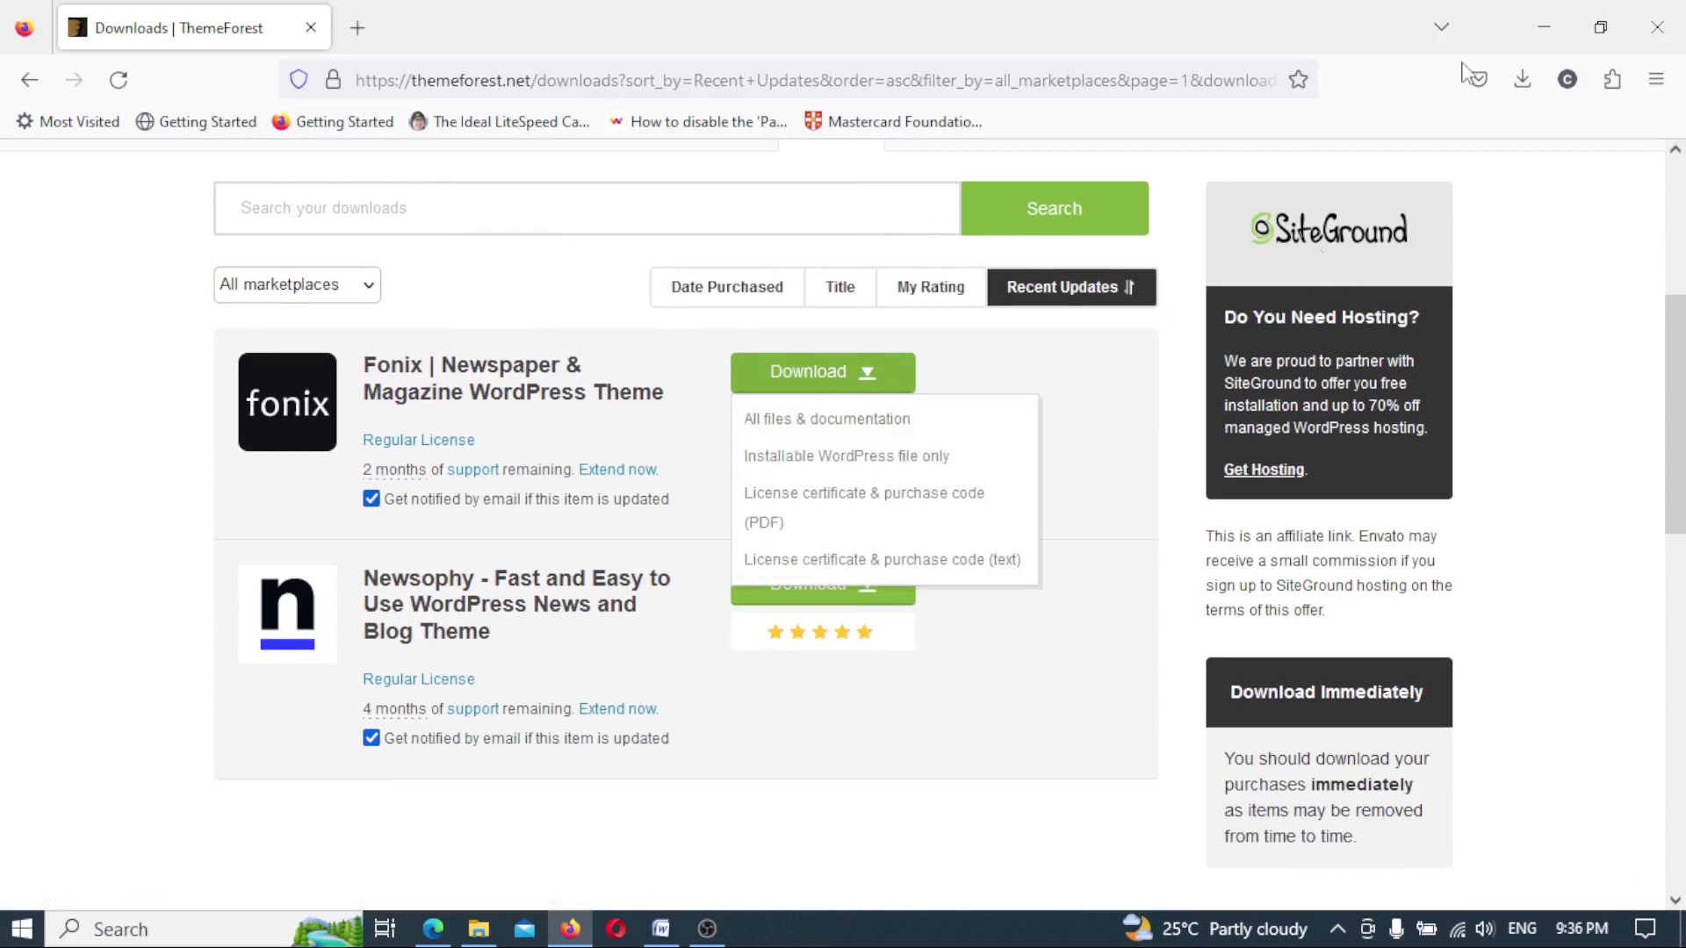
{"action": "left_click", "coordinate": [1540, 26]}
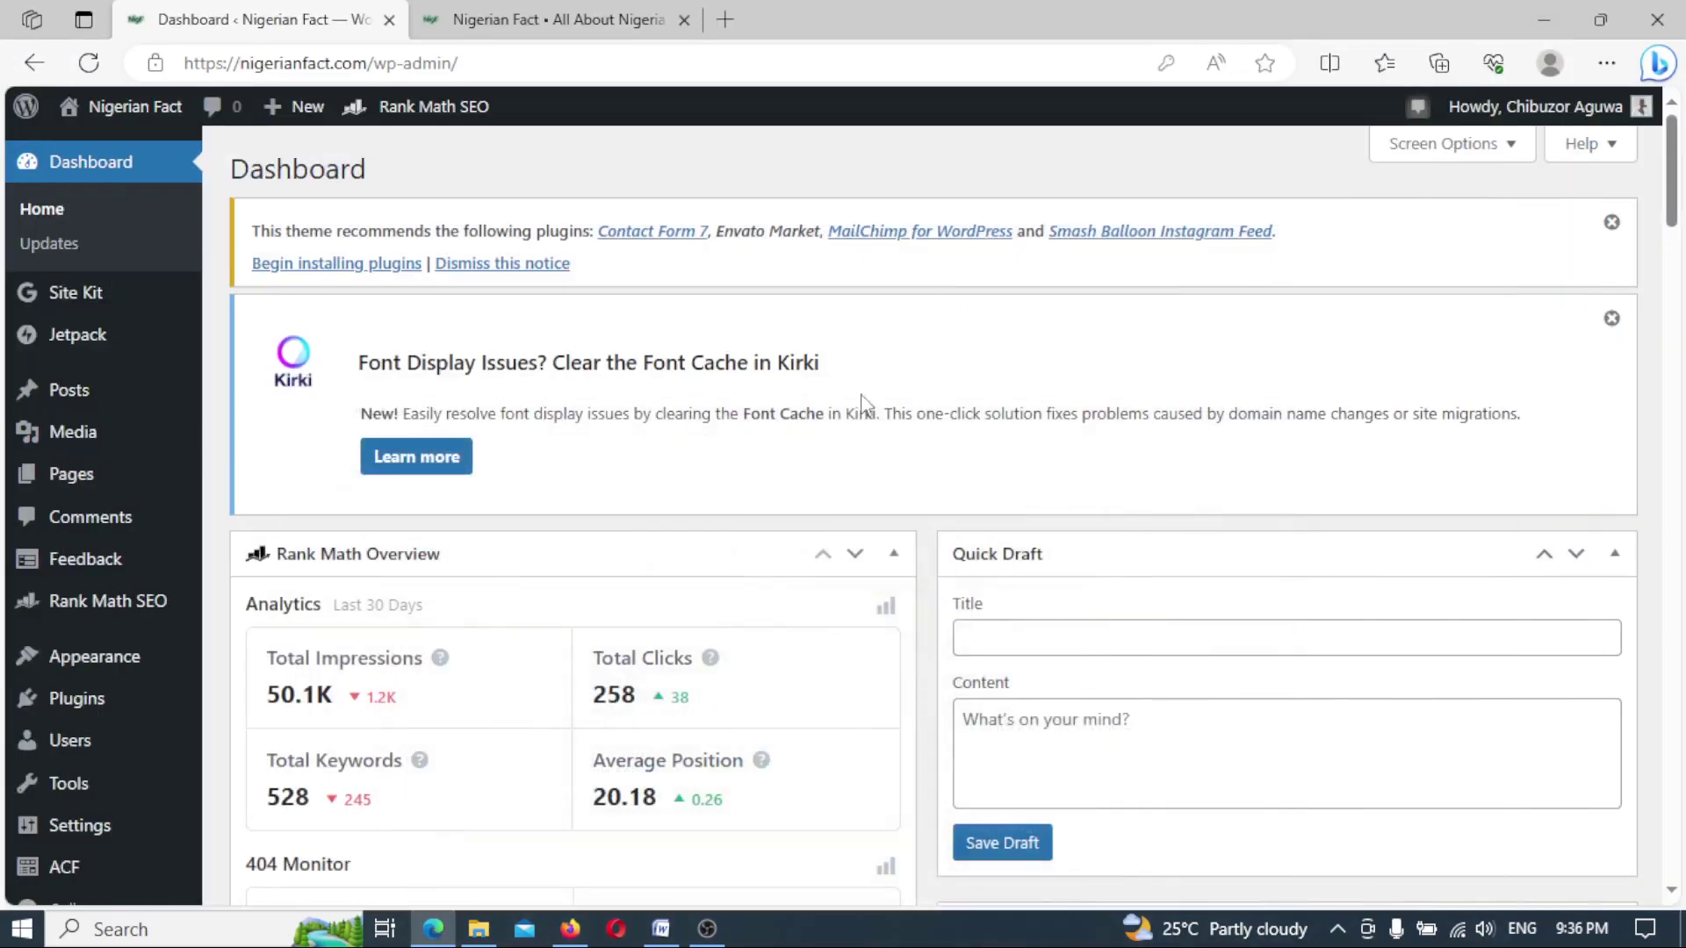
{"action": "left_click", "coordinate": [1541, 27]}
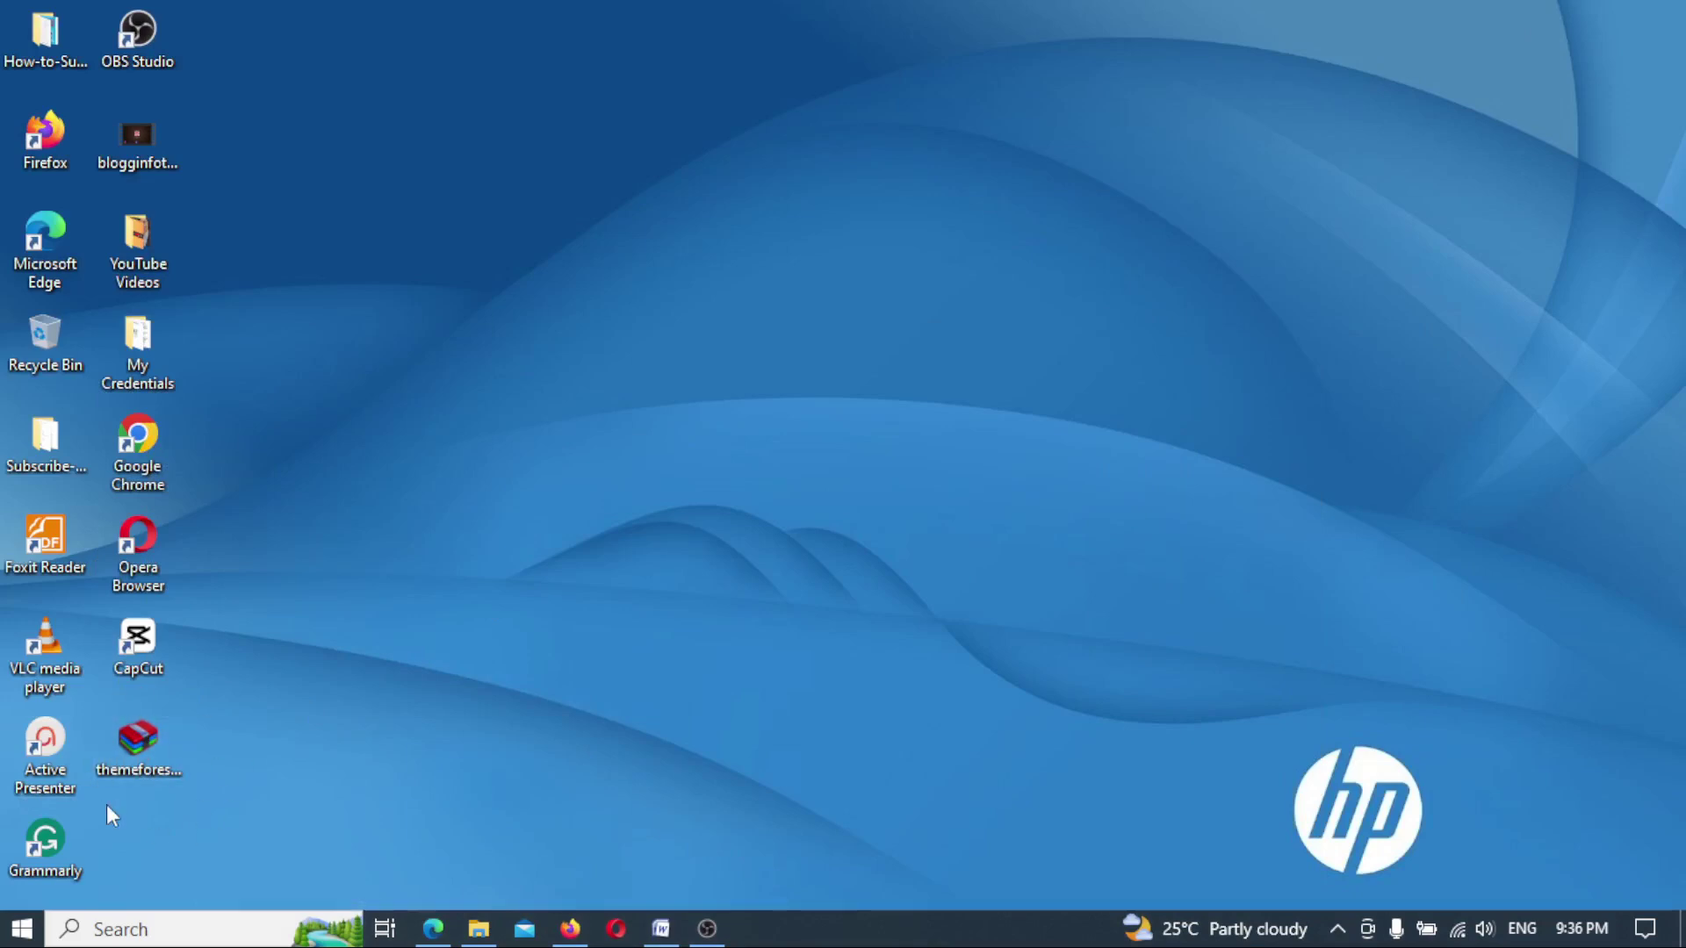
Extract the downloaded ThemeForest archive onto the desktop with Extract Here.
{"action": "double_click", "coordinate": [140, 738]}
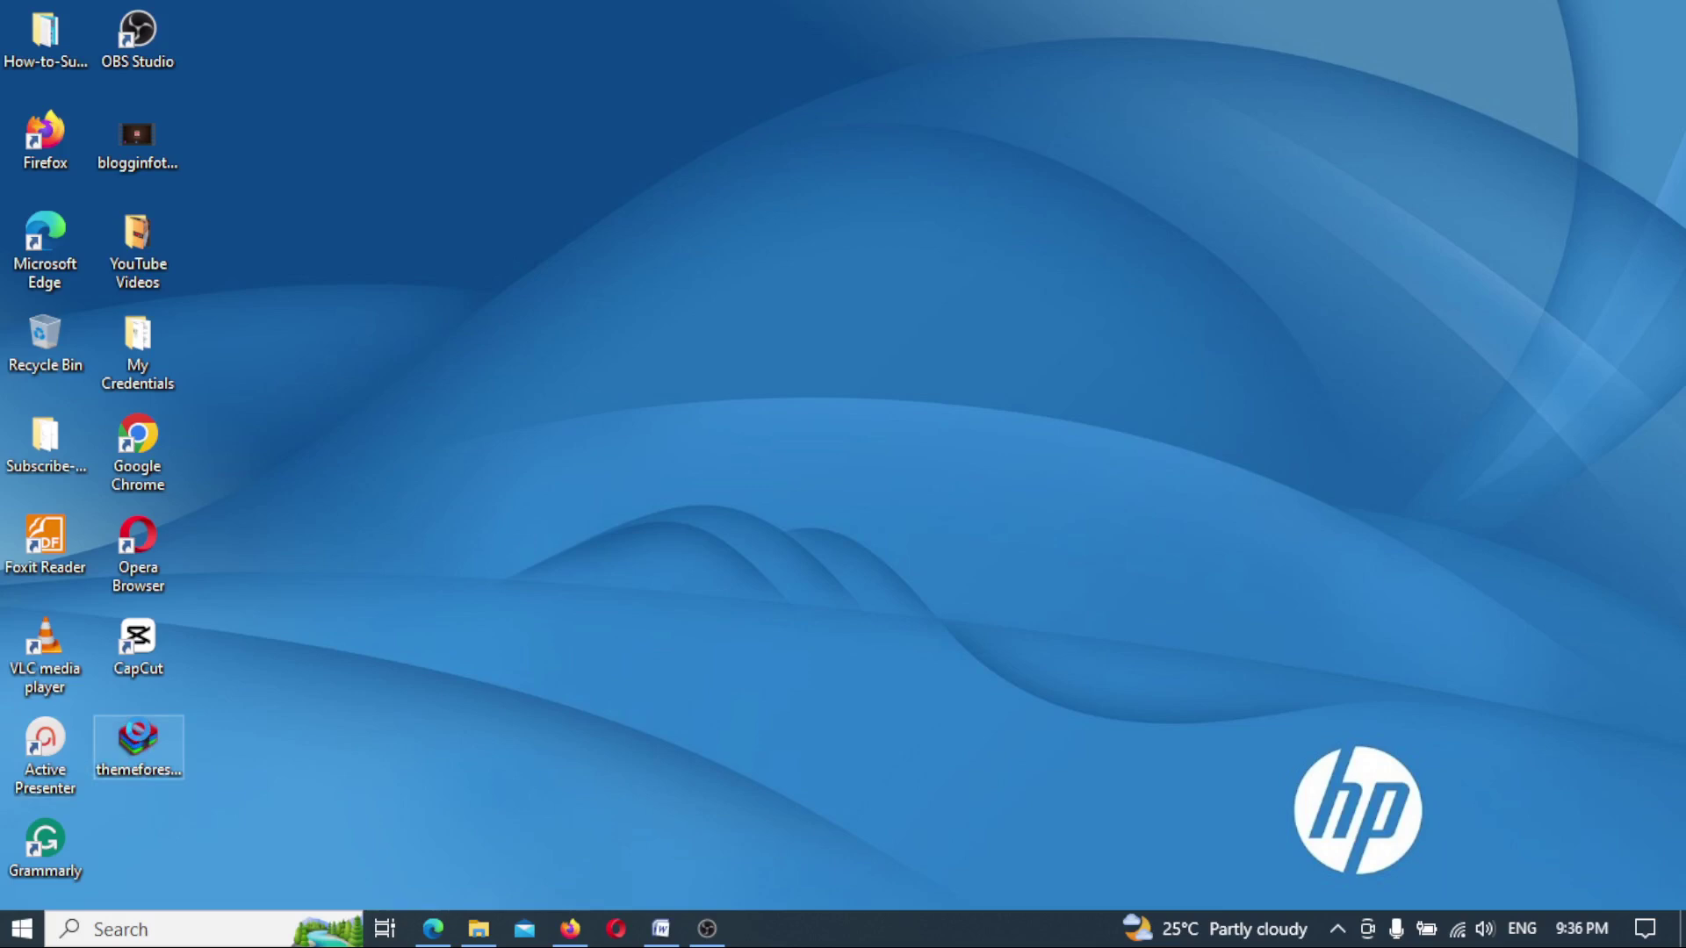
{"action": "right_click", "coordinate": [139, 730]}
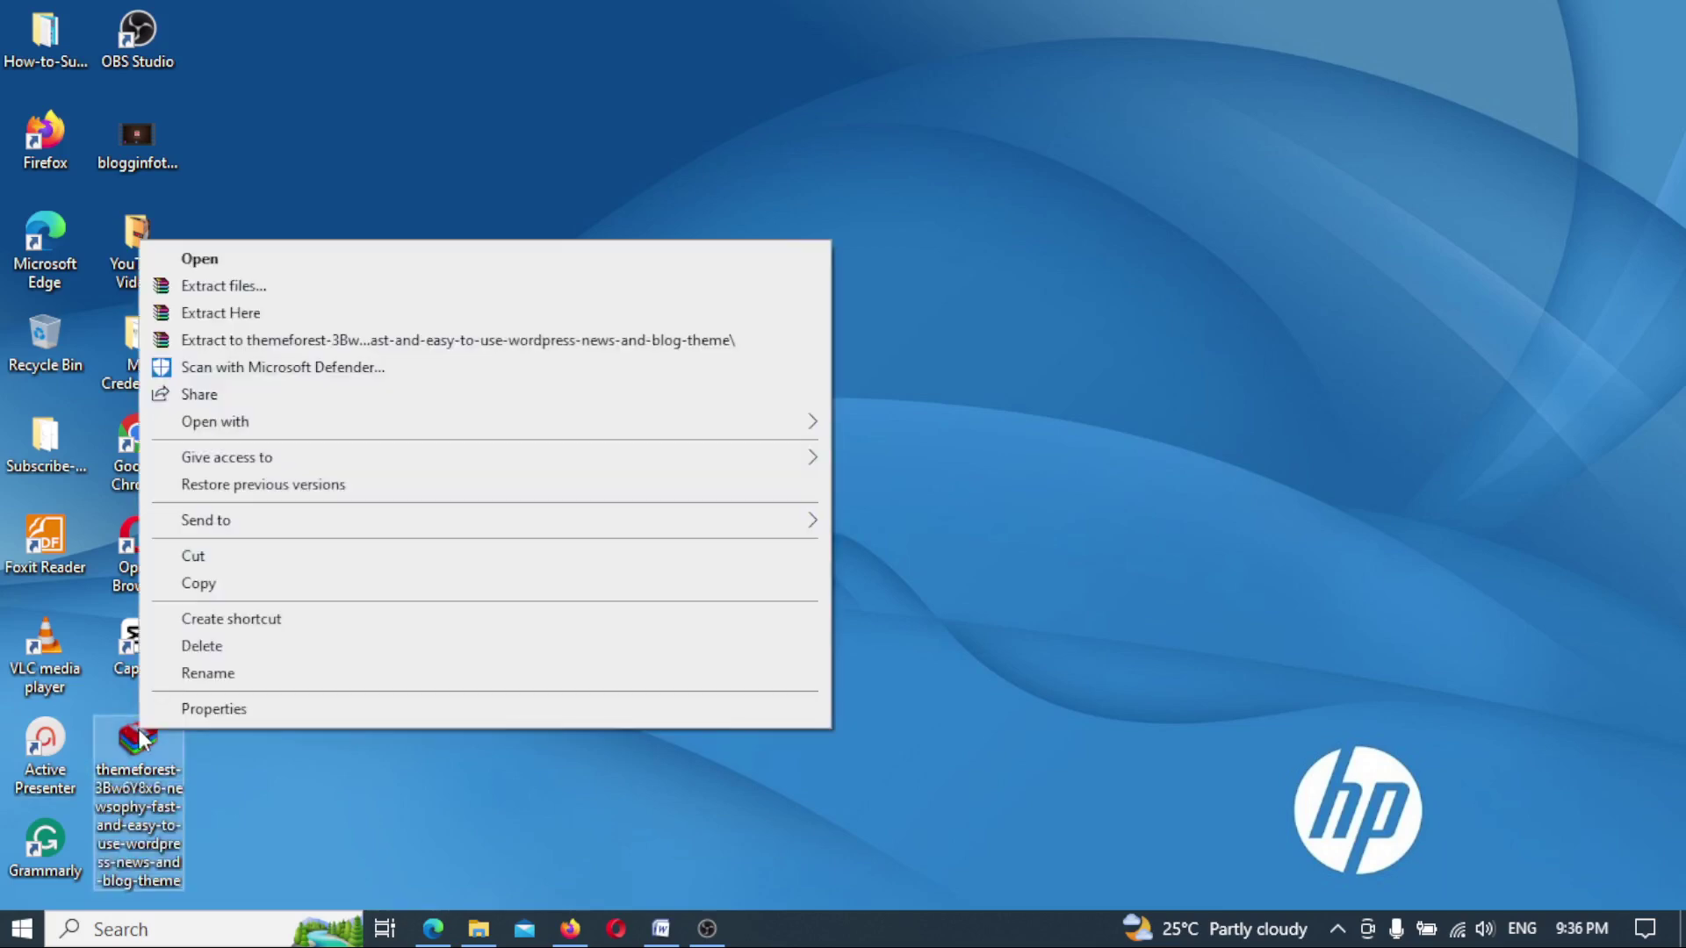
{"action": "left_click", "coordinate": [272, 318]}
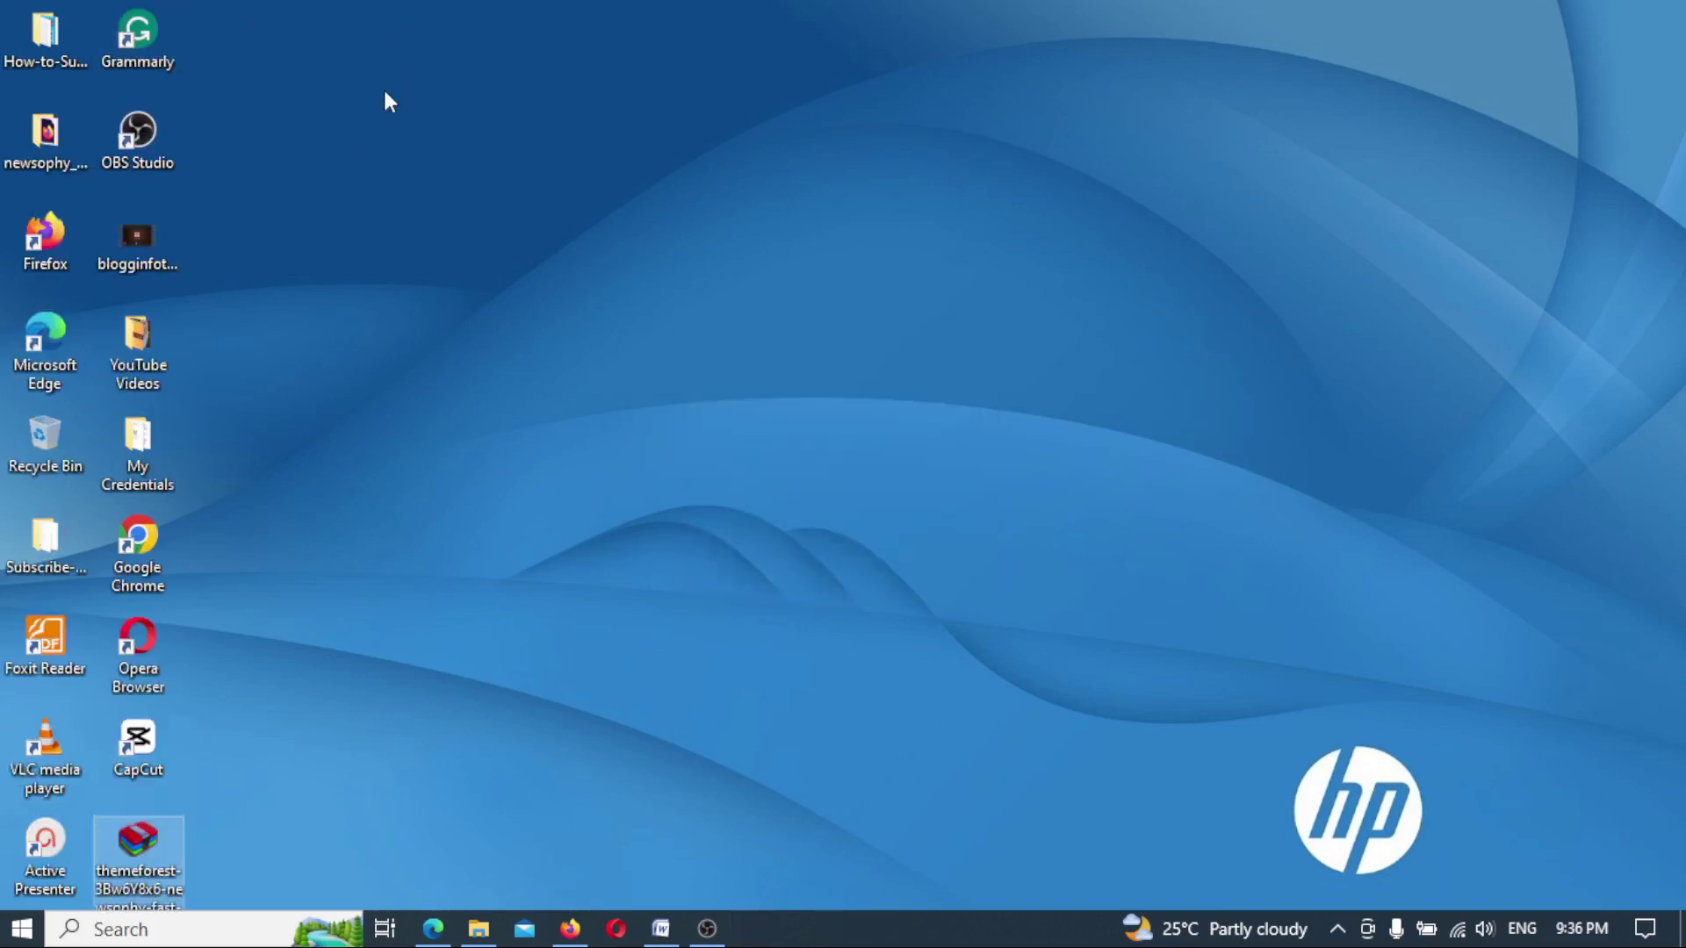
Copy newsophy.zip from the newsophy_122 folder onto the desktop and close the folder window.
{"action": "double_click", "coordinate": [38, 131]}
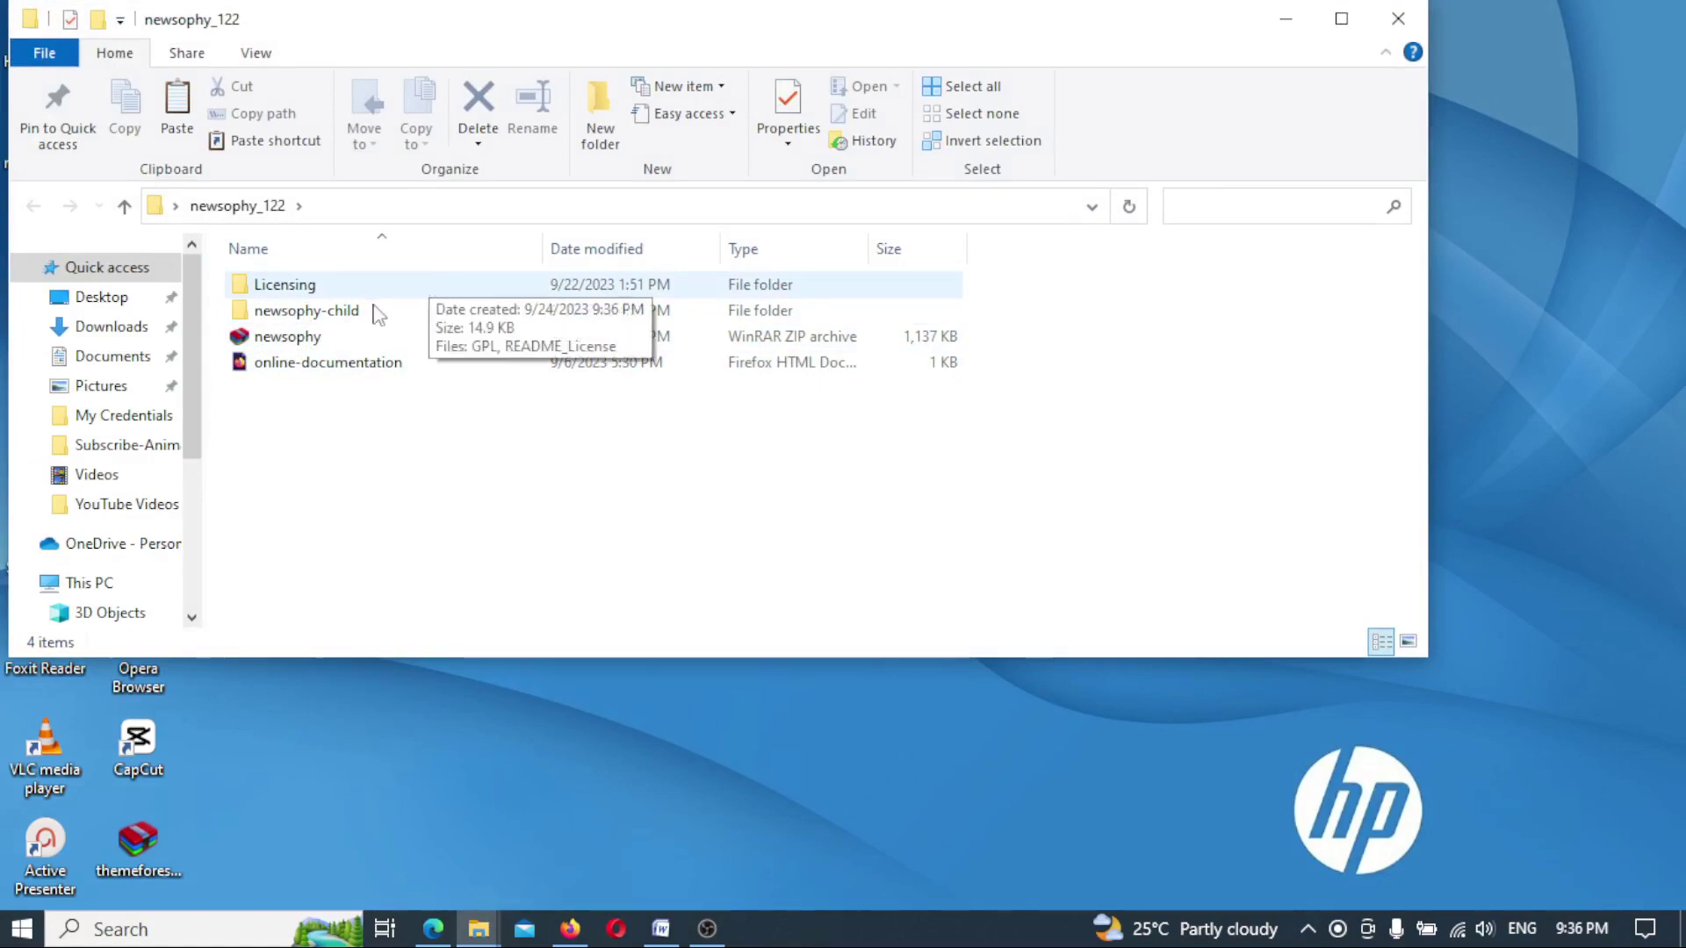
{"action": "left_click", "coordinate": [288, 336]}
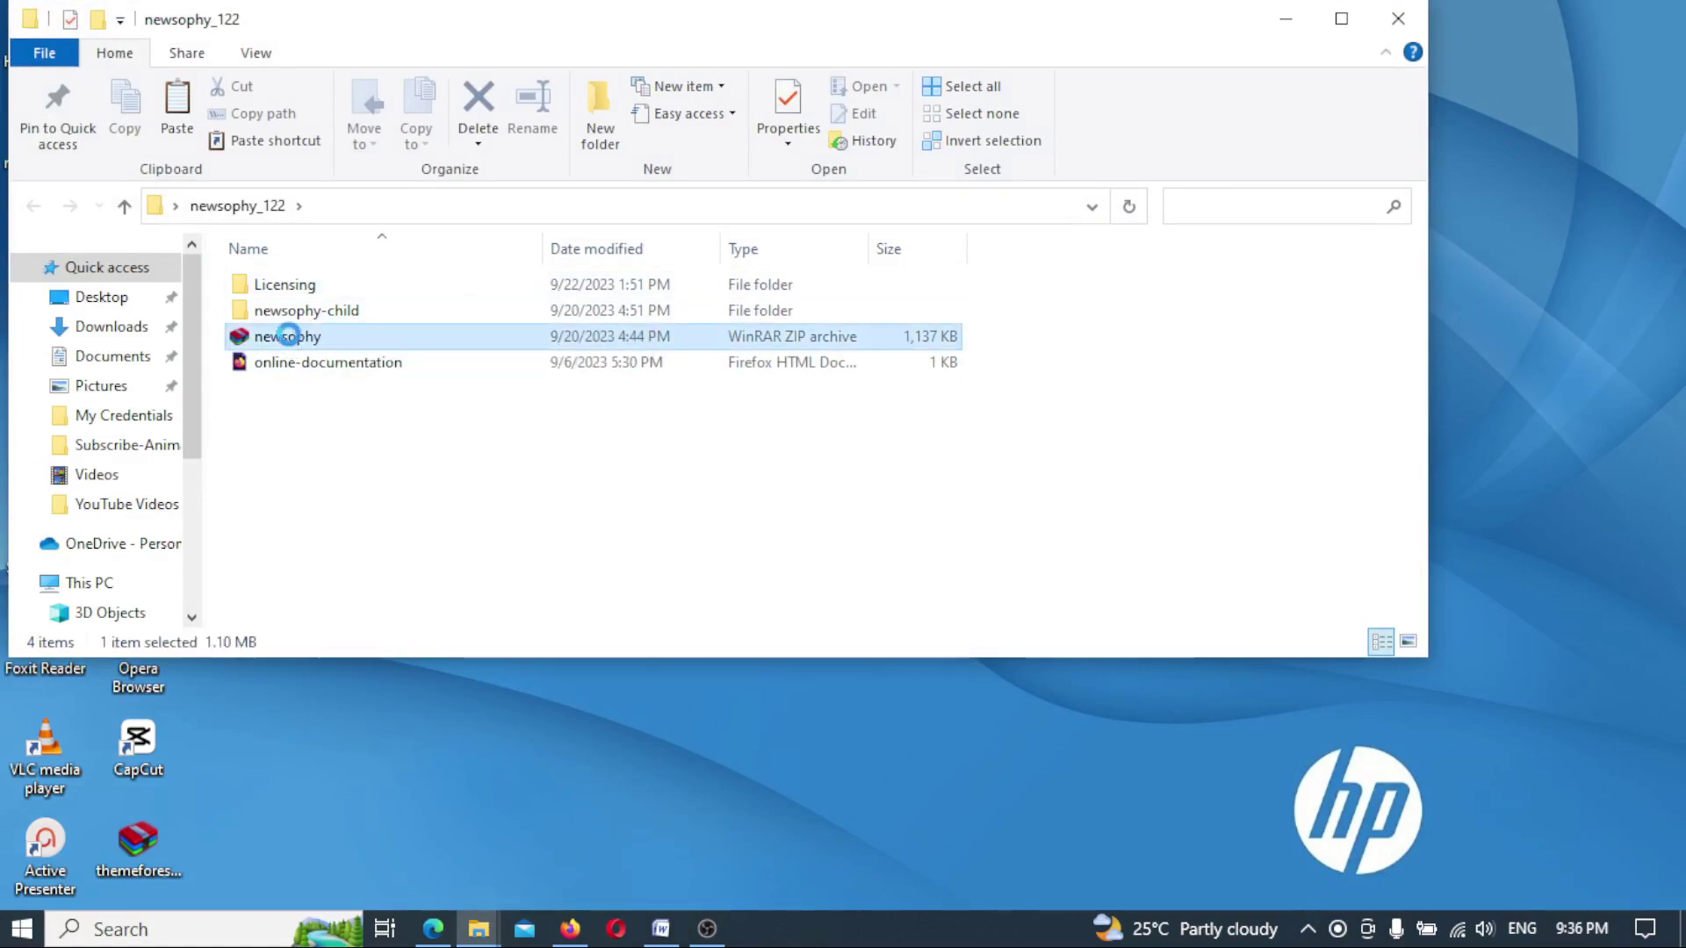
{"action": "right_click", "coordinate": [288, 337]}
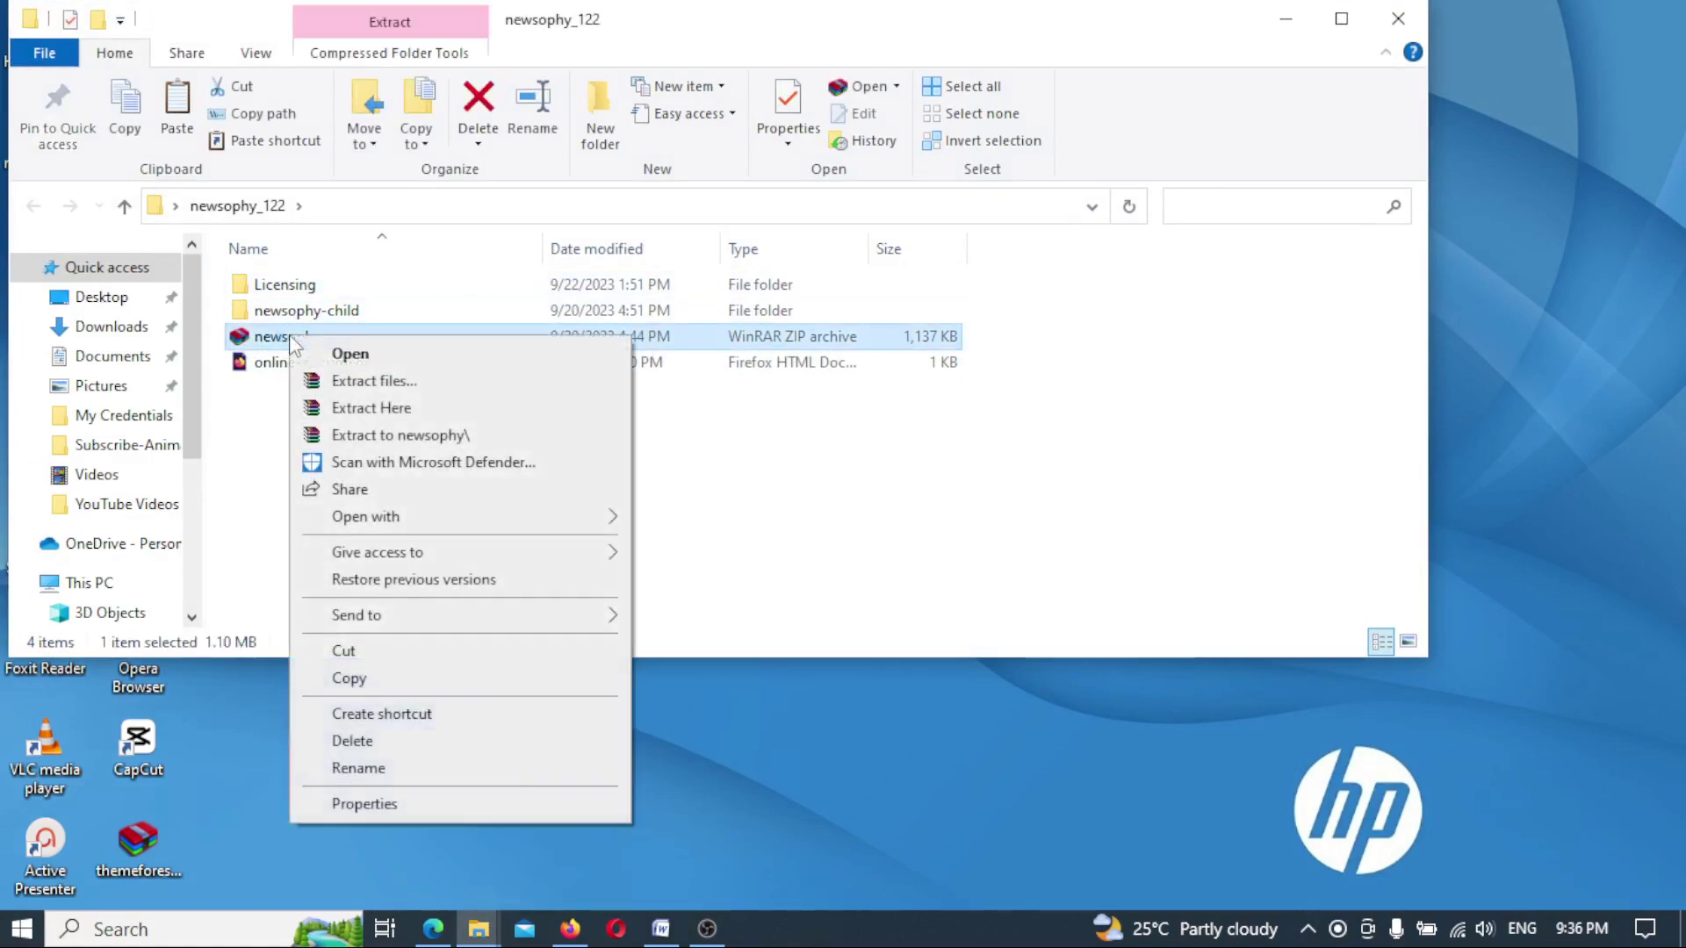
{"action": "left_click", "coordinate": [408, 679]}
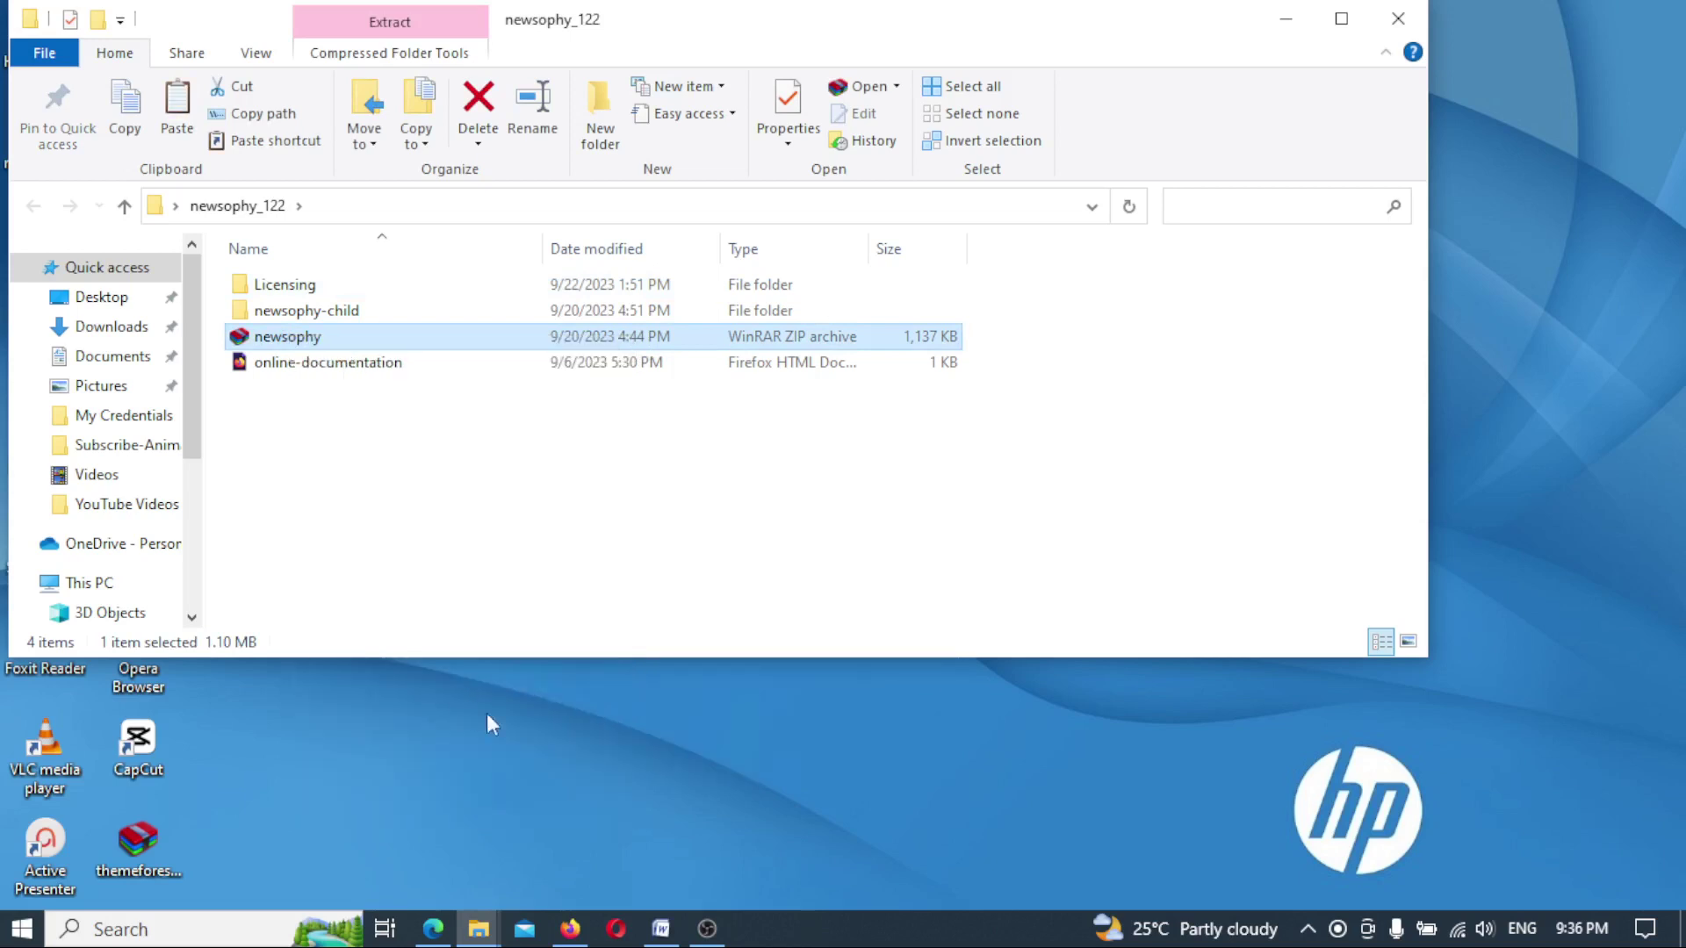
{"action": "right_click", "coordinate": [525, 747]}
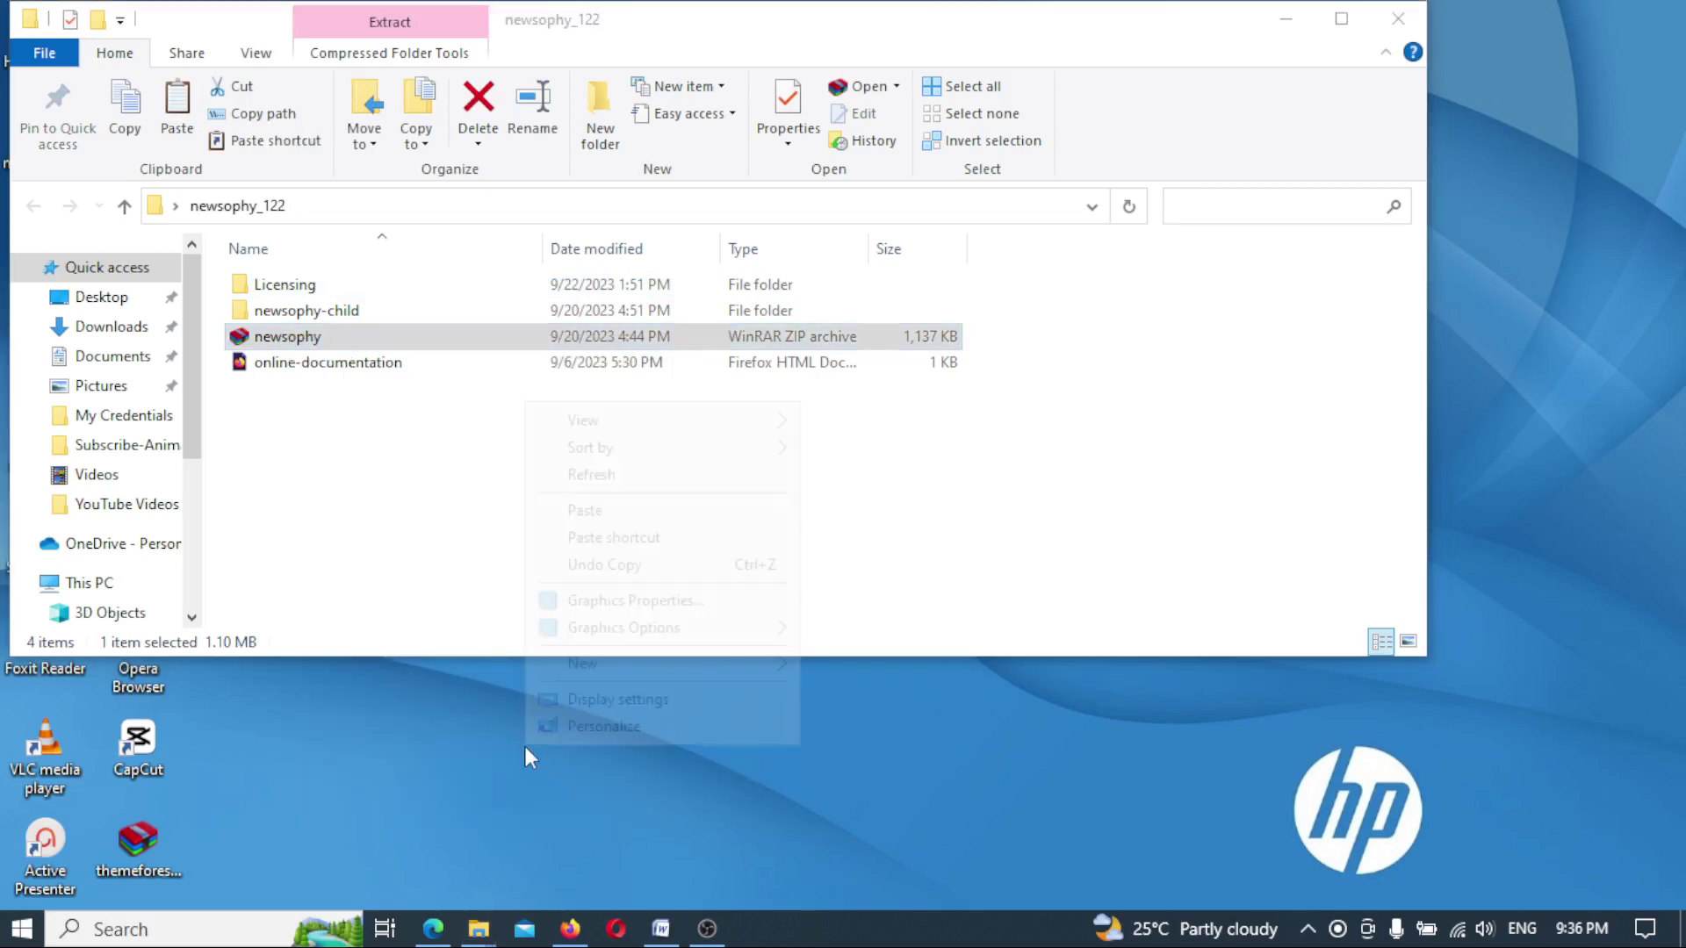
{"action": "left_click", "coordinate": [633, 514]}
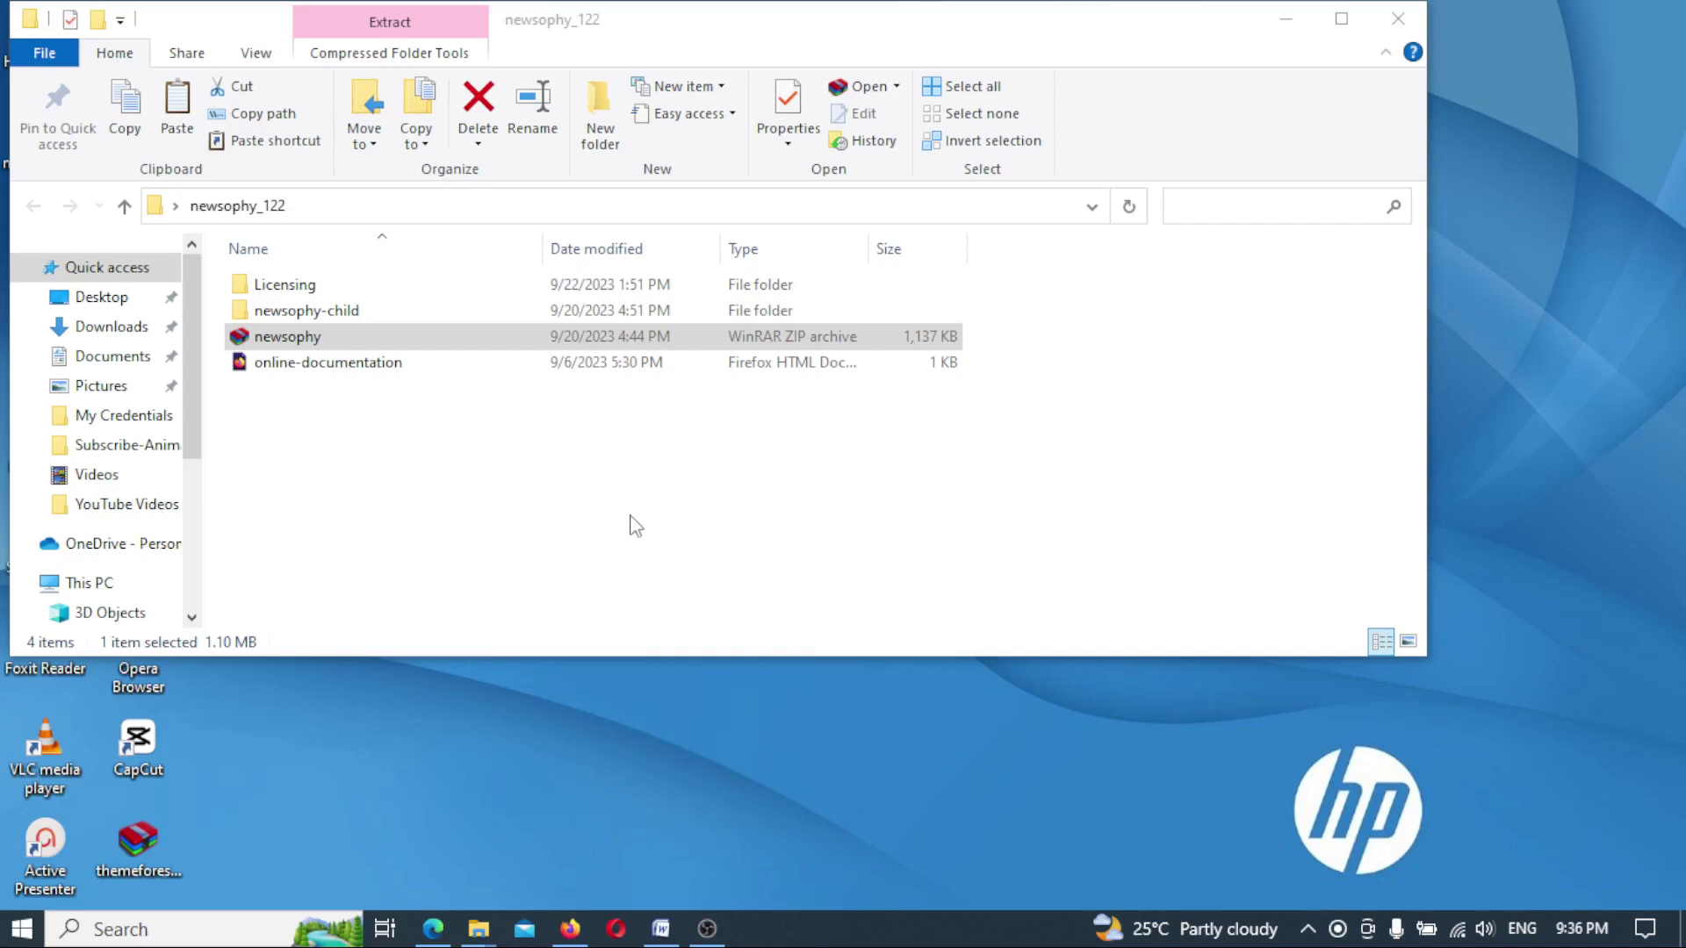
{"action": "left_click", "coordinate": [1398, 18]}
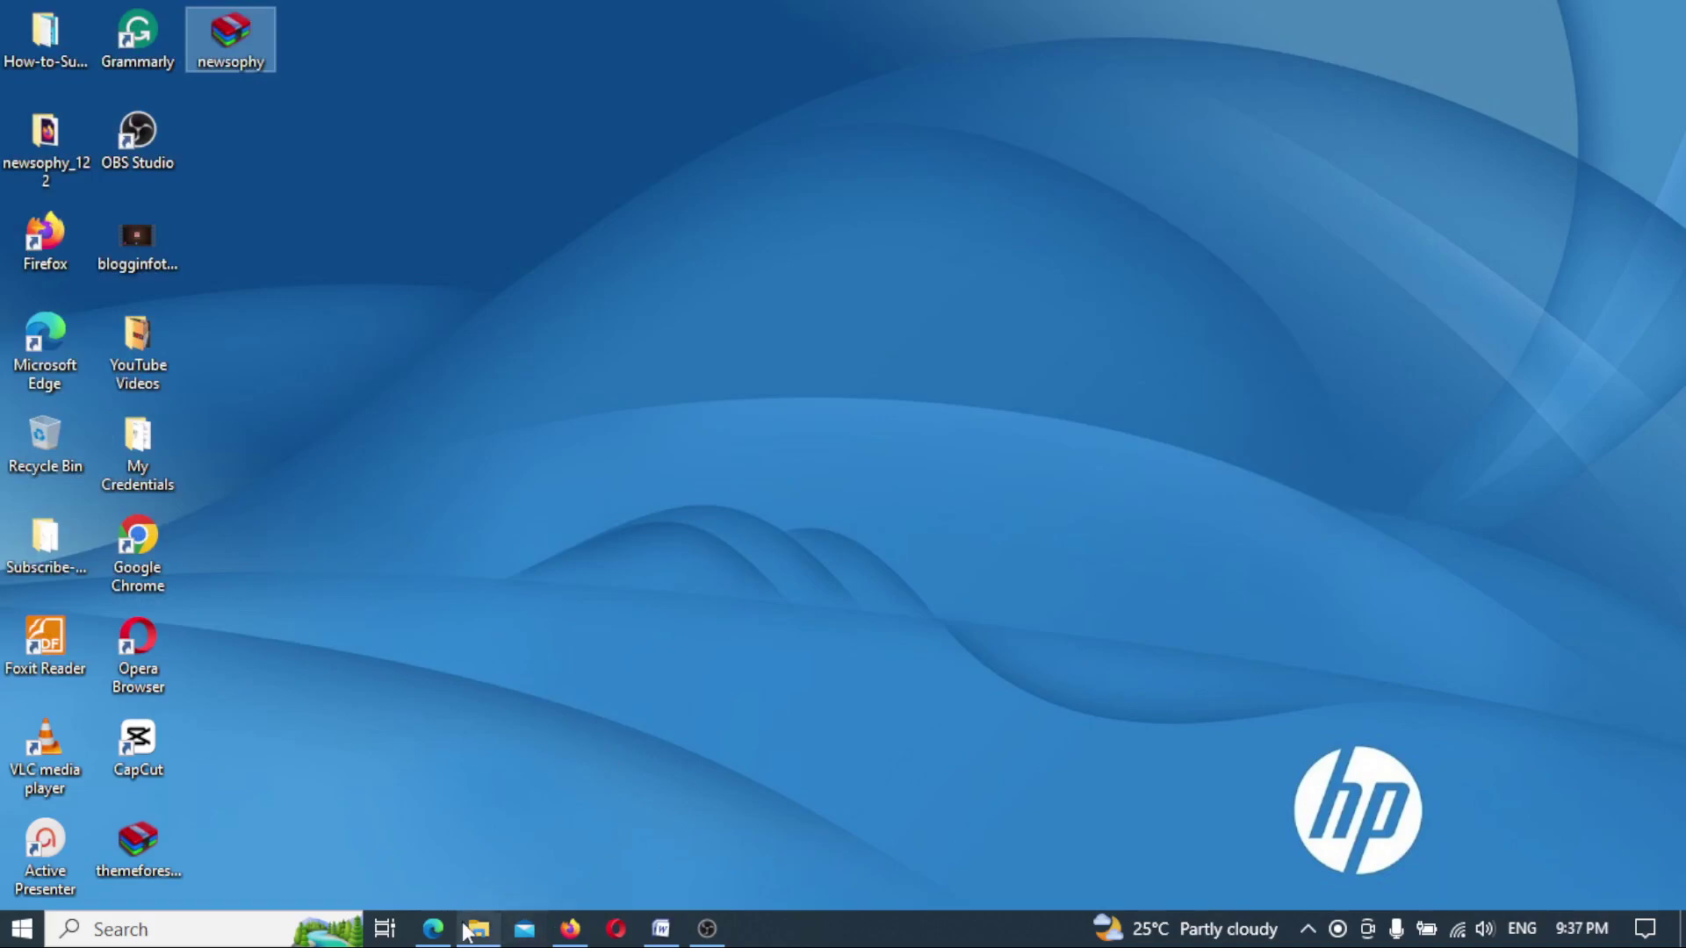
{"action": "left_click", "coordinate": [433, 928]}
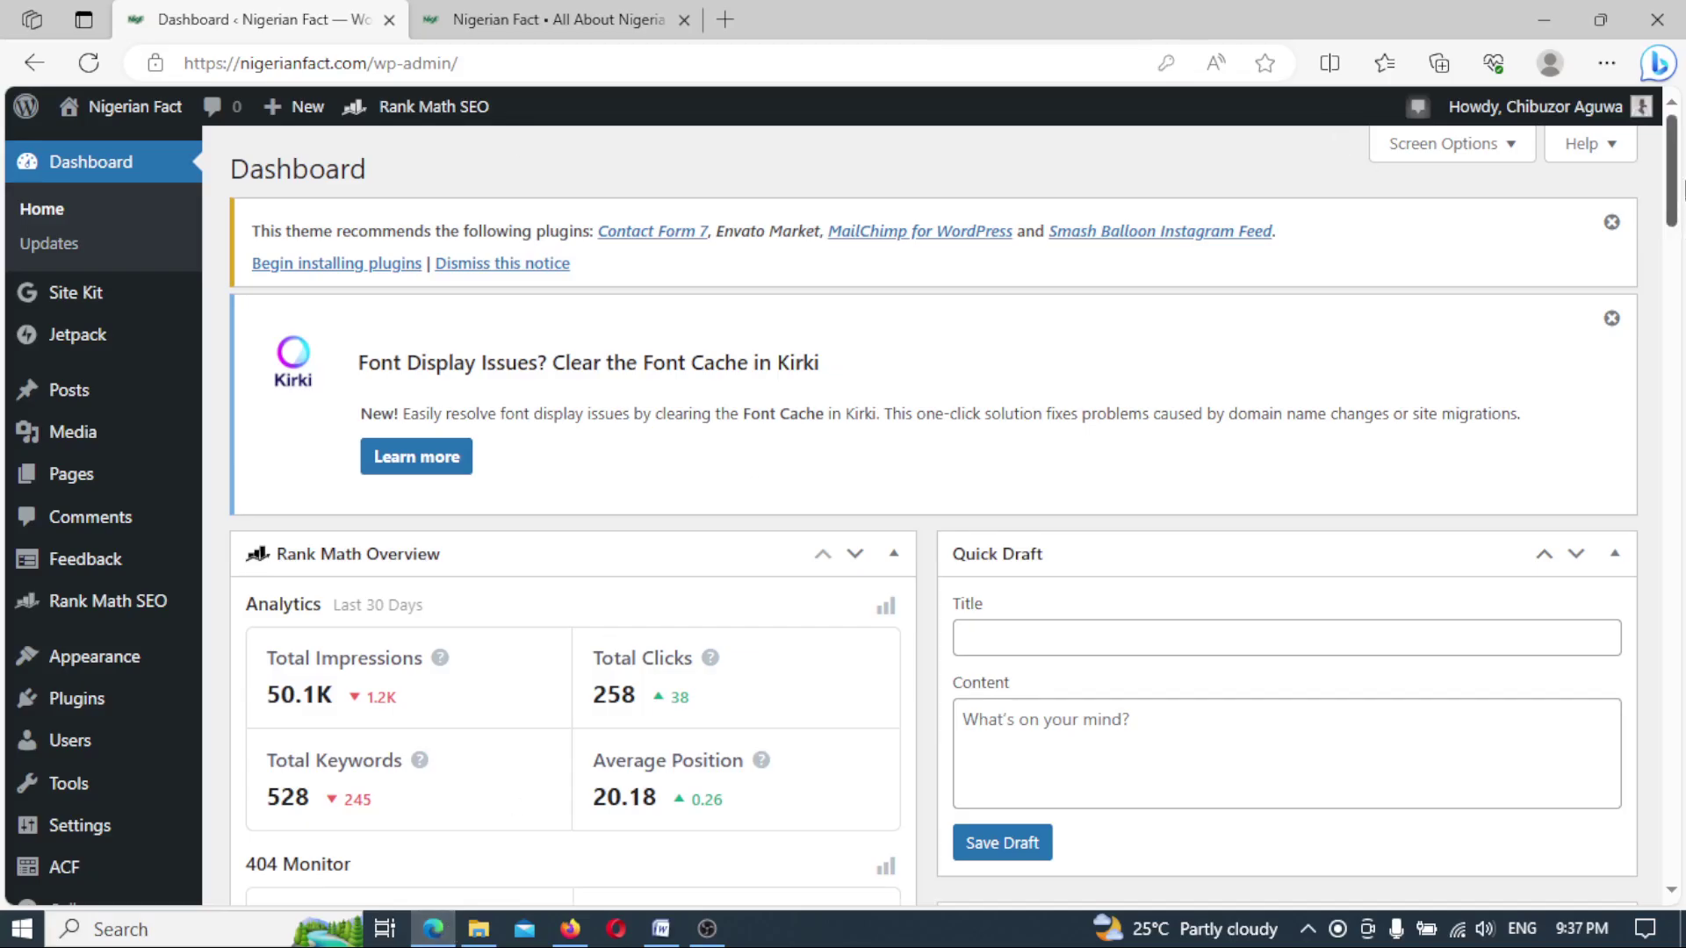
{"action": "left_click", "coordinate": [522, 21]}
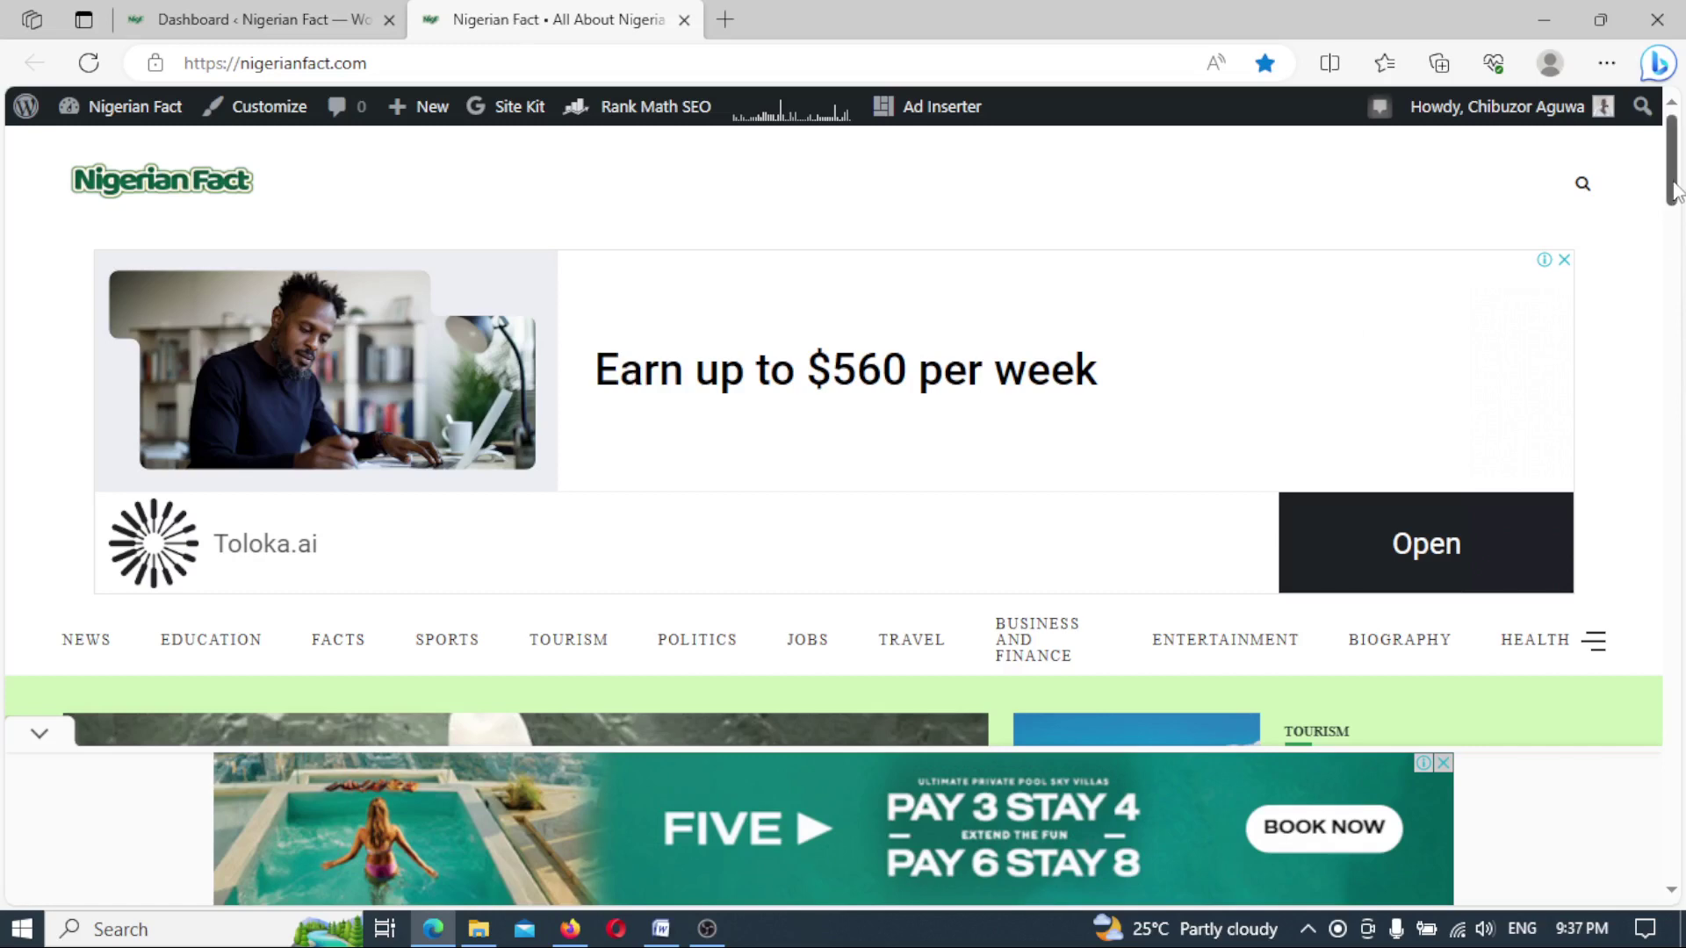
{"action": "scroll", "coordinate": [1674, 218], "scroll_direction": "down", "scroll_amount": 10}
{"action": "scroll", "coordinate": [1674, 218], "scroll_direction": "up", "scroll_amount": 10}
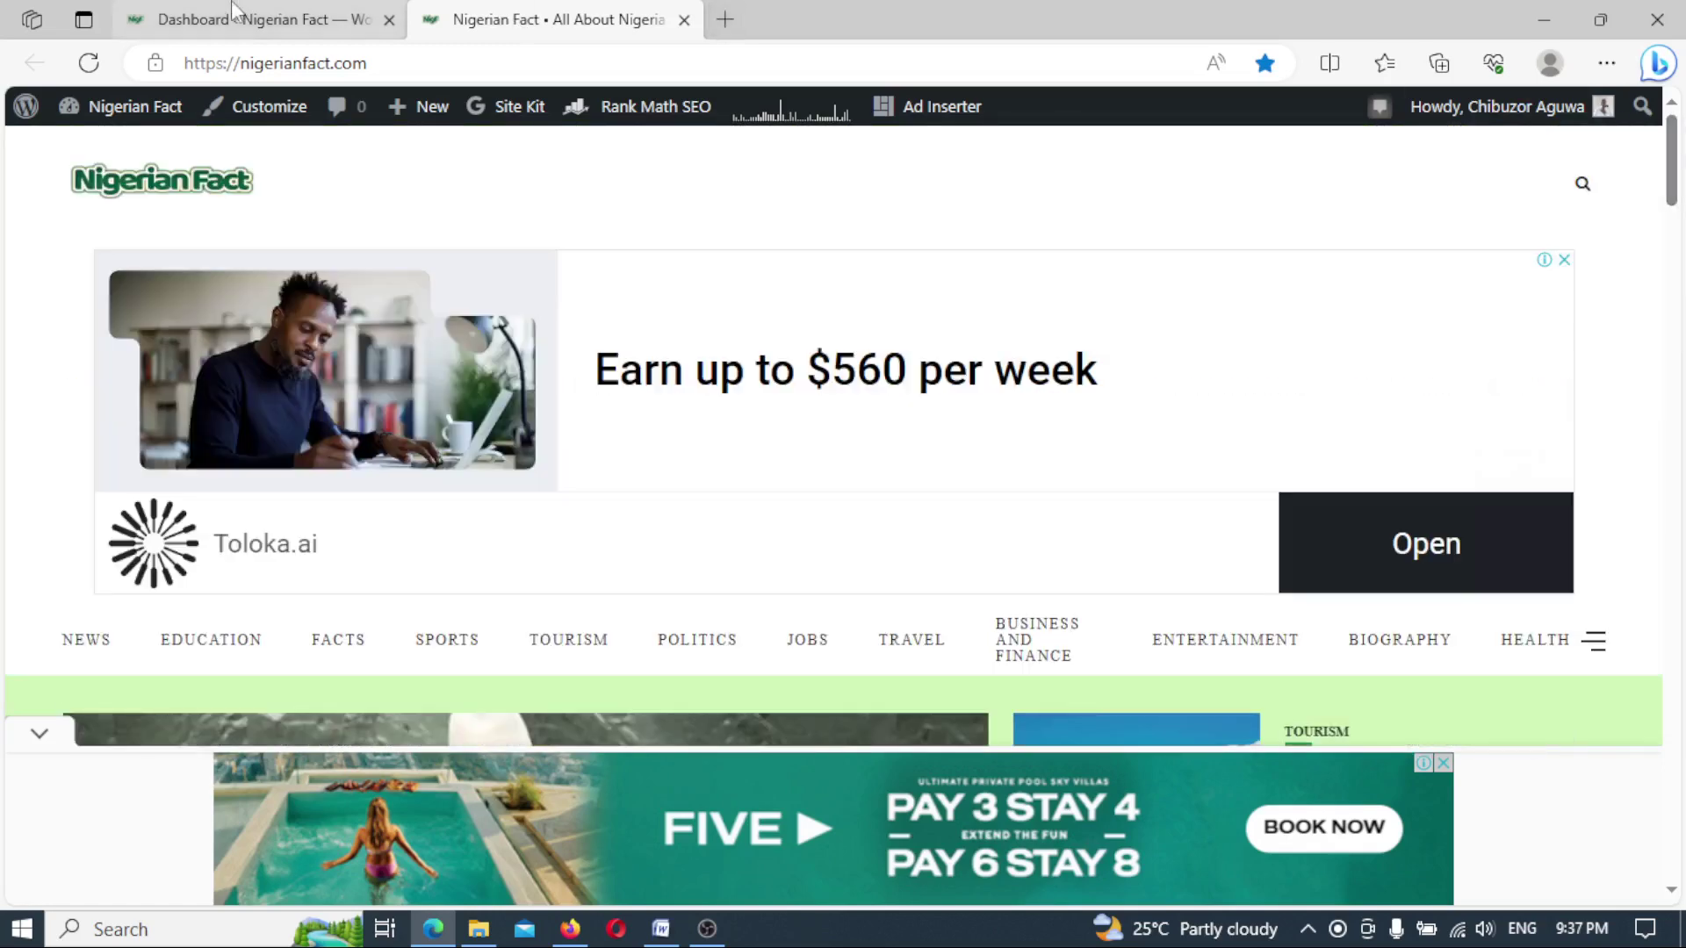
{"action": "left_click", "coordinate": [222, 26]}
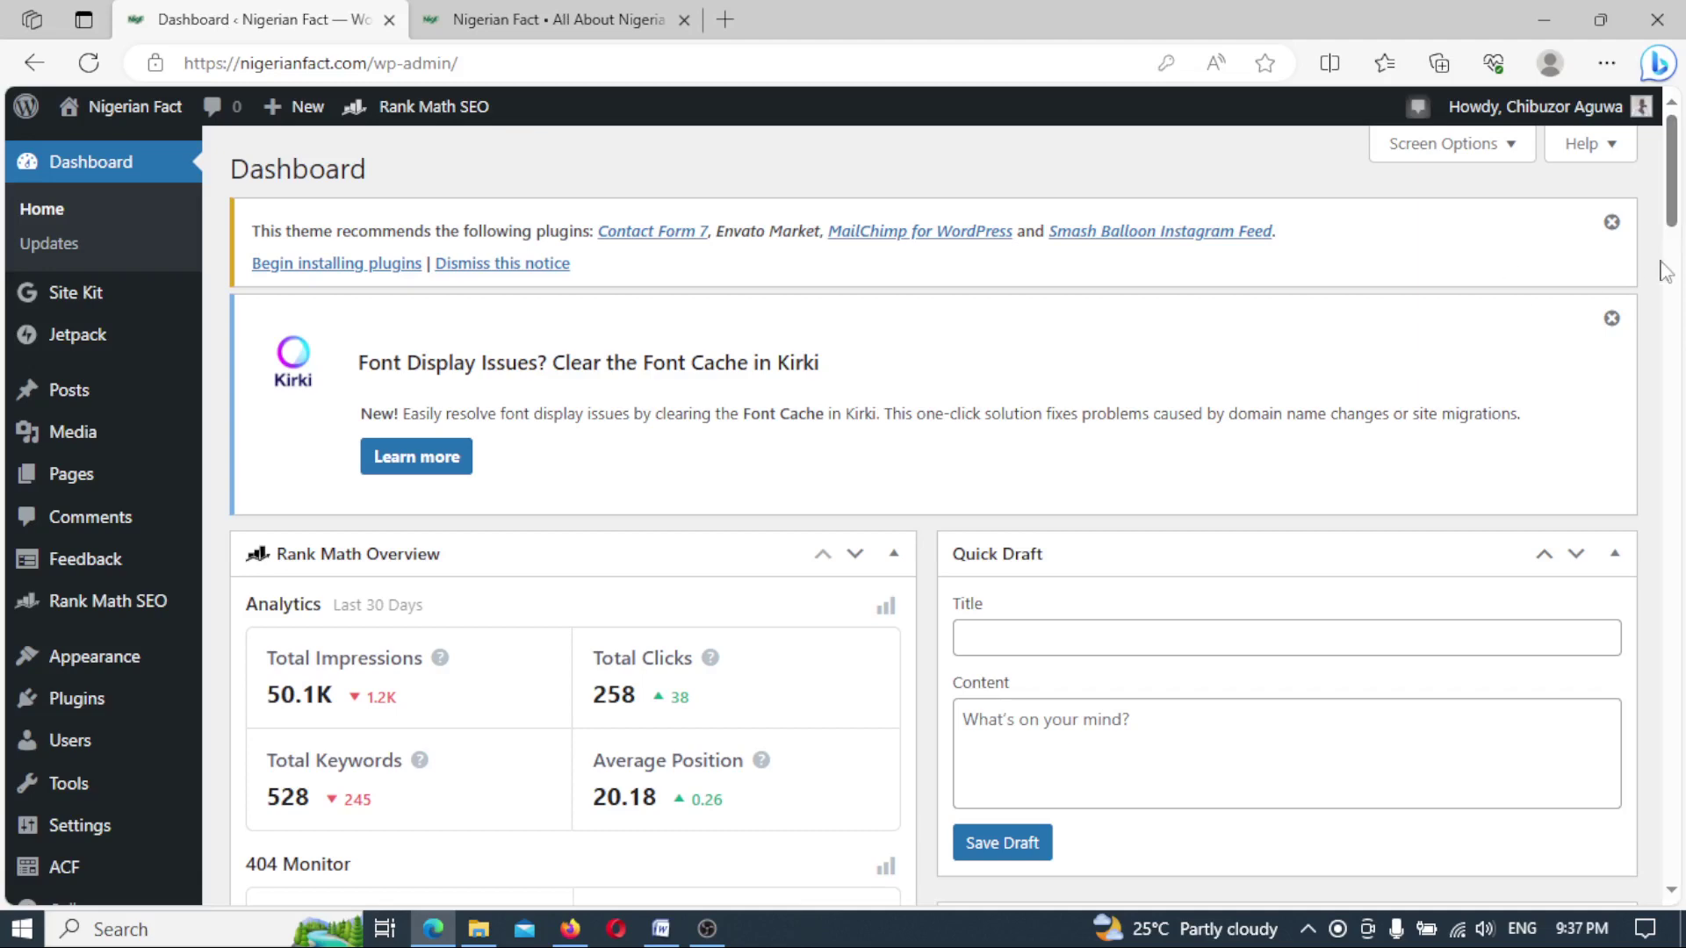
{"action": "left_click", "coordinate": [570, 929]}
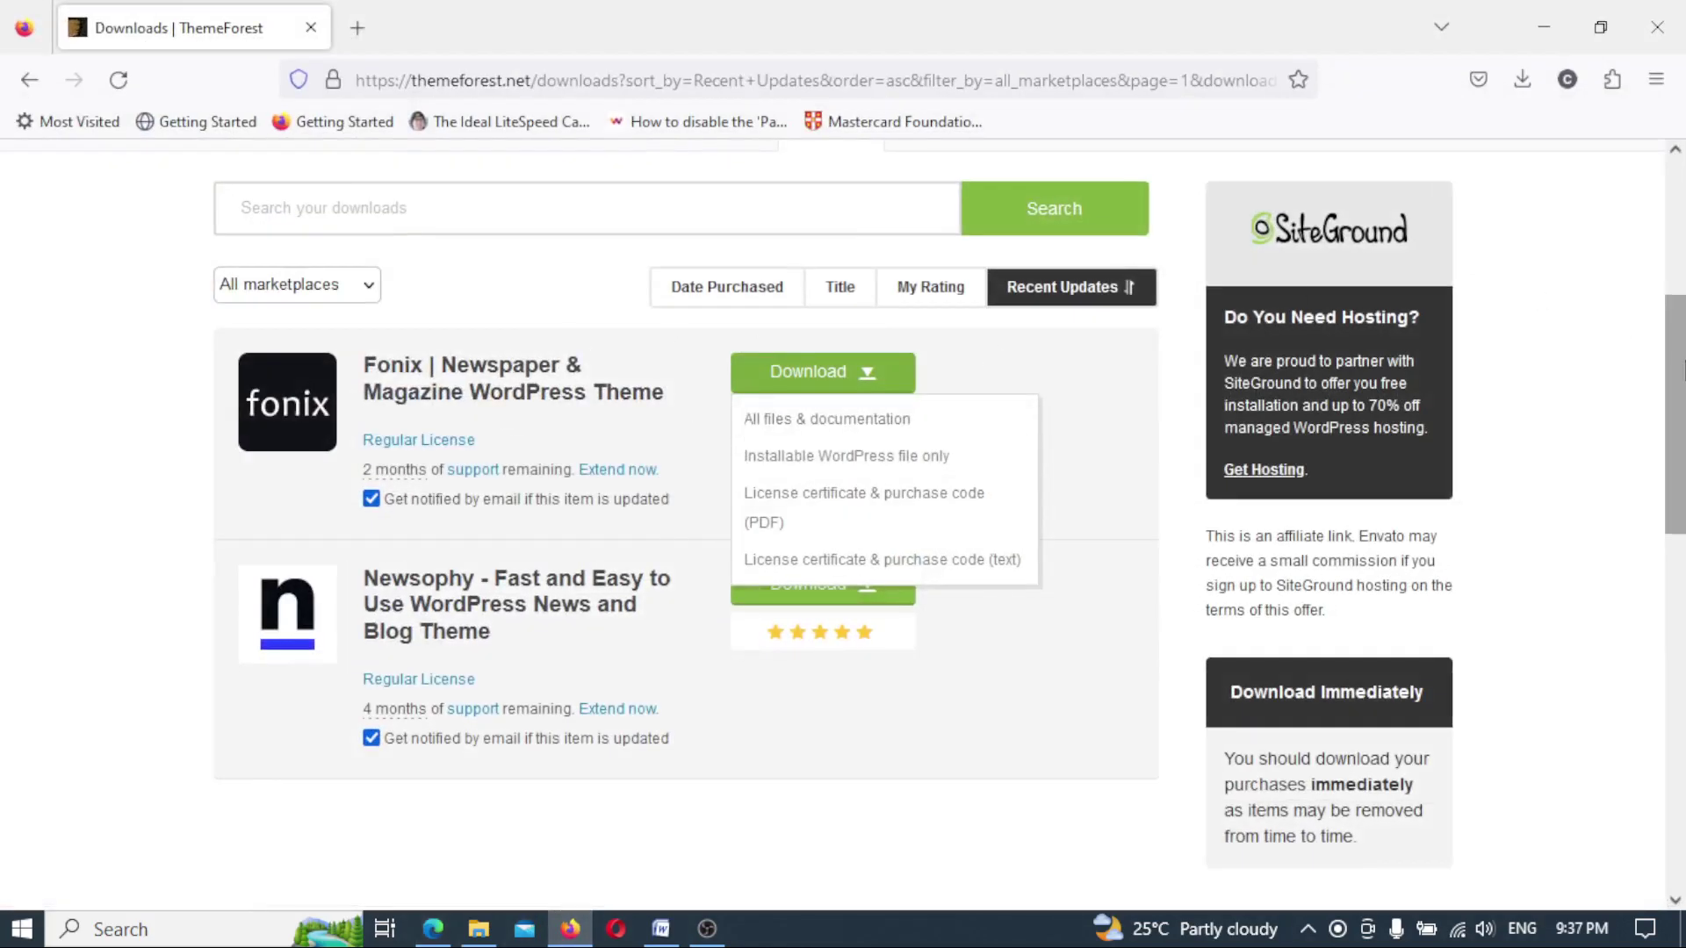
{"action": "left_click_drag", "start_coordinate": [1671, 324], "coordinate": [1677, 191]}
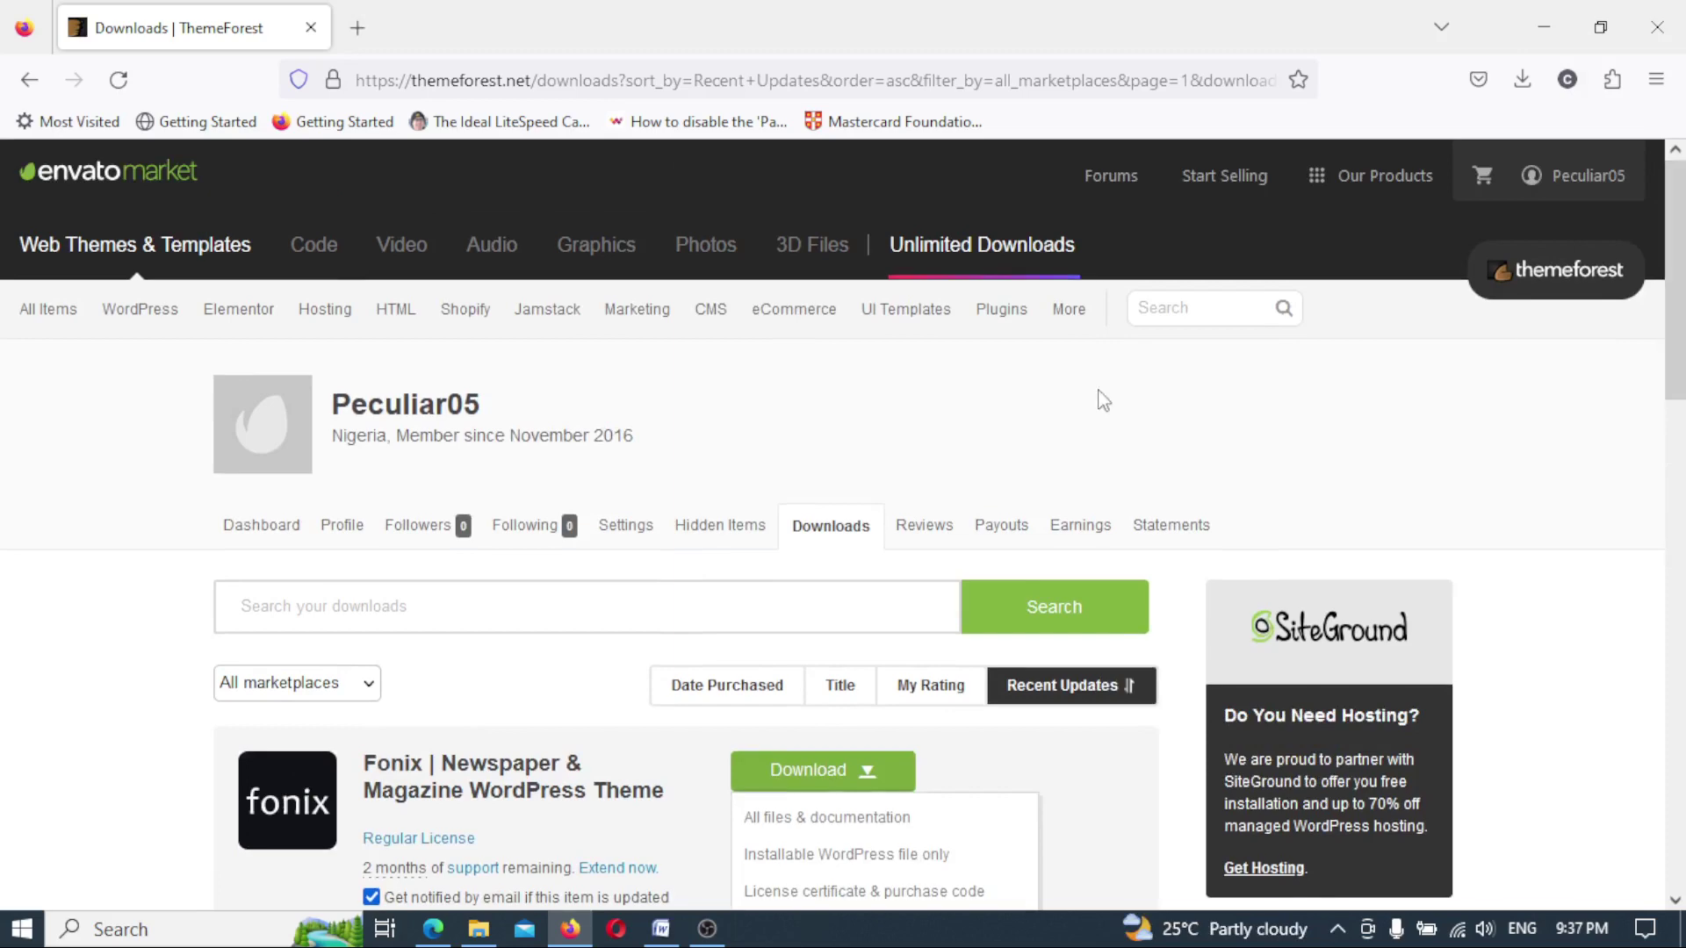
{"action": "left_click_drag", "start_coordinate": [1681, 273], "coordinate": [1682, 443]}
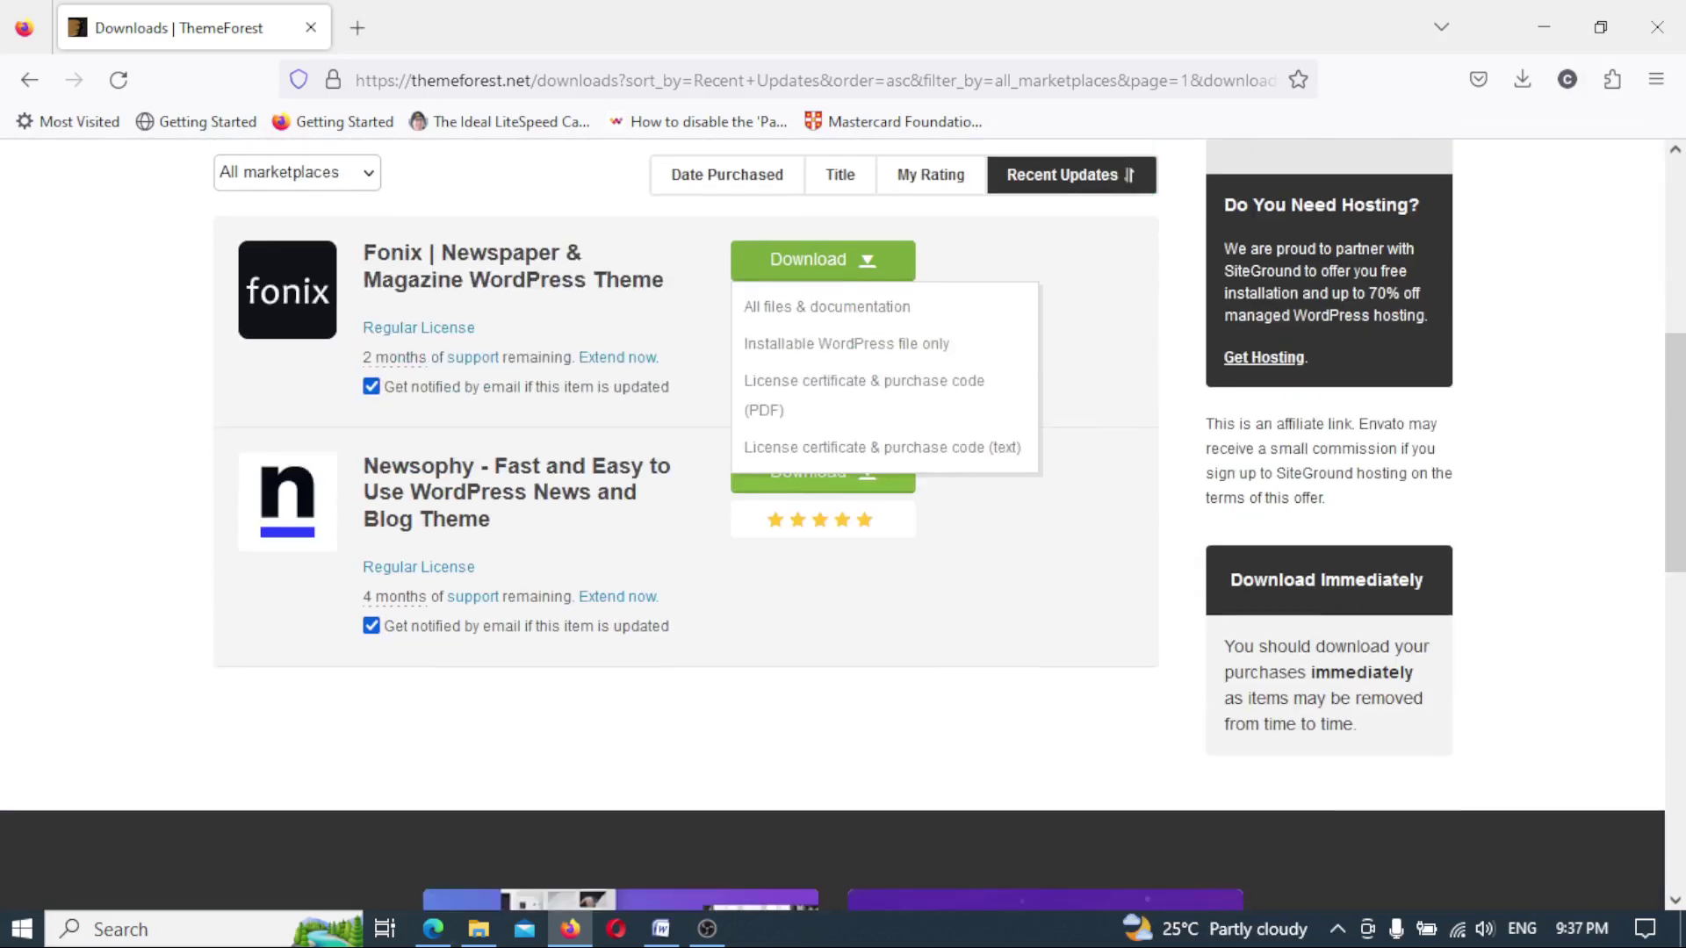
{"action": "left_click", "coordinate": [434, 930]}
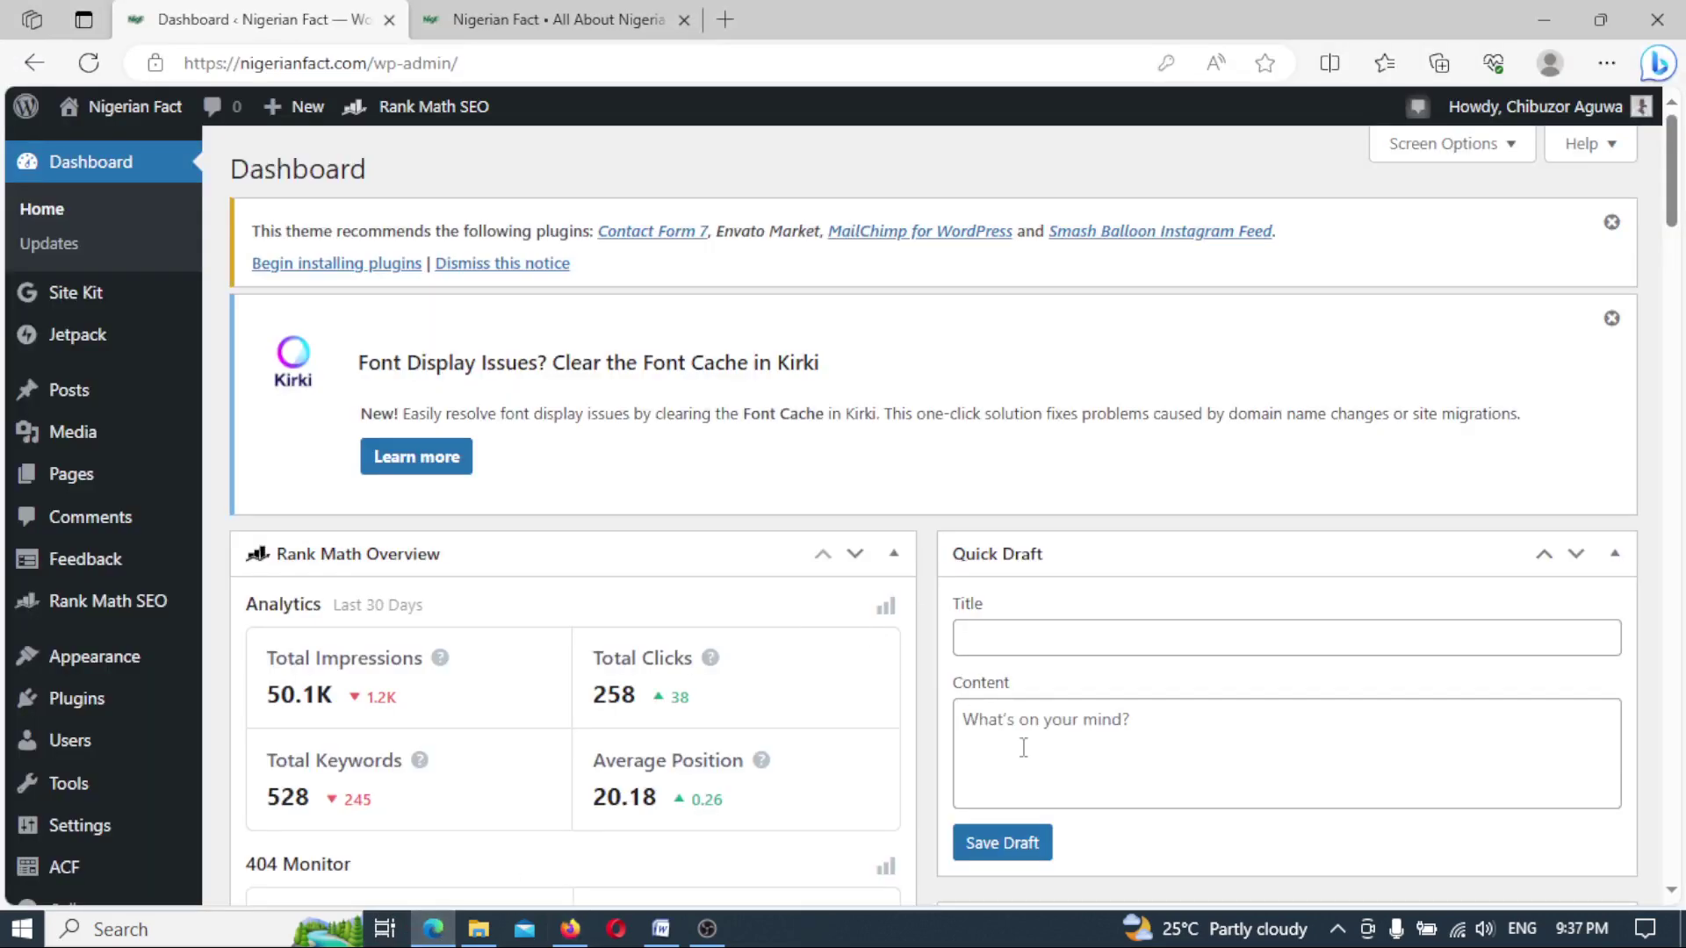
Glance over the live Nigerian Fact homepage tab, then return to the WordPress admin tab.
{"action": "left_click", "coordinate": [564, 28]}
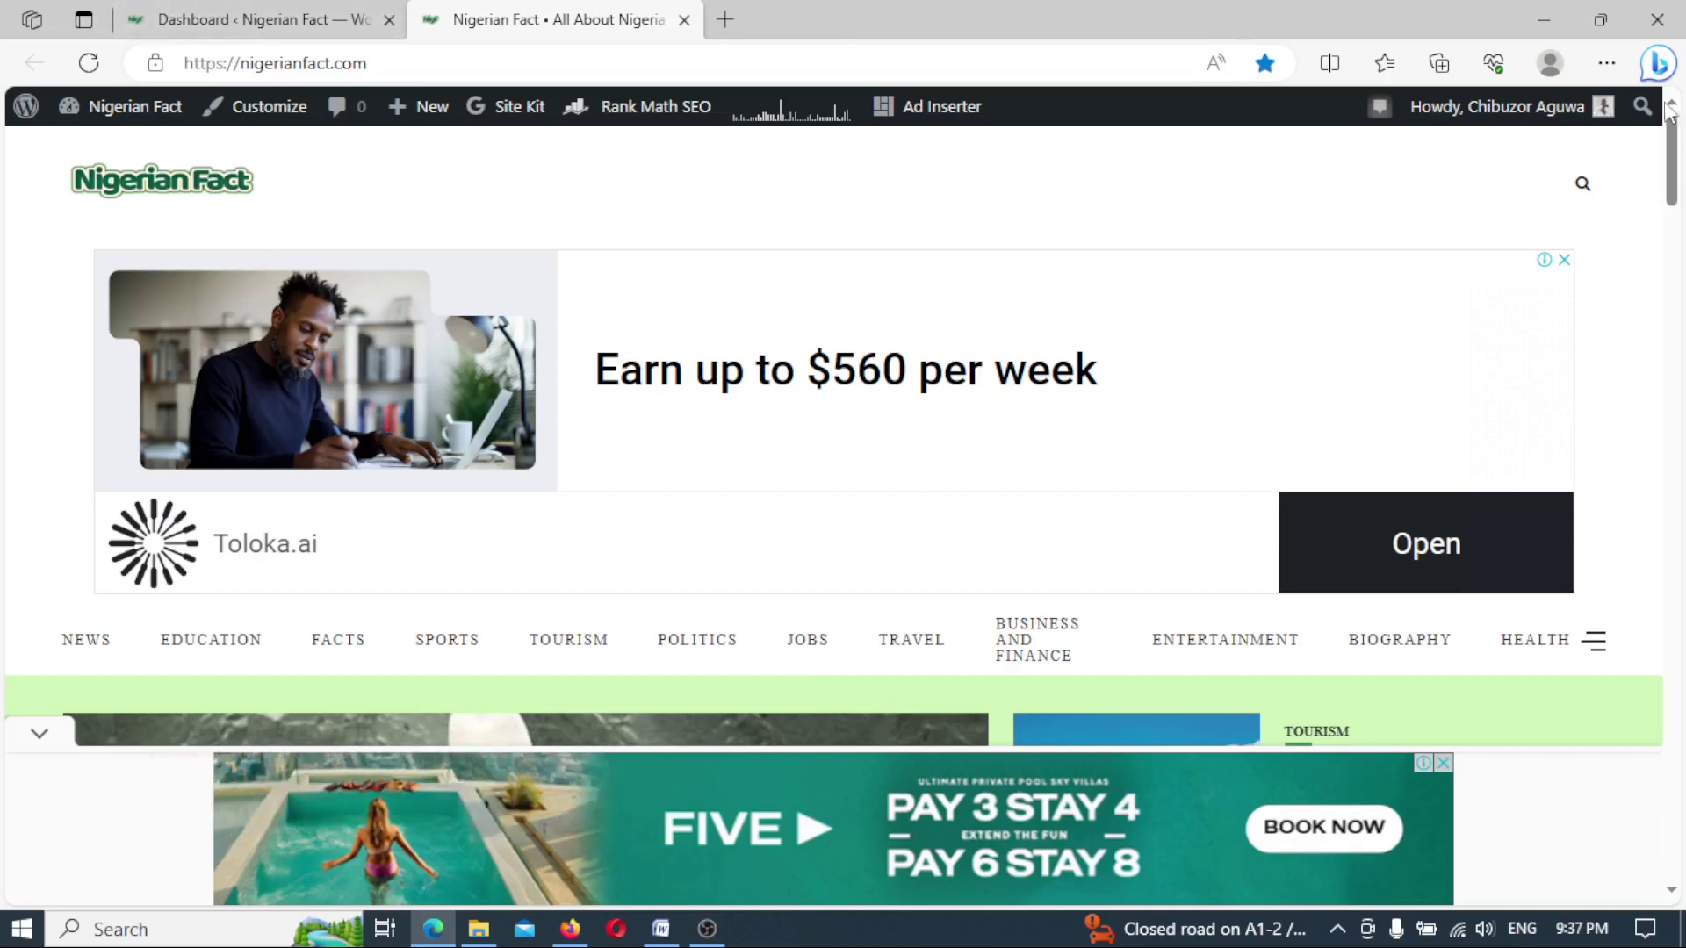
{"action": "mouse_move", "coordinate": [1672, 162]}
{"action": "left_mouse_down"}
{"action": "mouse_move", "coordinate": [1673, 258]}
{"action": "mouse_move", "coordinate": [1673, 171]}
{"action": "left_mouse_up"}
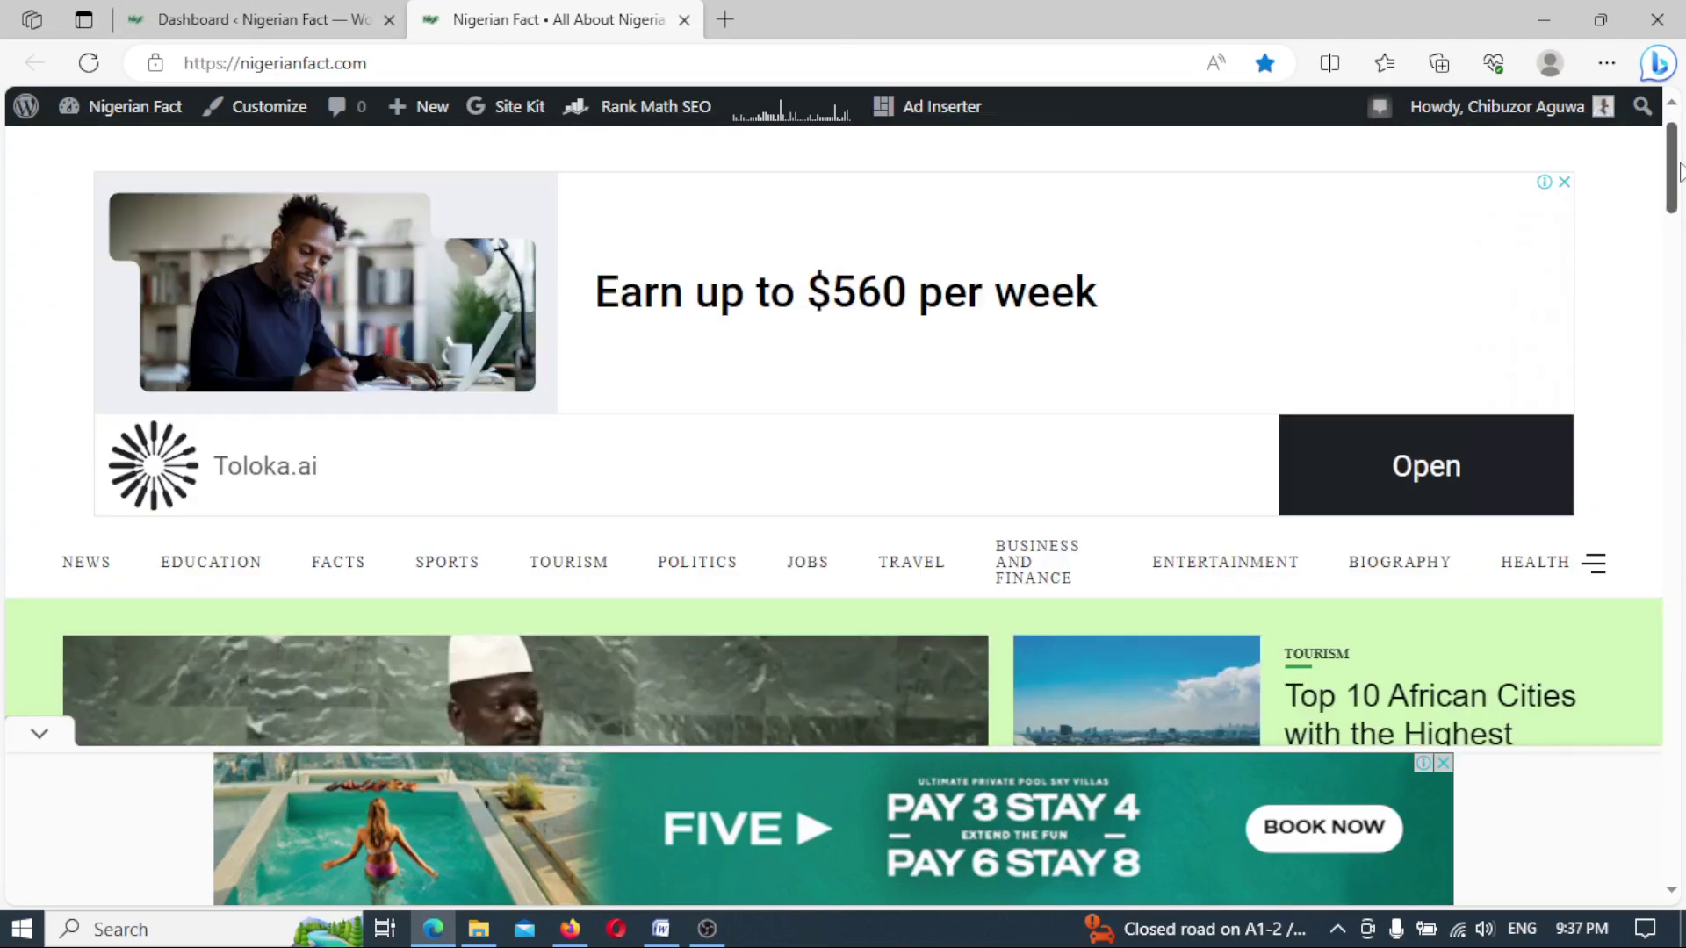
{"action": "left_click", "coordinate": [273, 27]}
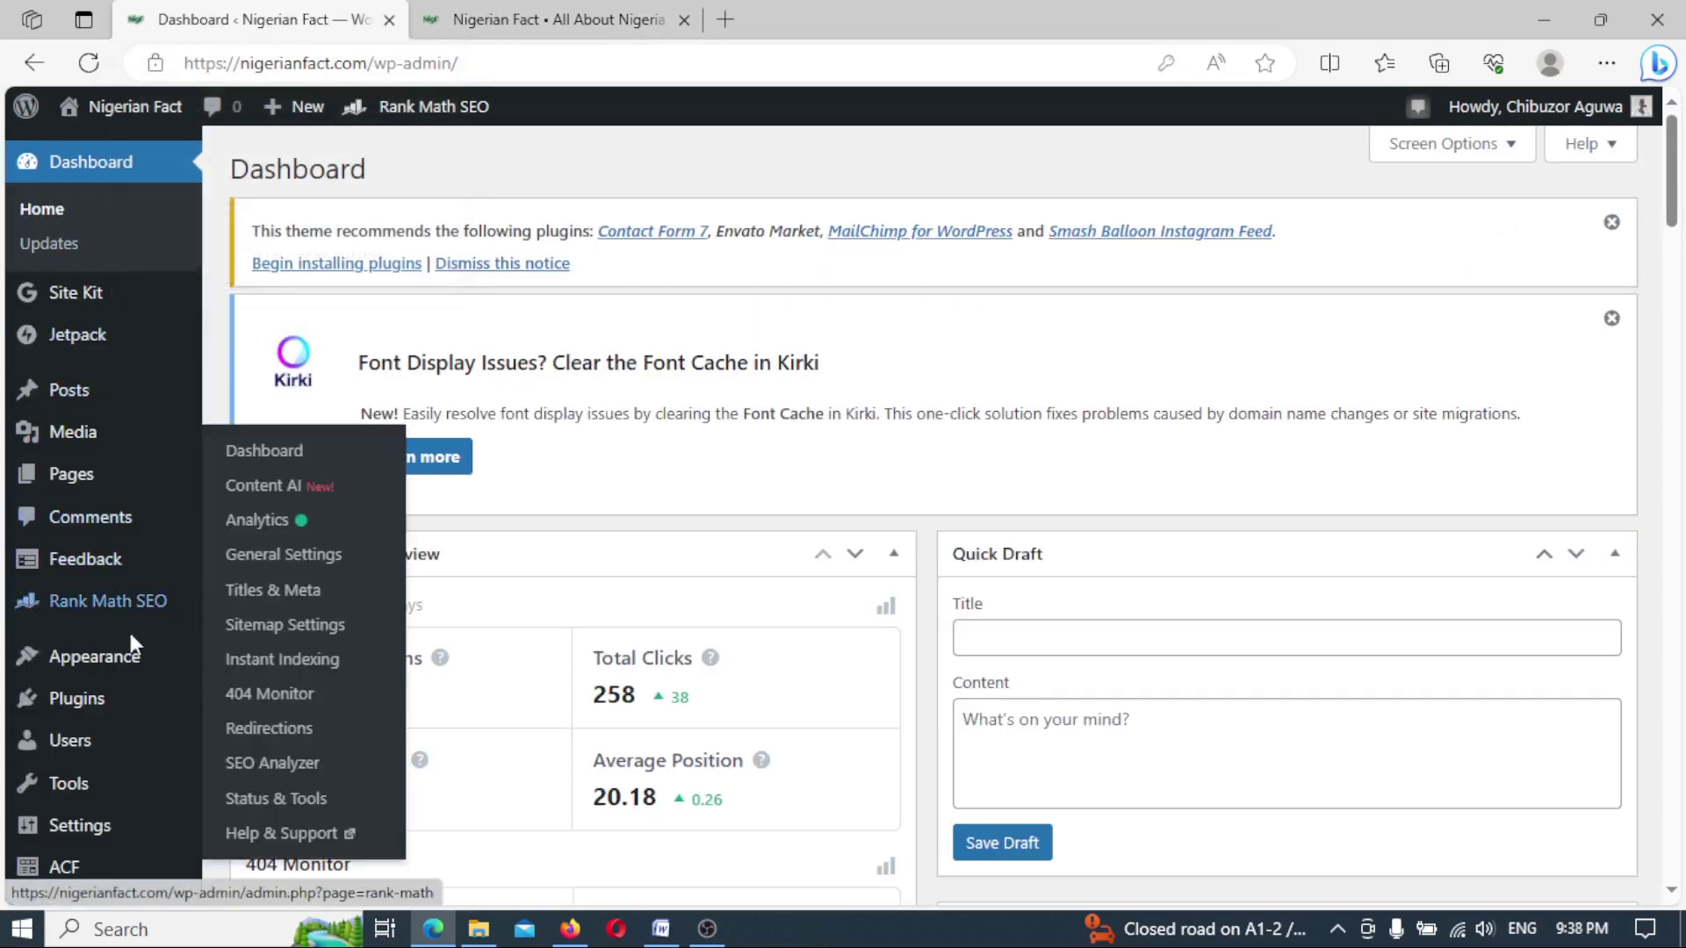
Open Appearance › Themes and scroll through the installed themes, with Newsophy active.
{"action": "mouse_move", "coordinate": [123, 669]}
{"action": "left_click", "coordinate": [254, 590]}
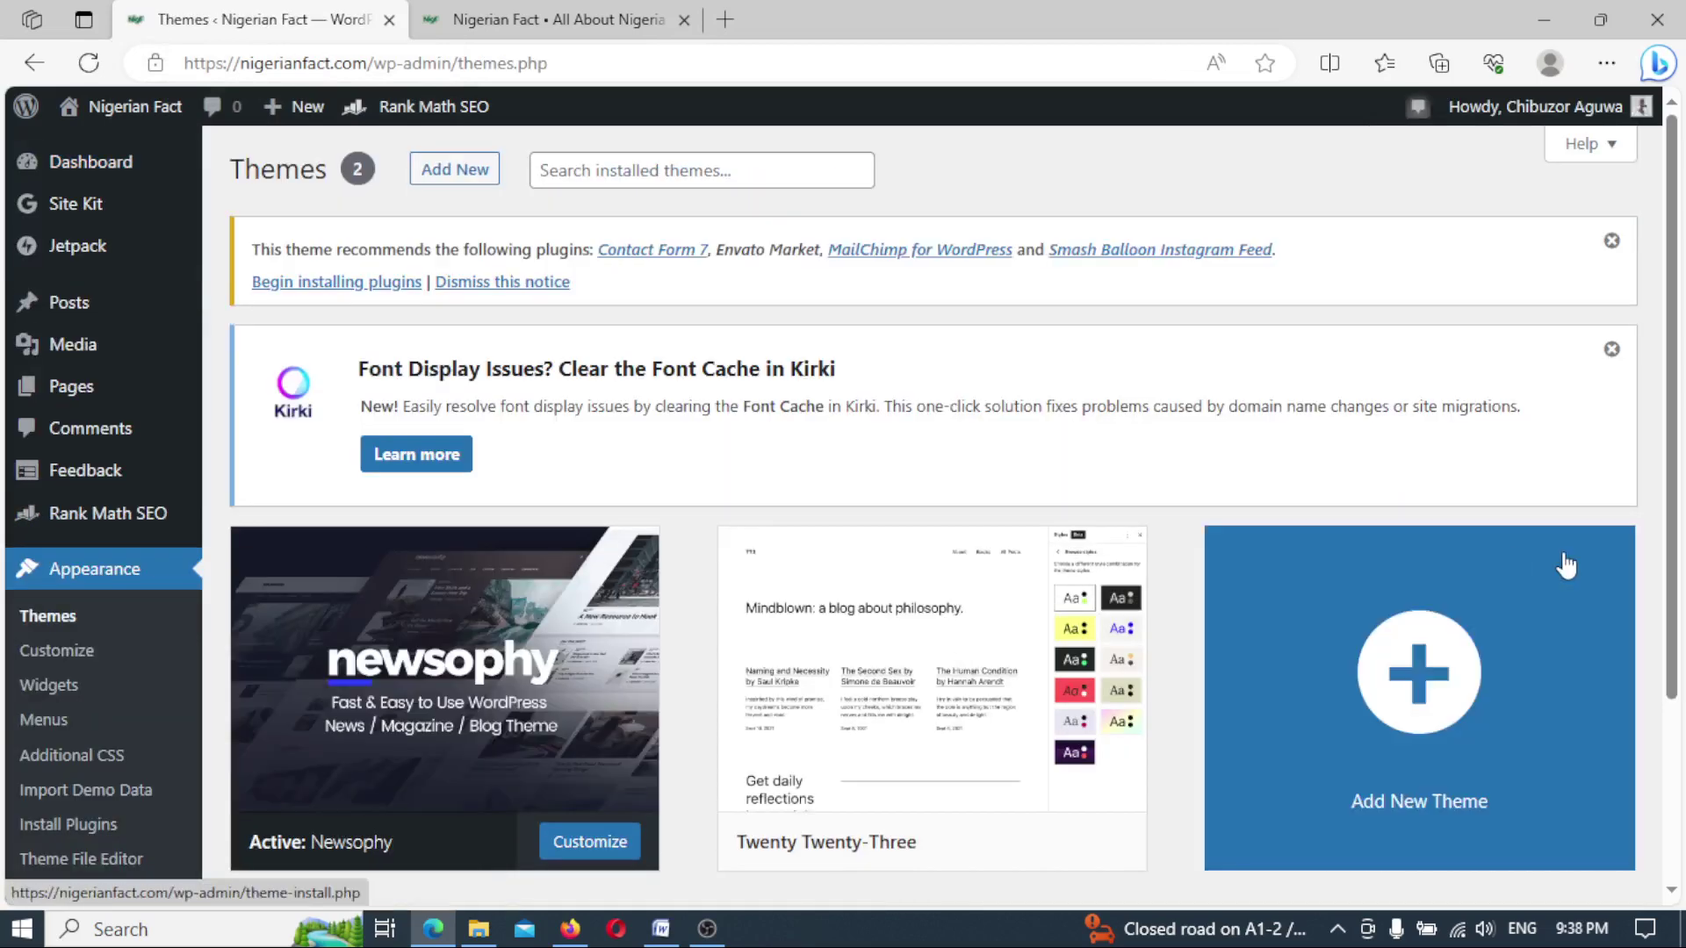
{"action": "scroll", "coordinate": [1677, 567], "scroll_direction": "down", "scroll_amount": 3}
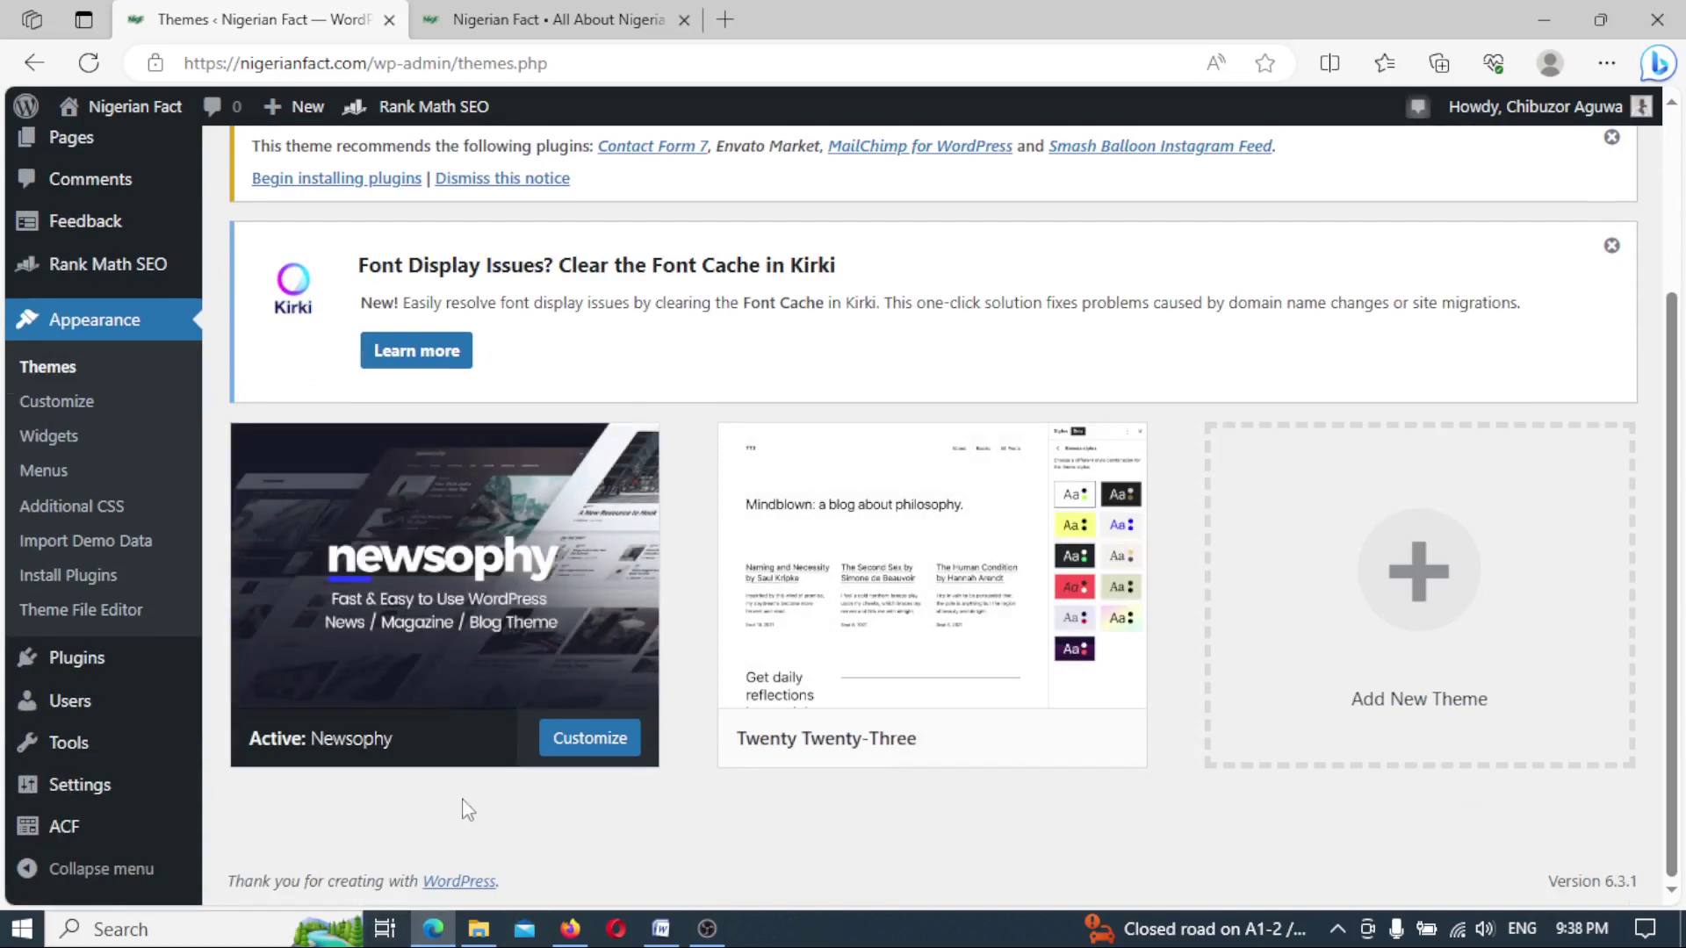
Bring the ThemeForest downloads page listing Fonix and Newsophy back into view.
{"action": "left_click", "coordinate": [570, 928]}
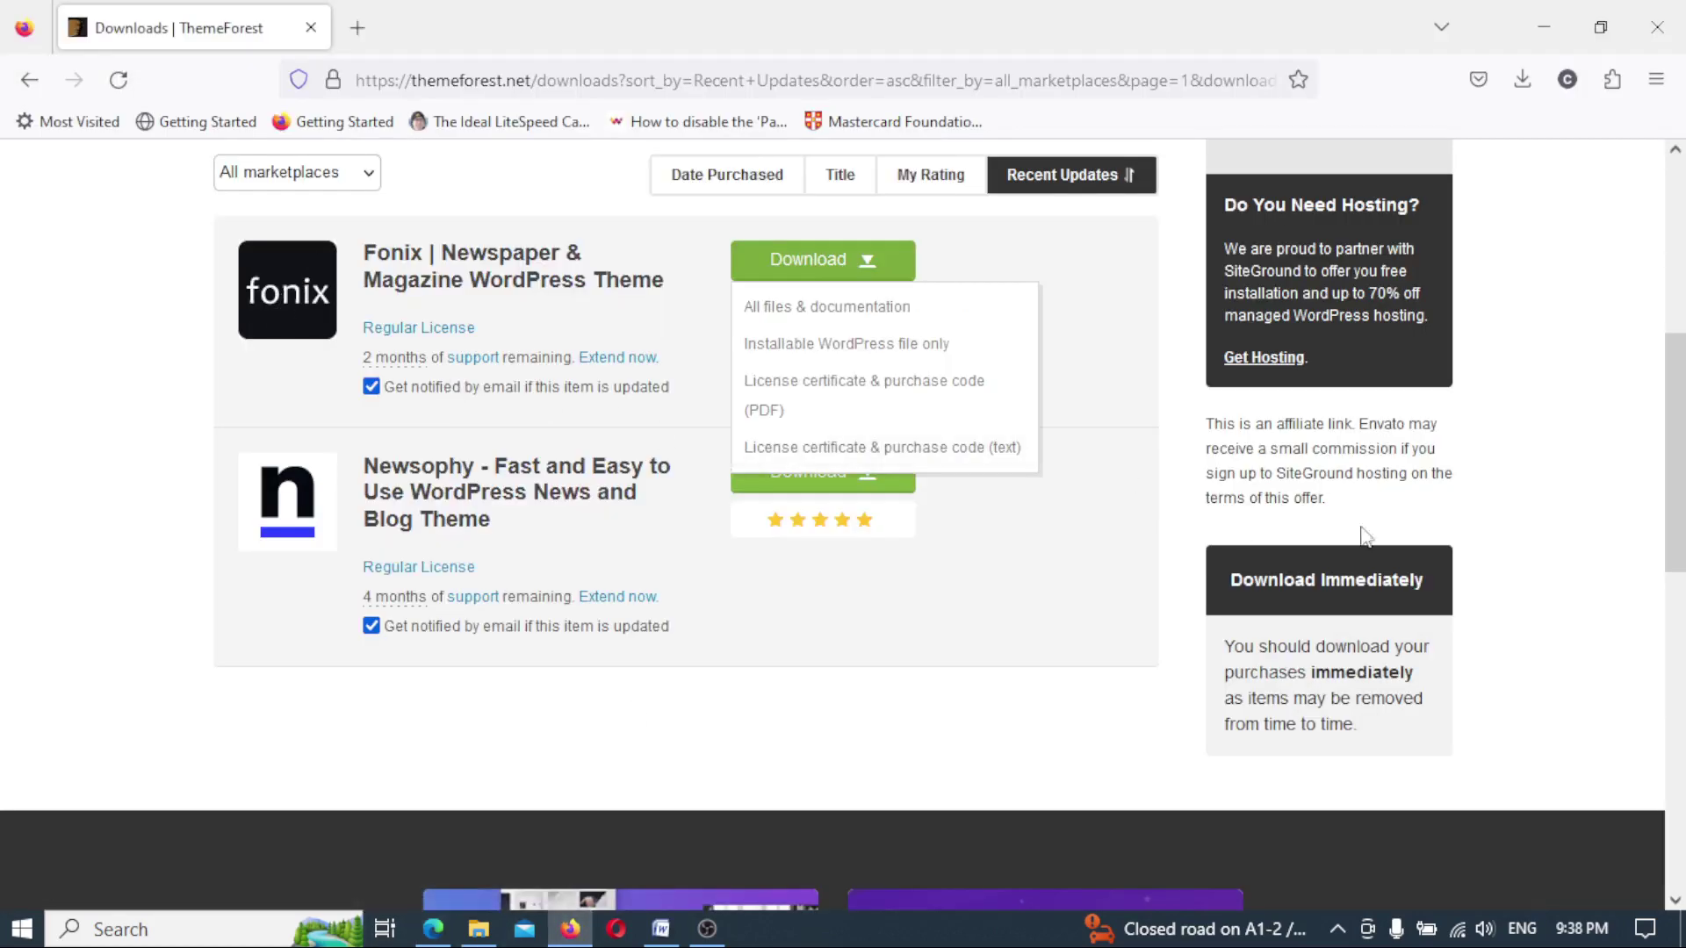
{"action": "scroll", "coordinate": [1679, 332], "scroll_direction": "up", "scroll_amount": 3}
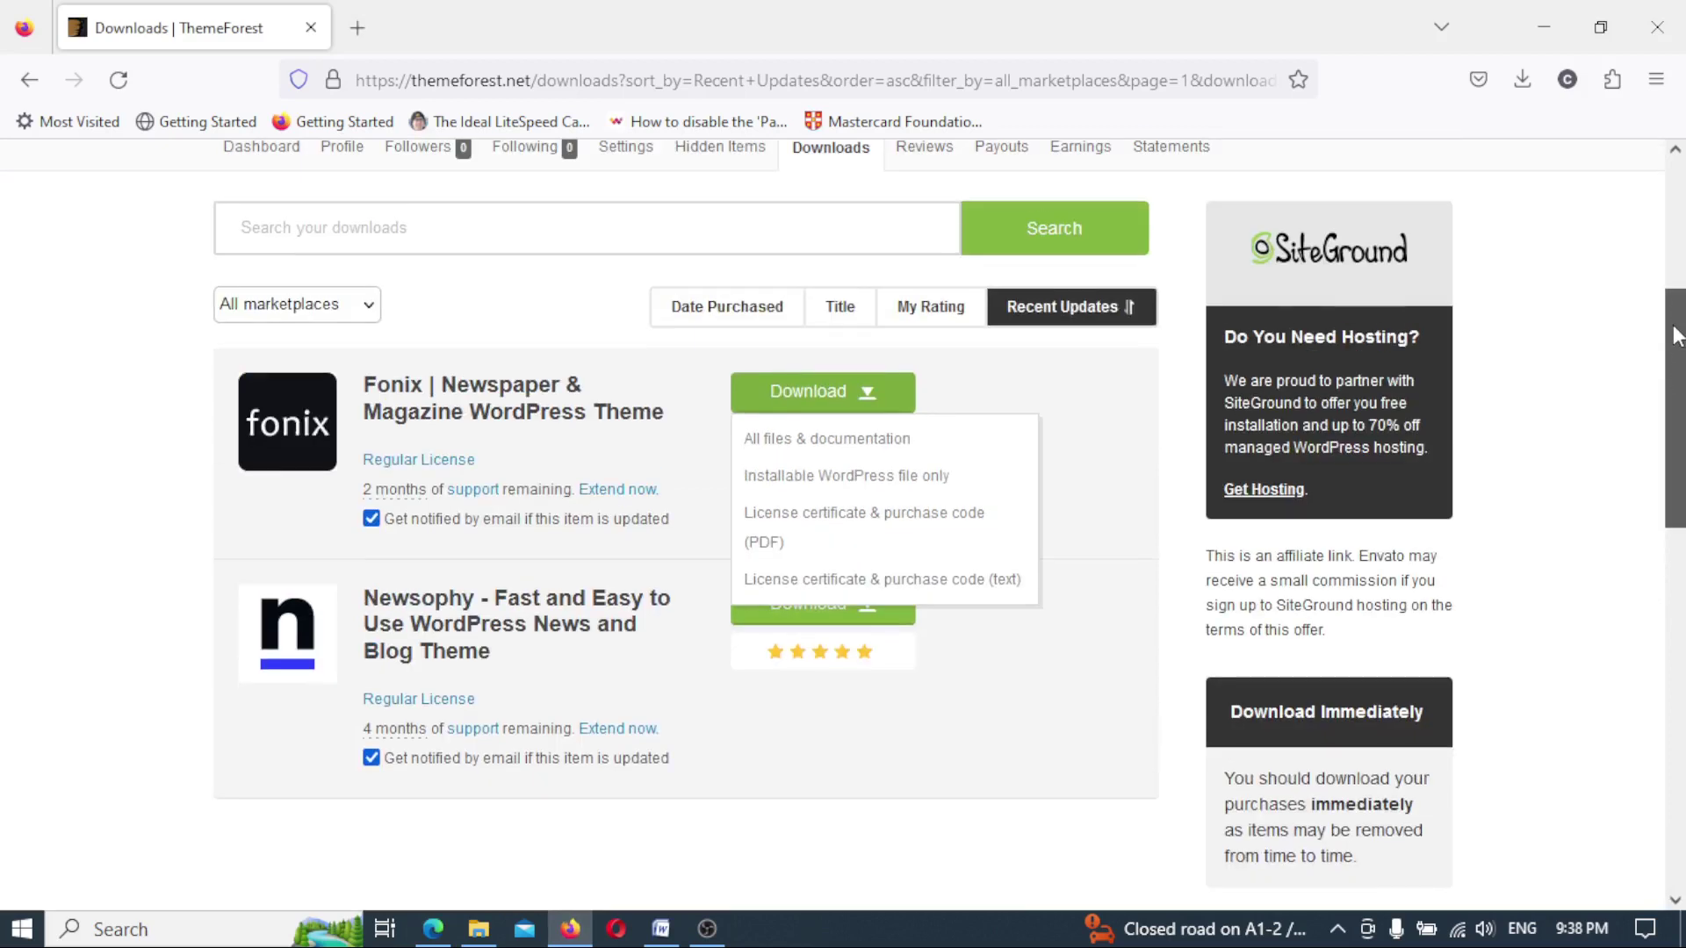
{"action": "scroll", "coordinate": [1676, 336], "scroll_direction": "down", "scroll_amount": 3}
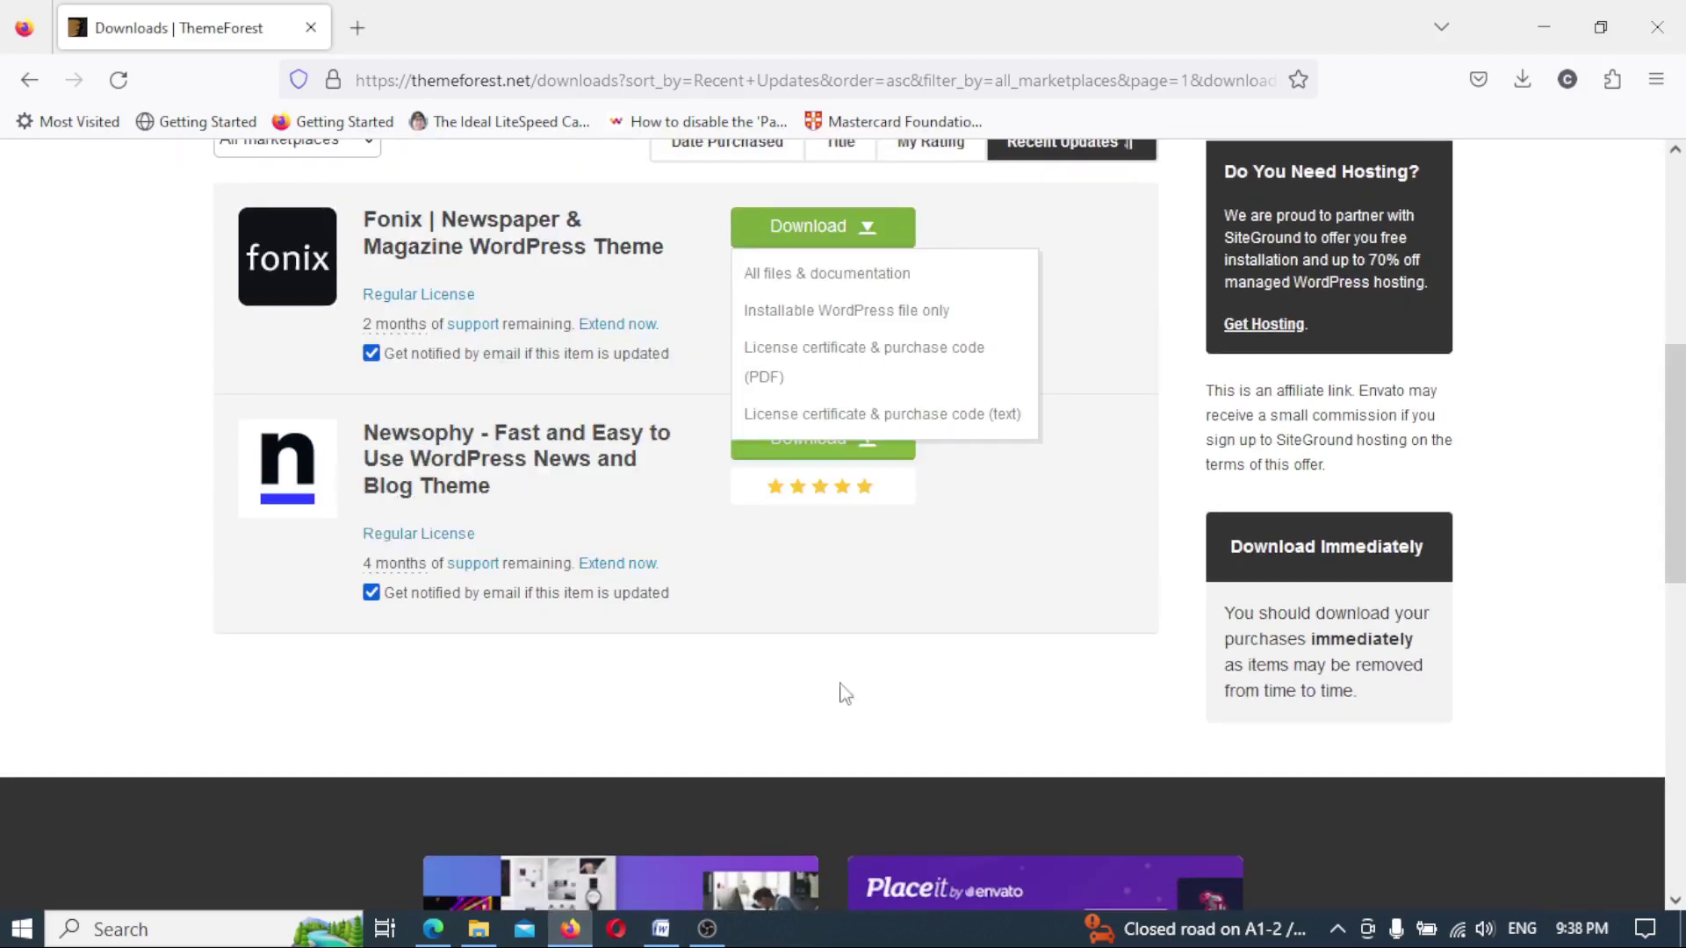
Bring the WordPress Themes page back to the front and look over the Twenty Twenty-Three card.
{"action": "left_click", "coordinate": [1545, 26]}
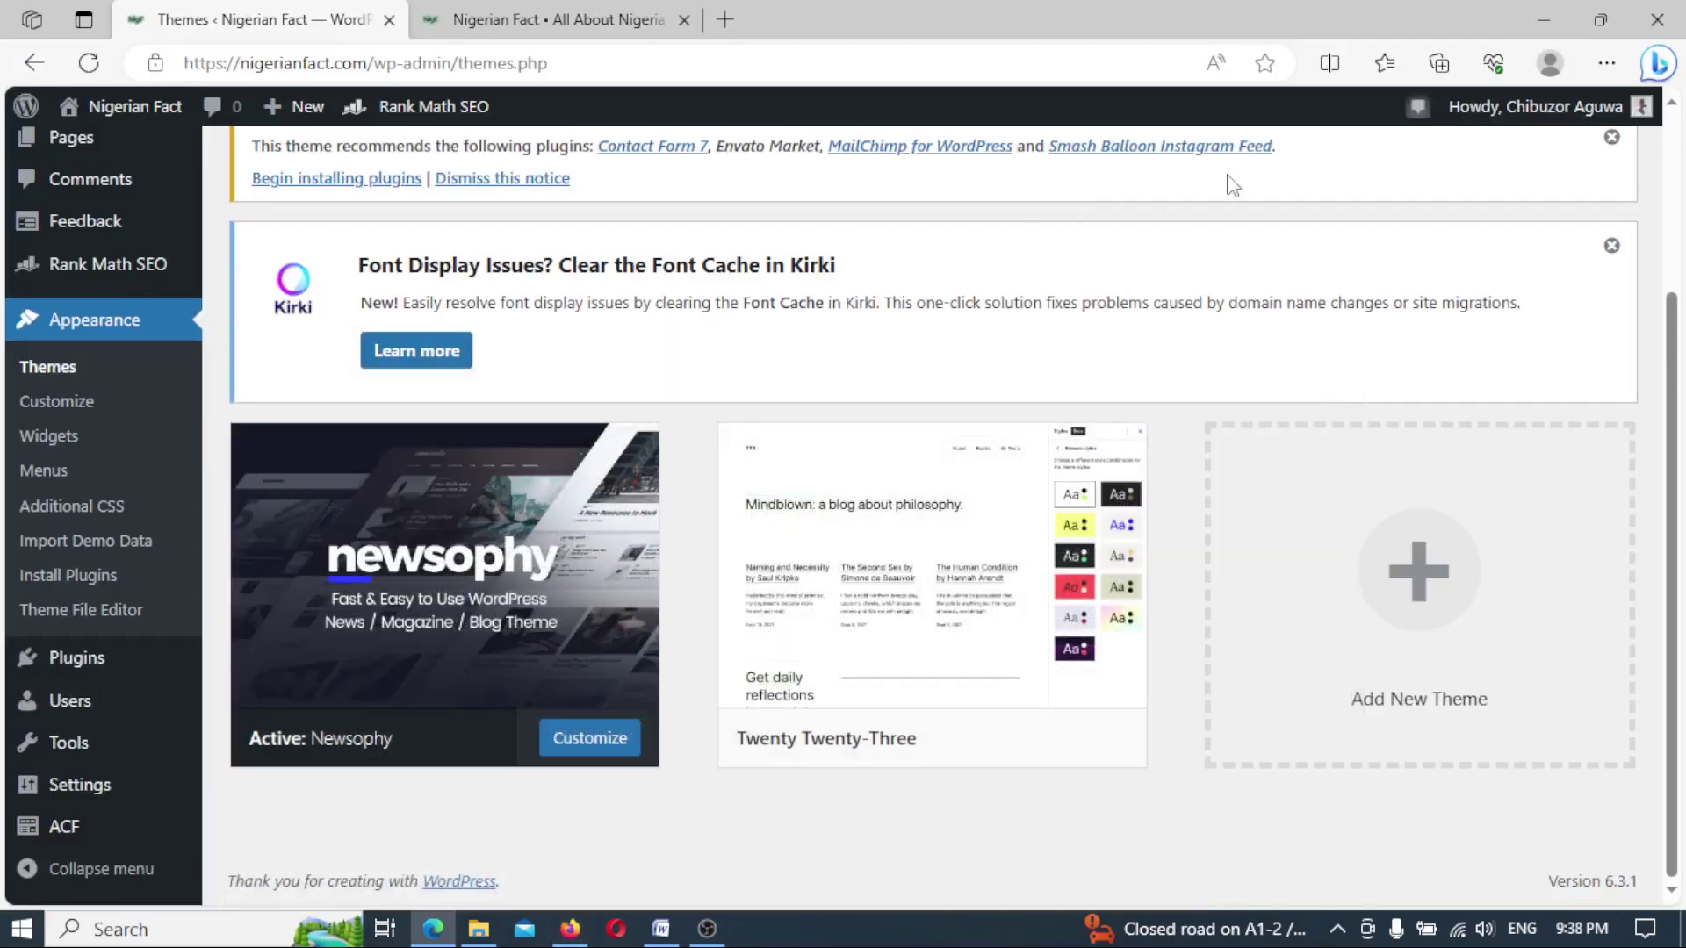
{"action": "left_click", "coordinate": [1544, 20]}
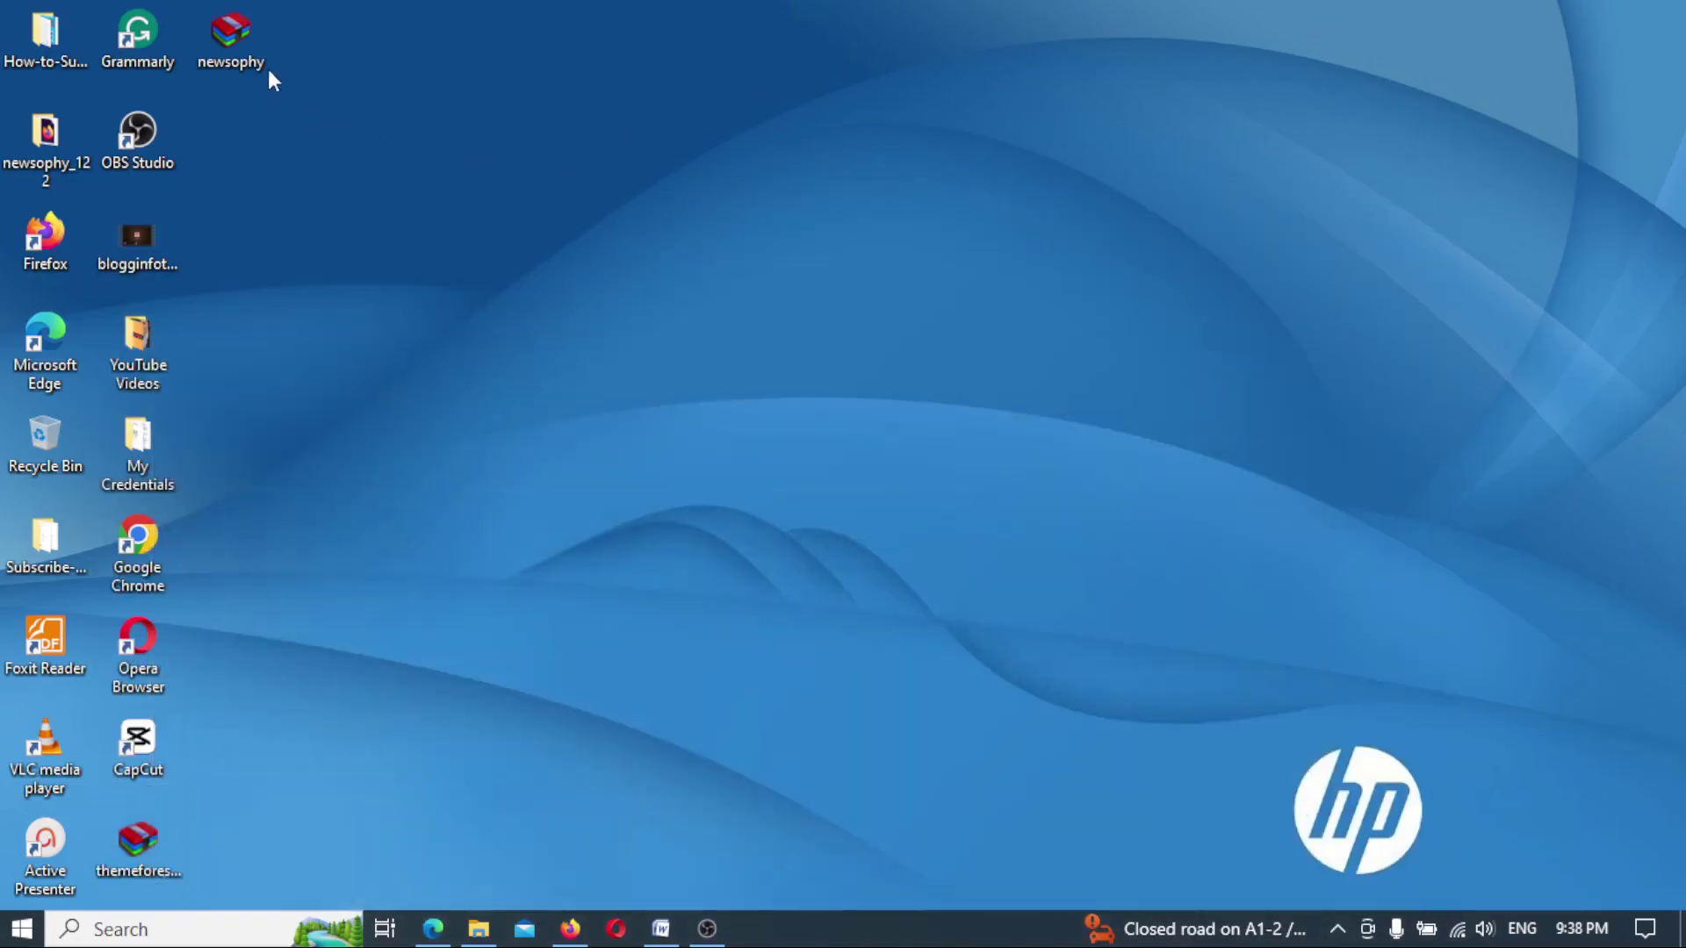
{"action": "left_click", "coordinate": [433, 931]}
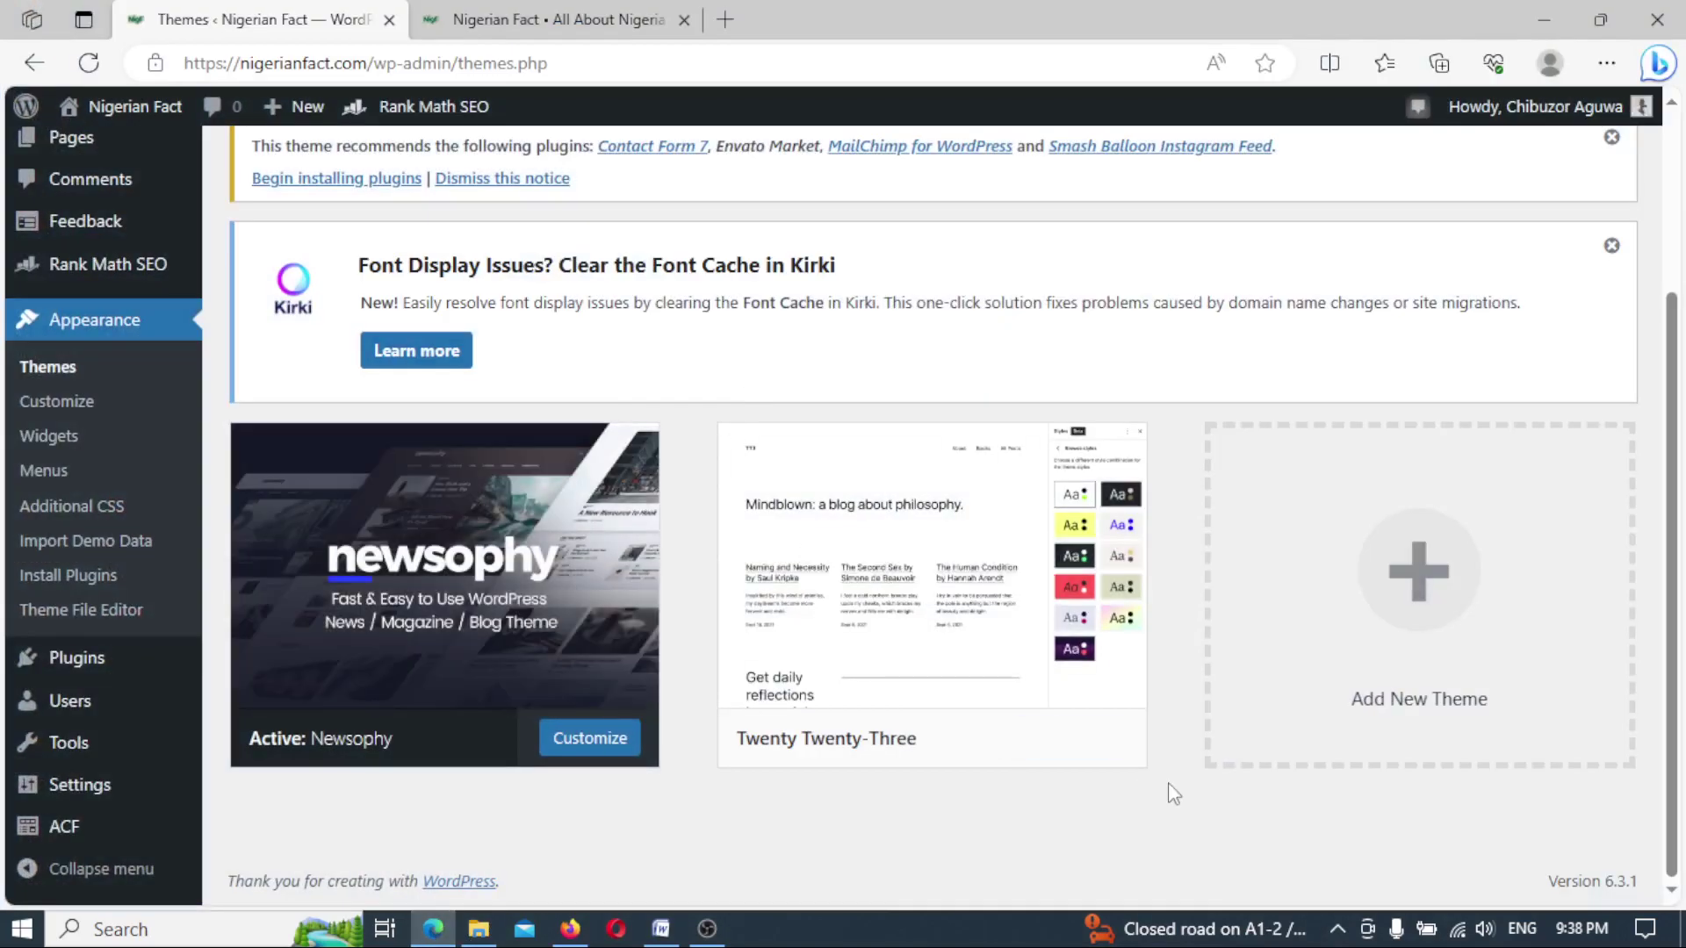
{"action": "mouse_move", "coordinate": [920, 654]}
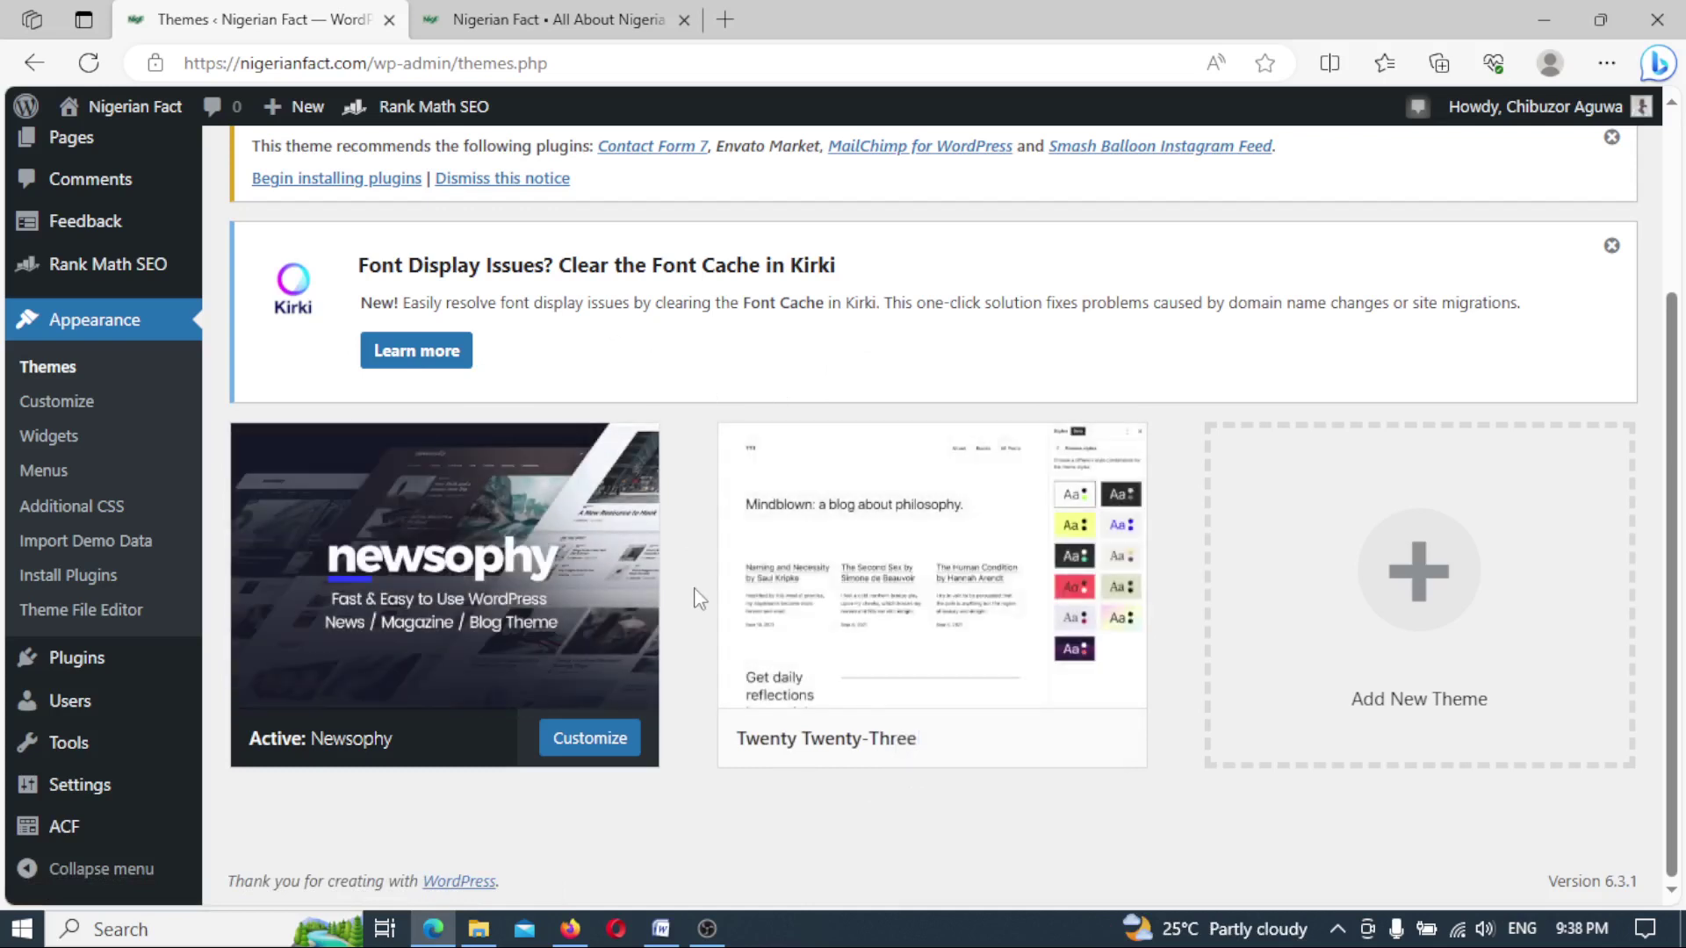
{"action": "mouse_move", "coordinate": [1017, 551]}
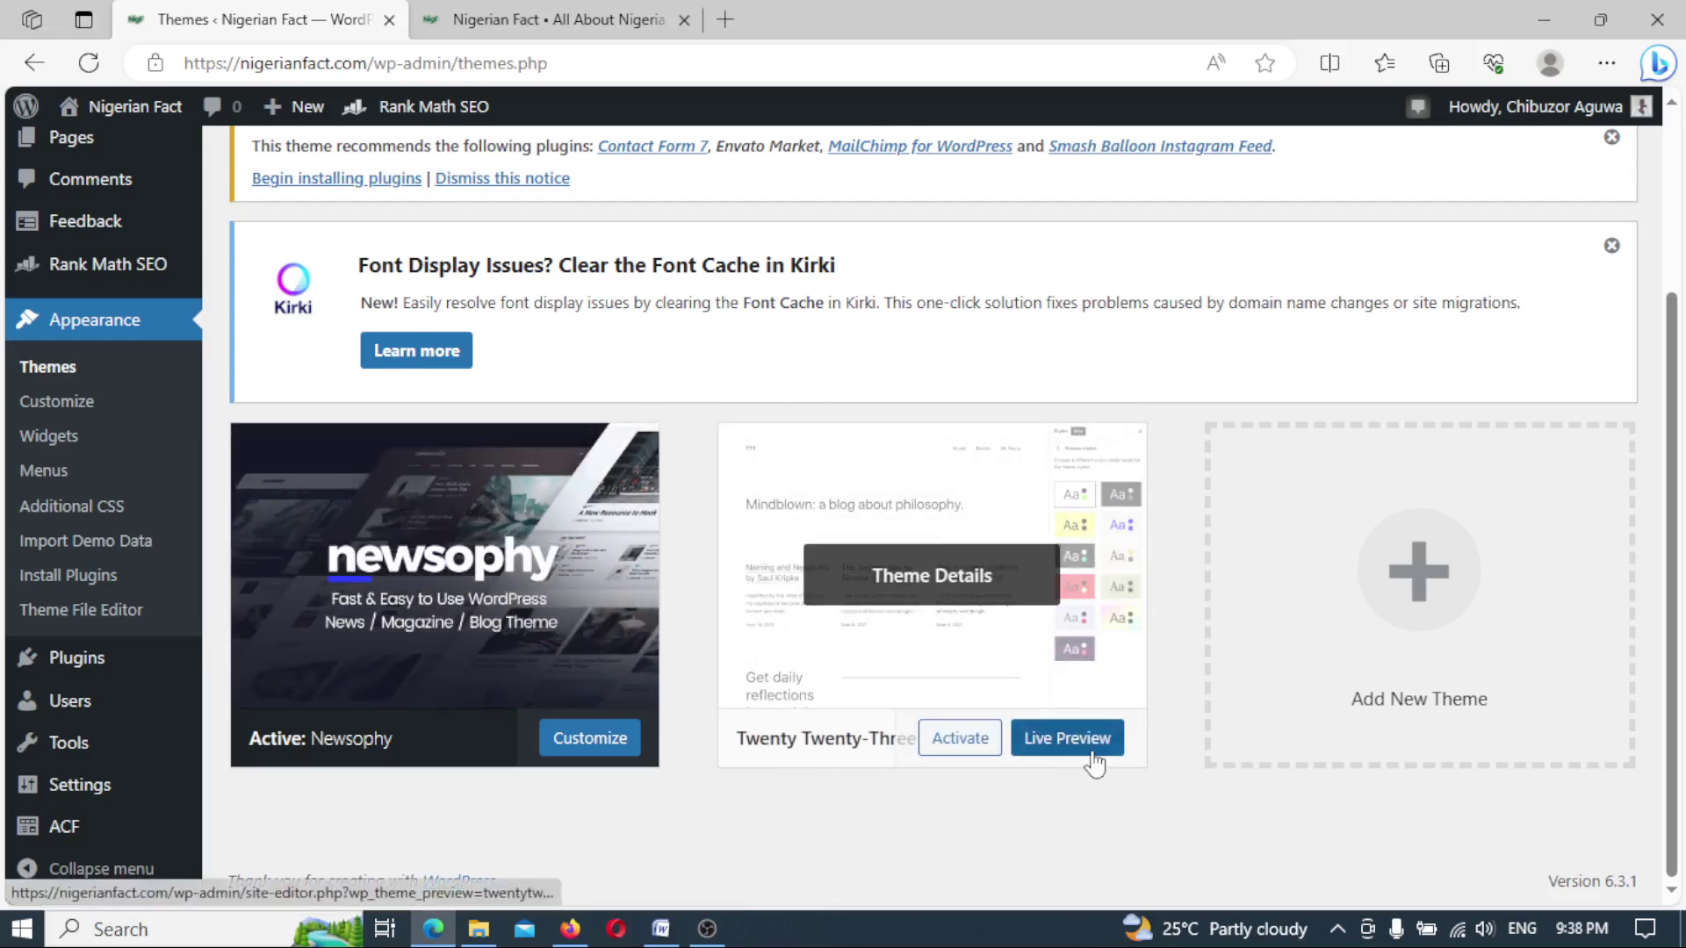
Activate Twenty Twenty-Three and scroll to confirm Newsophy is now inactive.
{"action": "left_click", "coordinate": [979, 745]}
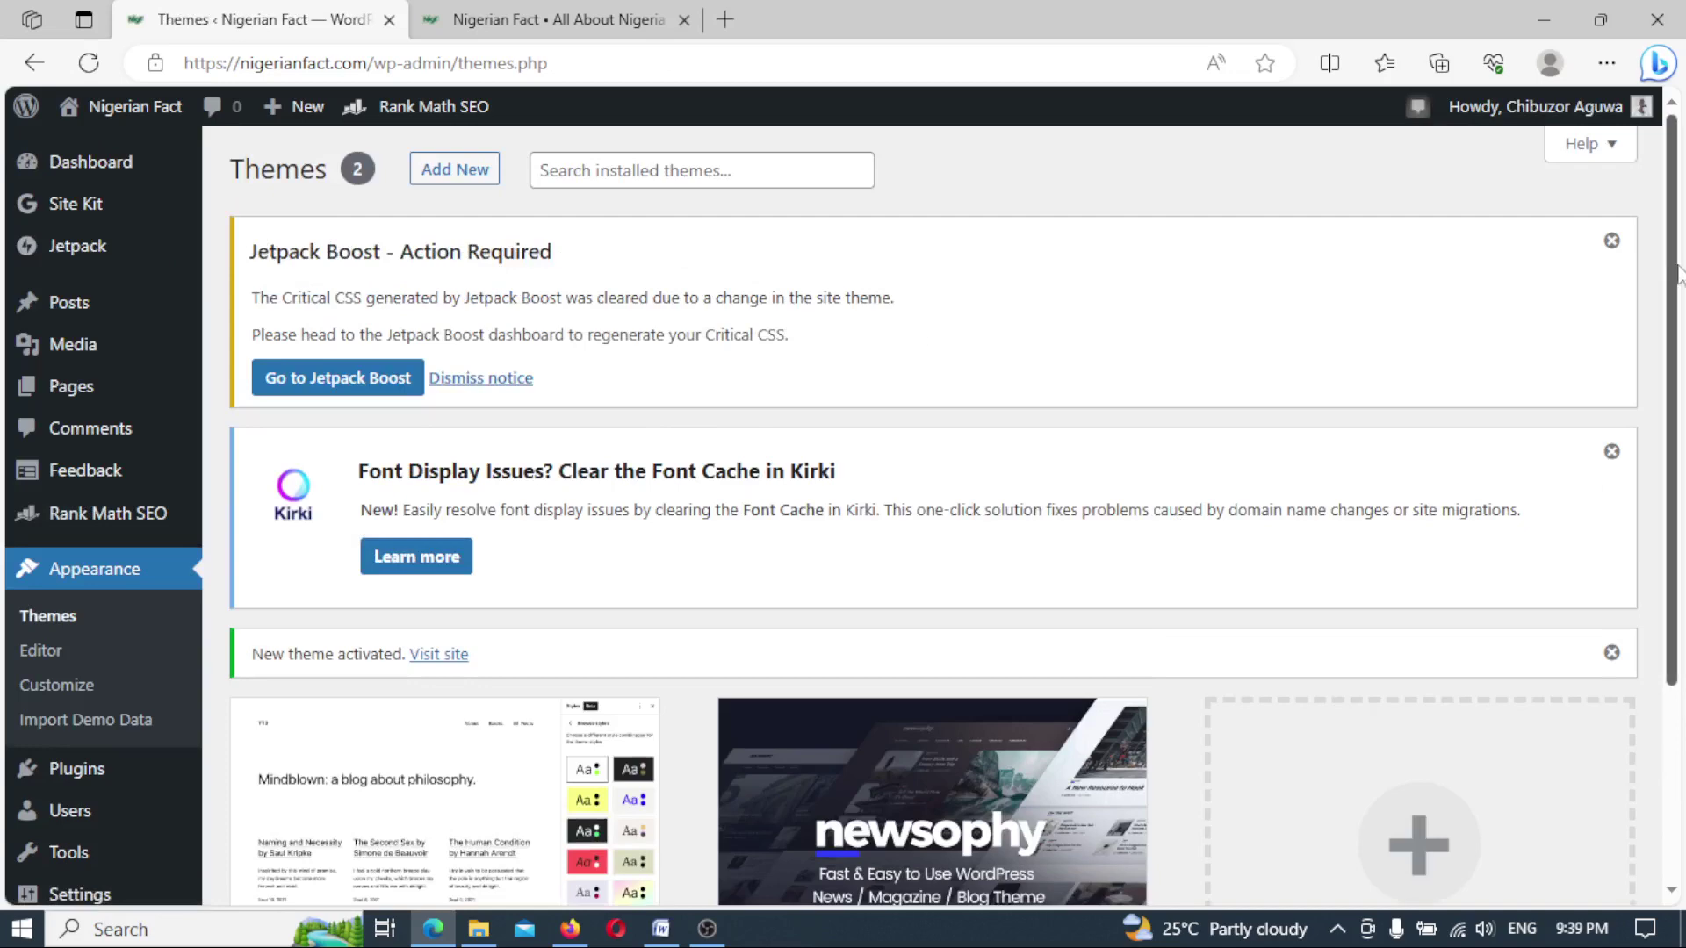
{"action": "scroll", "coordinate": [1677, 275], "scroll_direction": "down", "scroll_amount": 3}
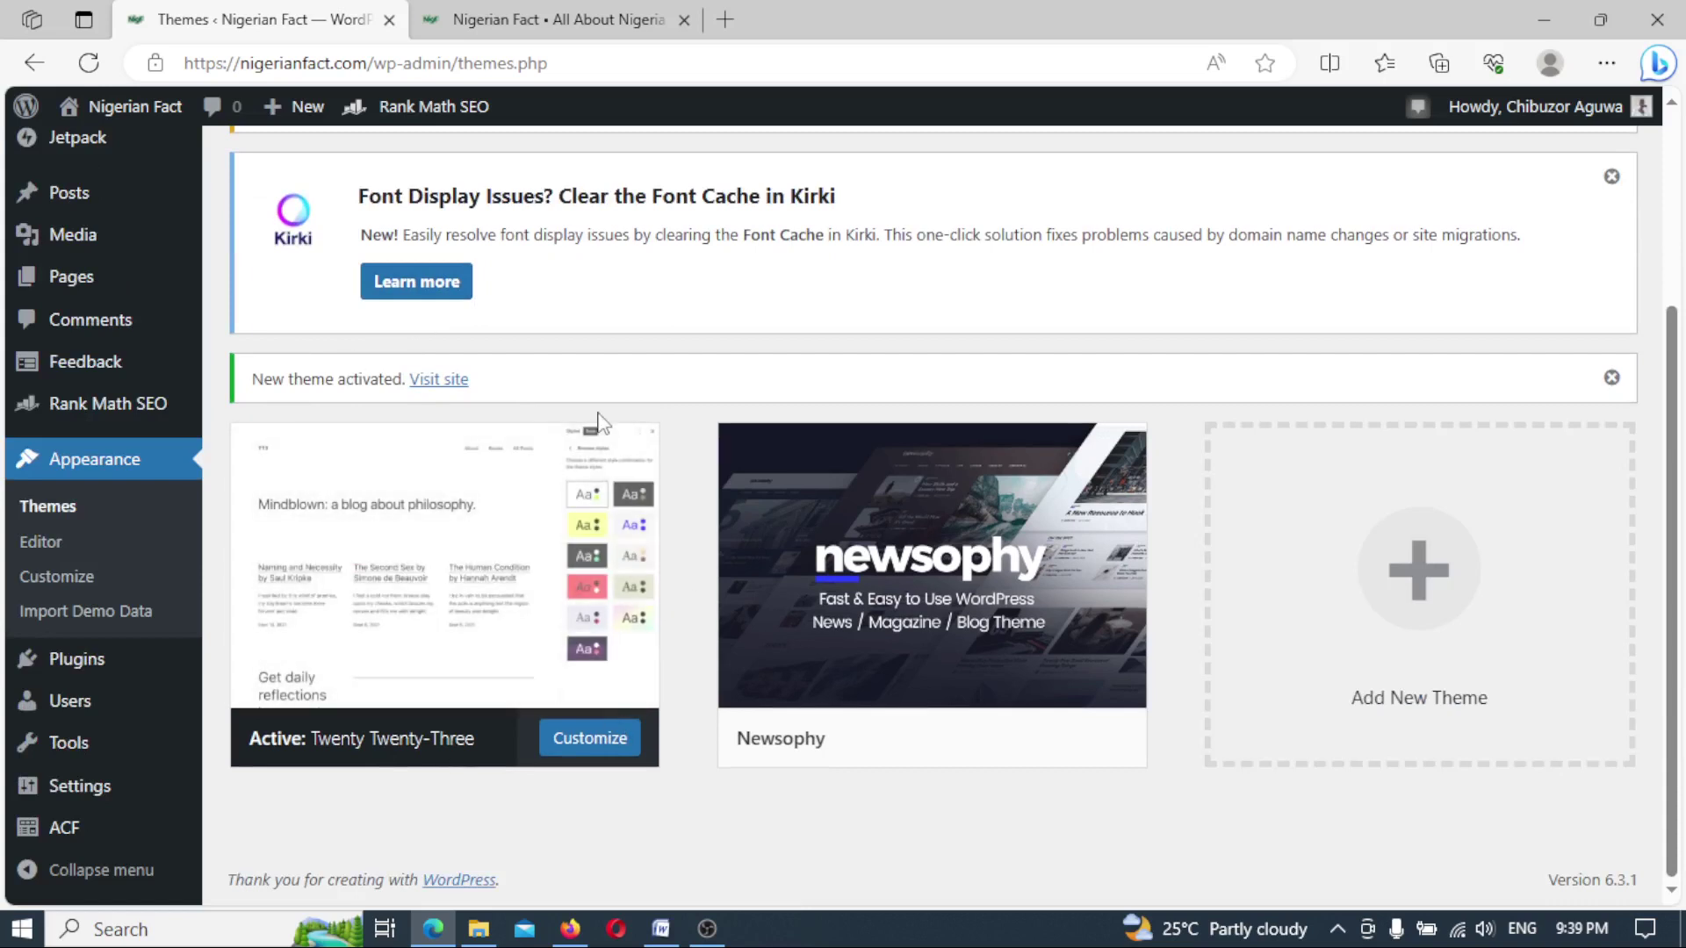
{"action": "mouse_move", "coordinate": [858, 624]}
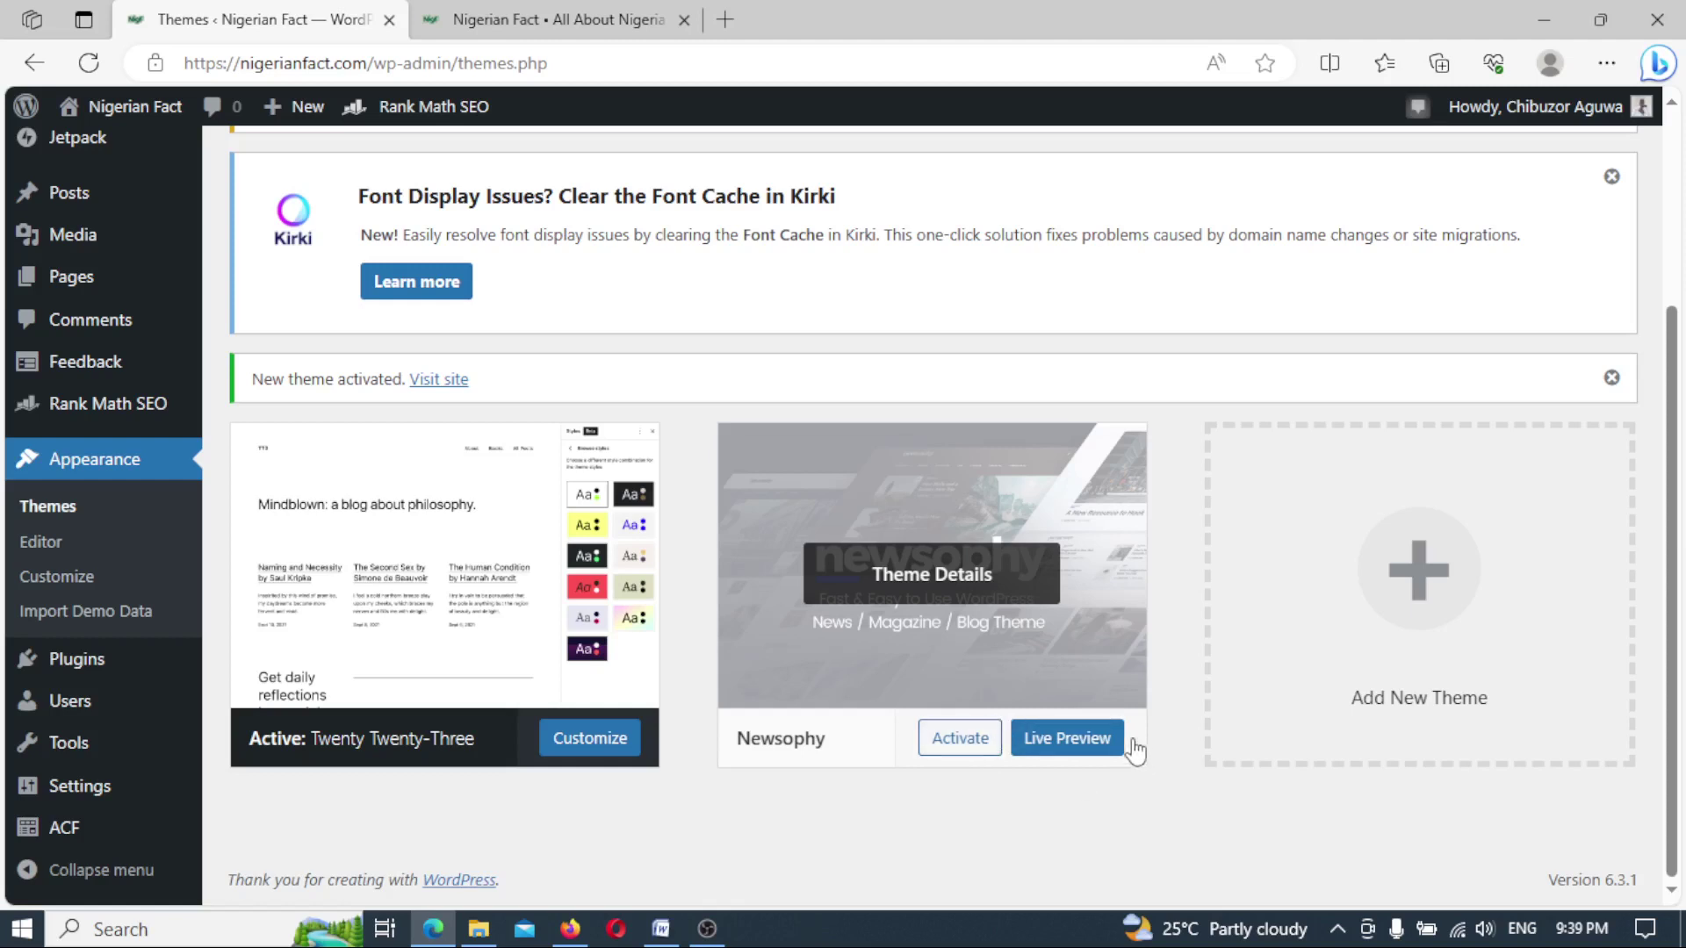
Delete the old Newsophy theme from its details panel, then review the remaining Themes page.
{"action": "left_click", "coordinate": [1009, 654]}
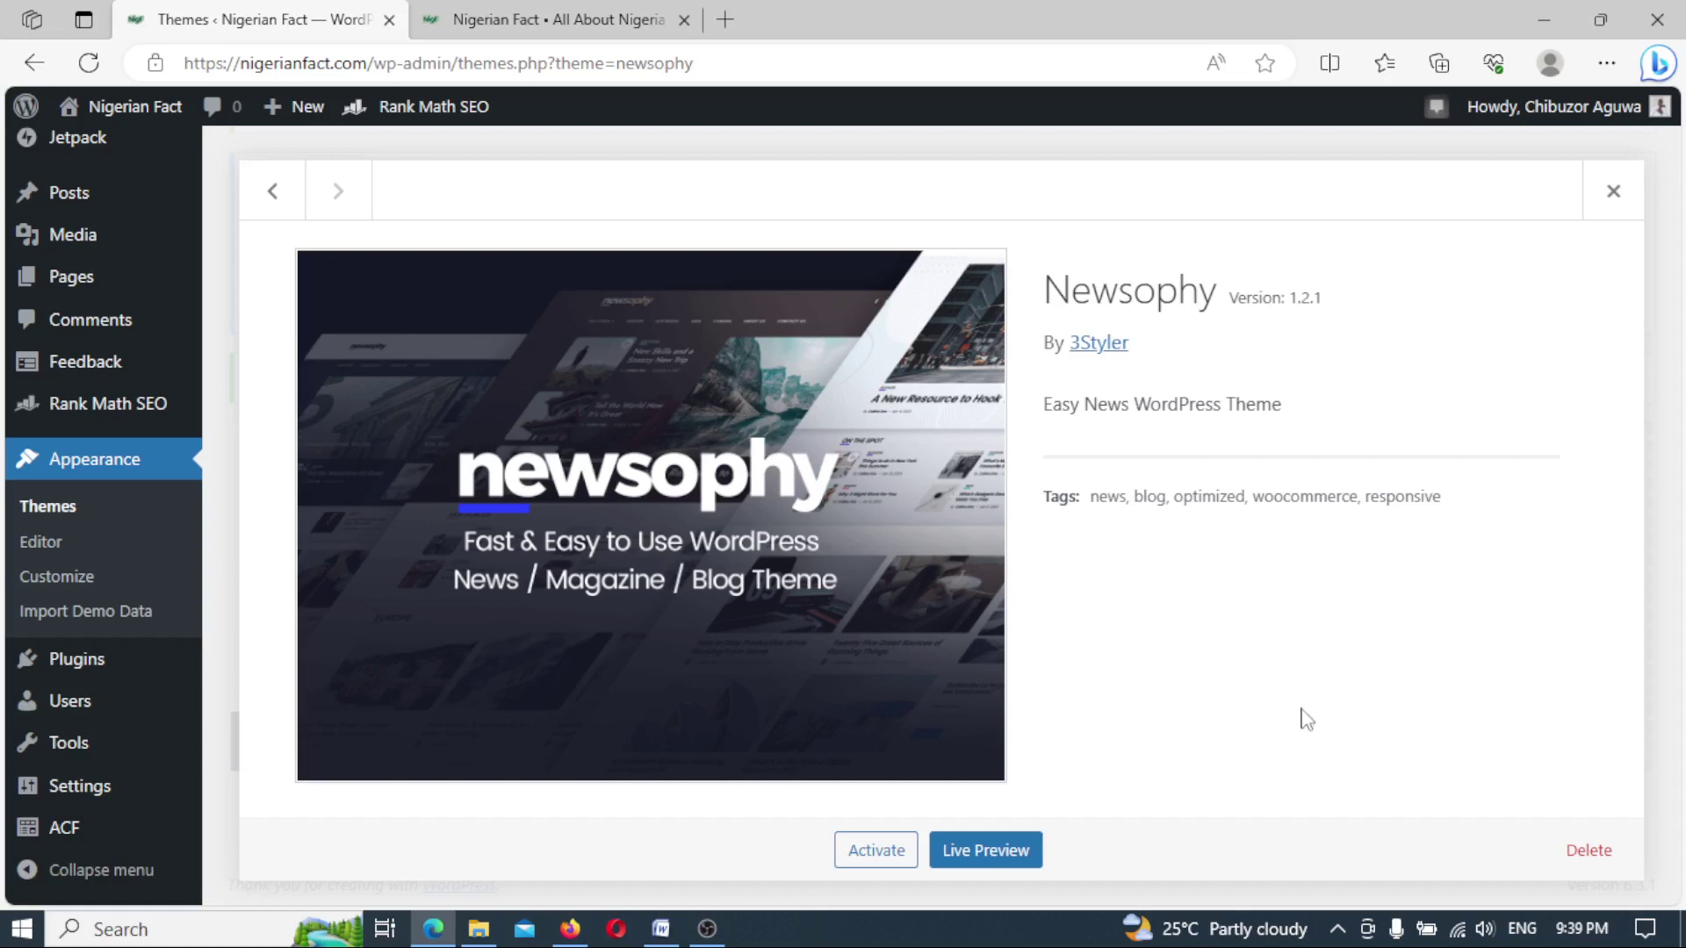
{"action": "left_click", "coordinate": [1601, 862]}
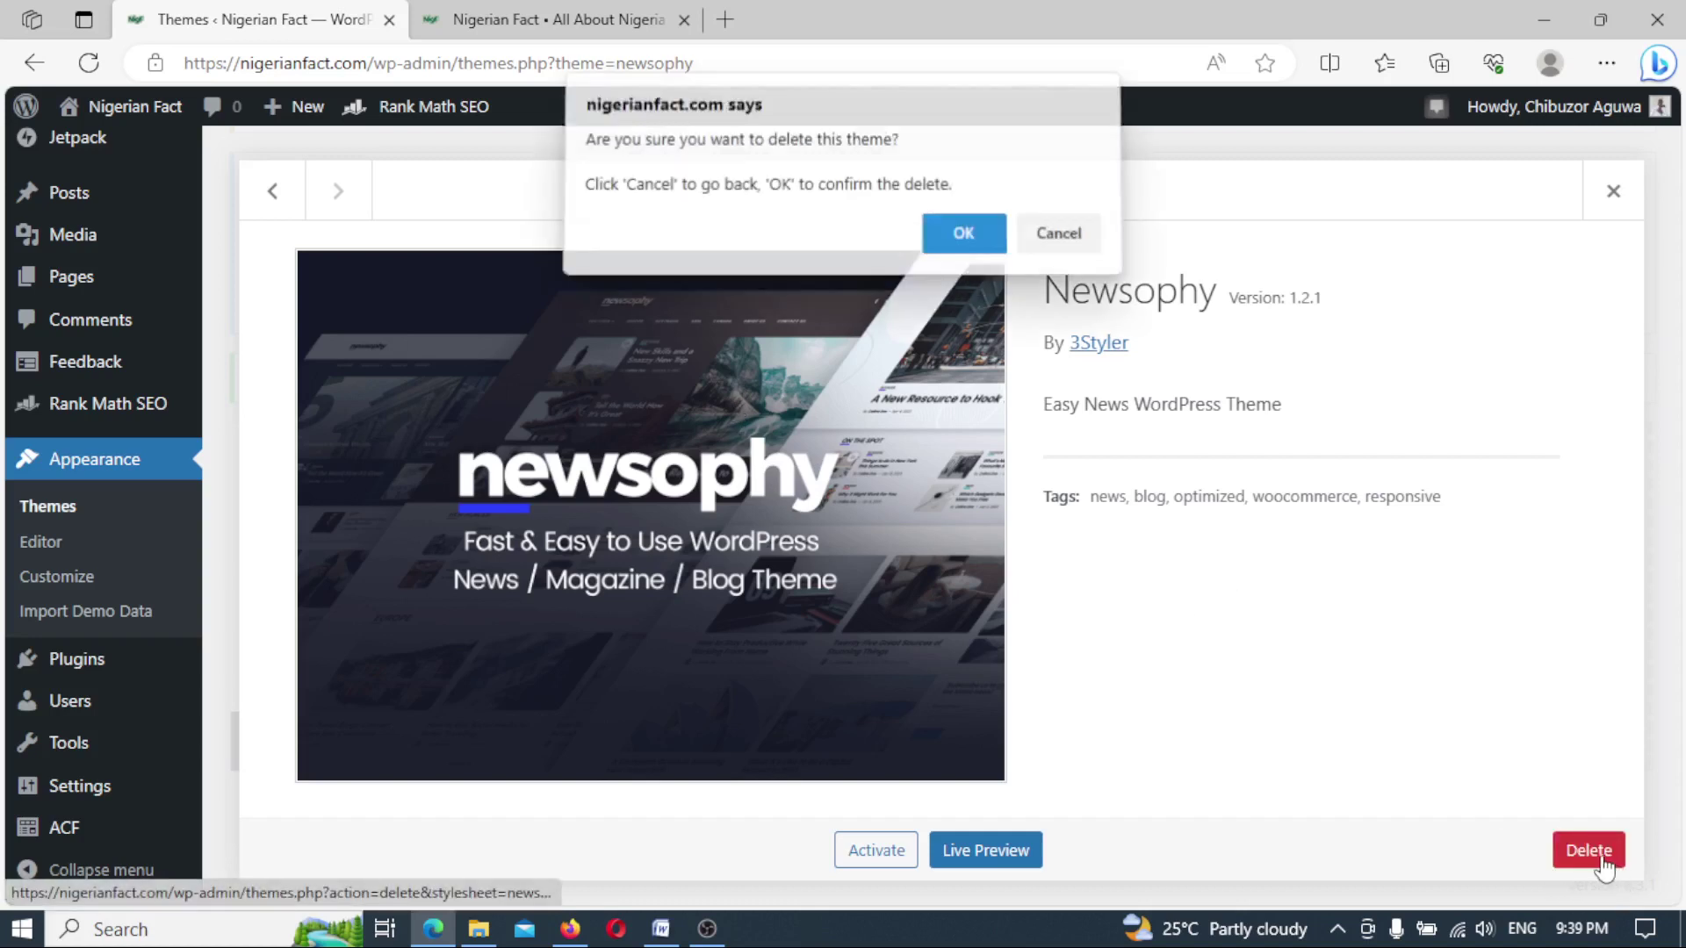
{"action": "left_click", "coordinate": [962, 246]}
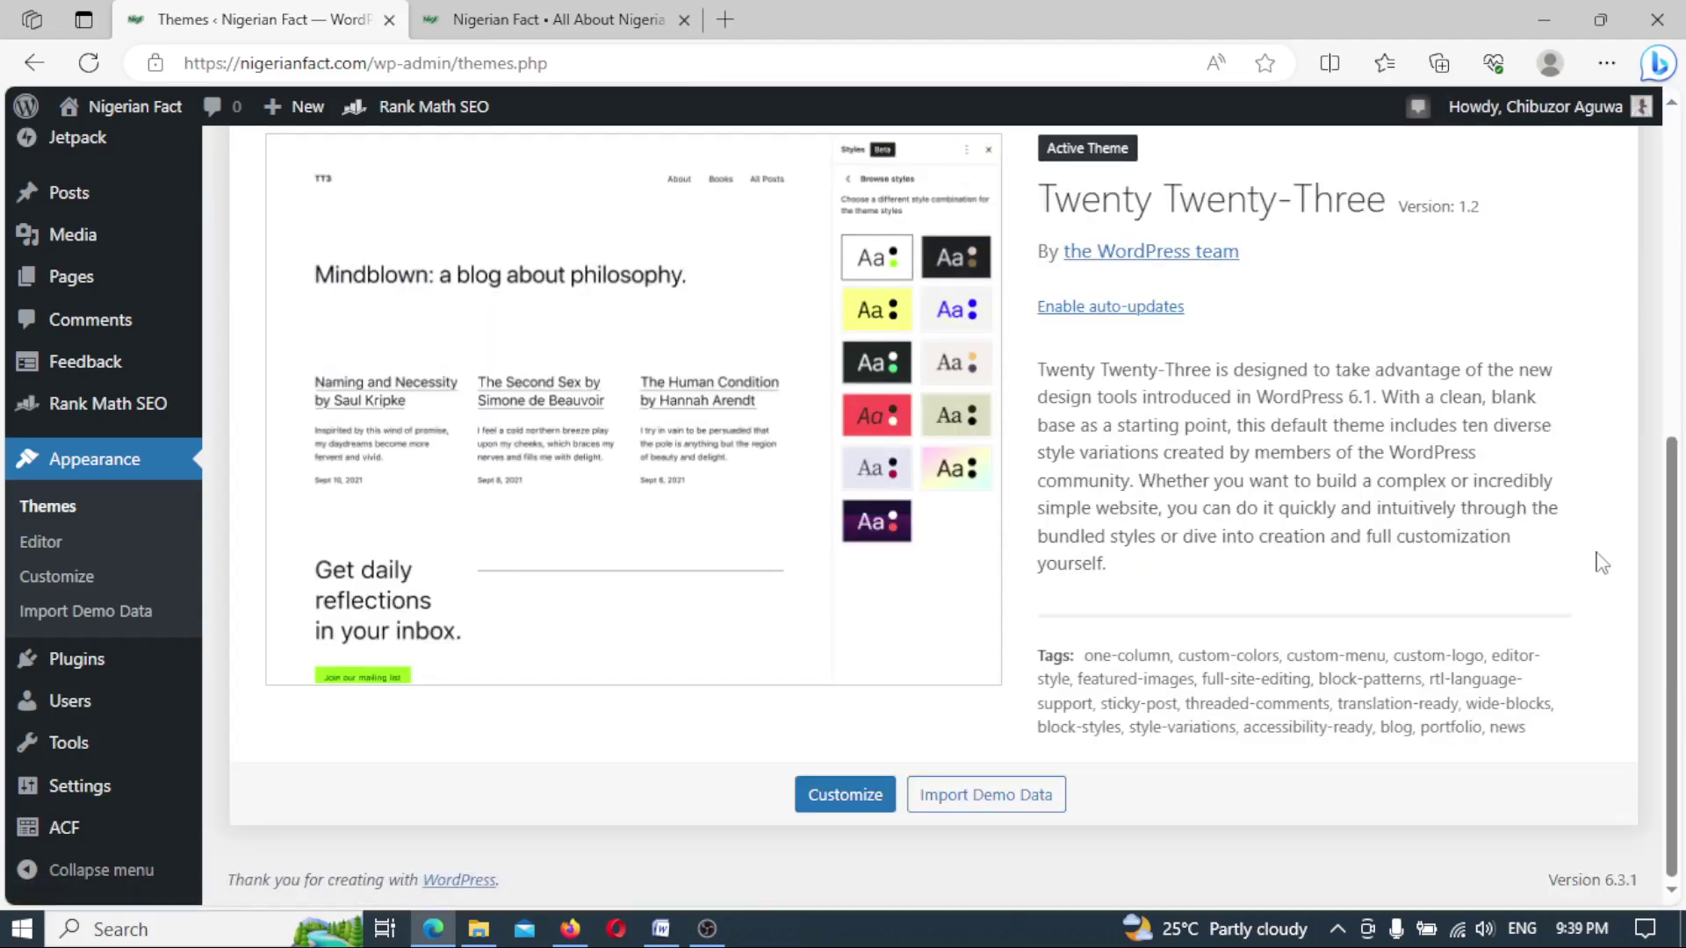
{"action": "left_click_drag", "start_coordinate": [1668, 612], "coordinate": [1647, 336]}
{"action": "triple_click", "coordinate": [1620, 425]}
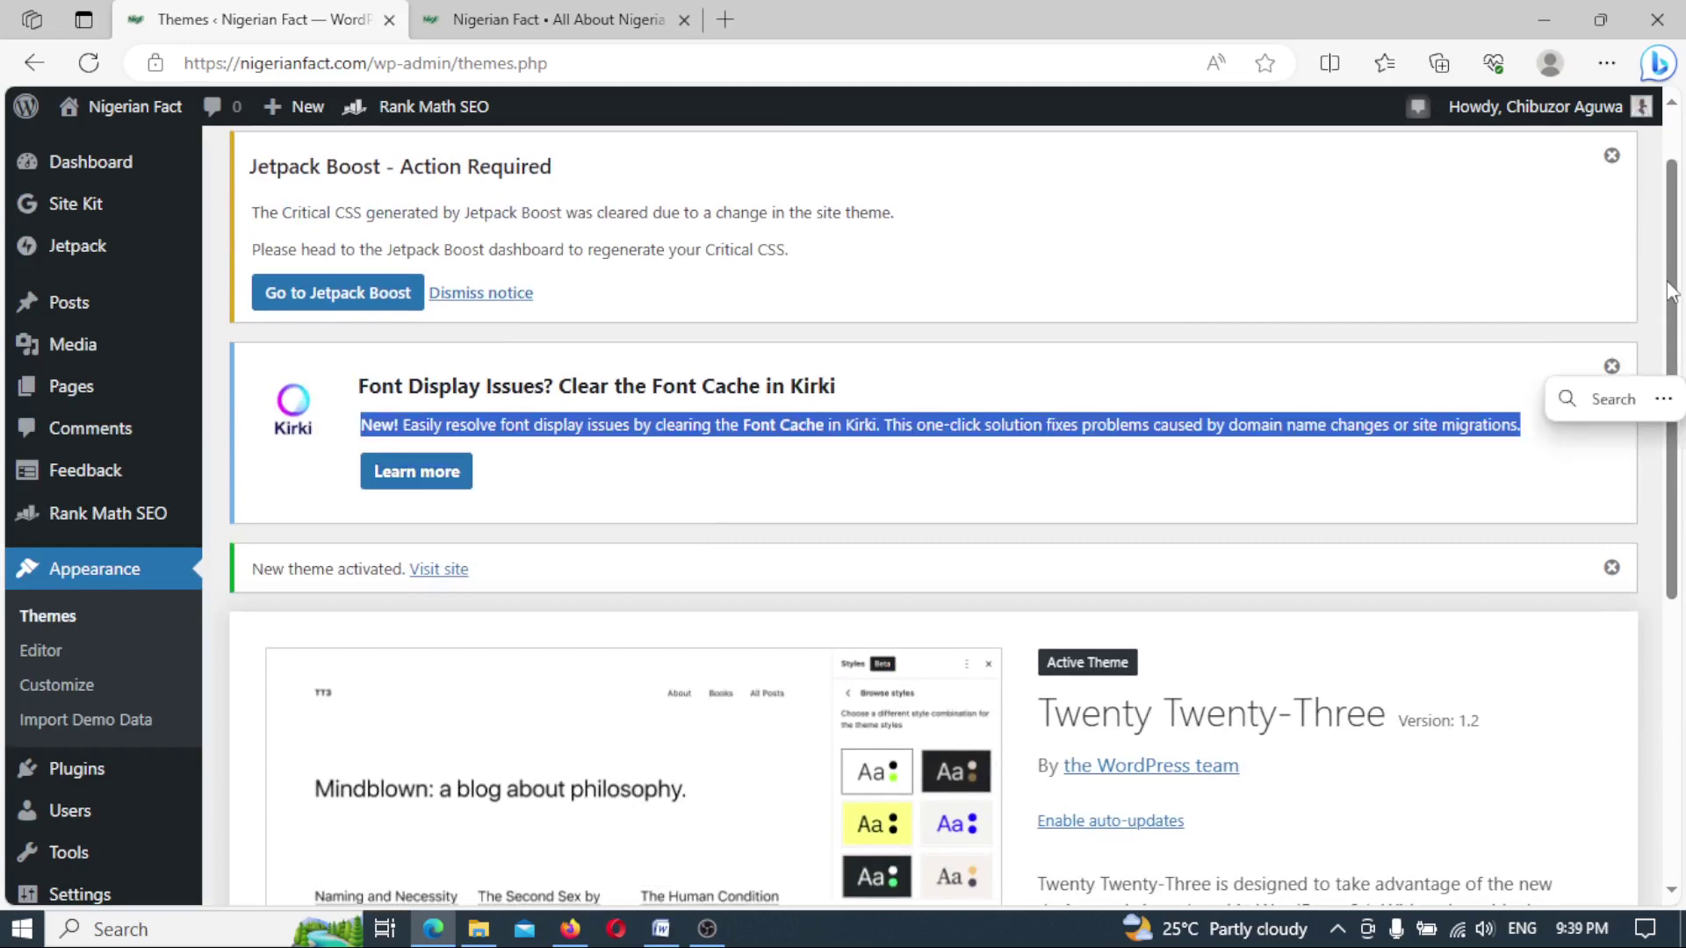
{"action": "left_click_drag", "start_coordinate": [1671, 285], "coordinate": [1668, 237]}
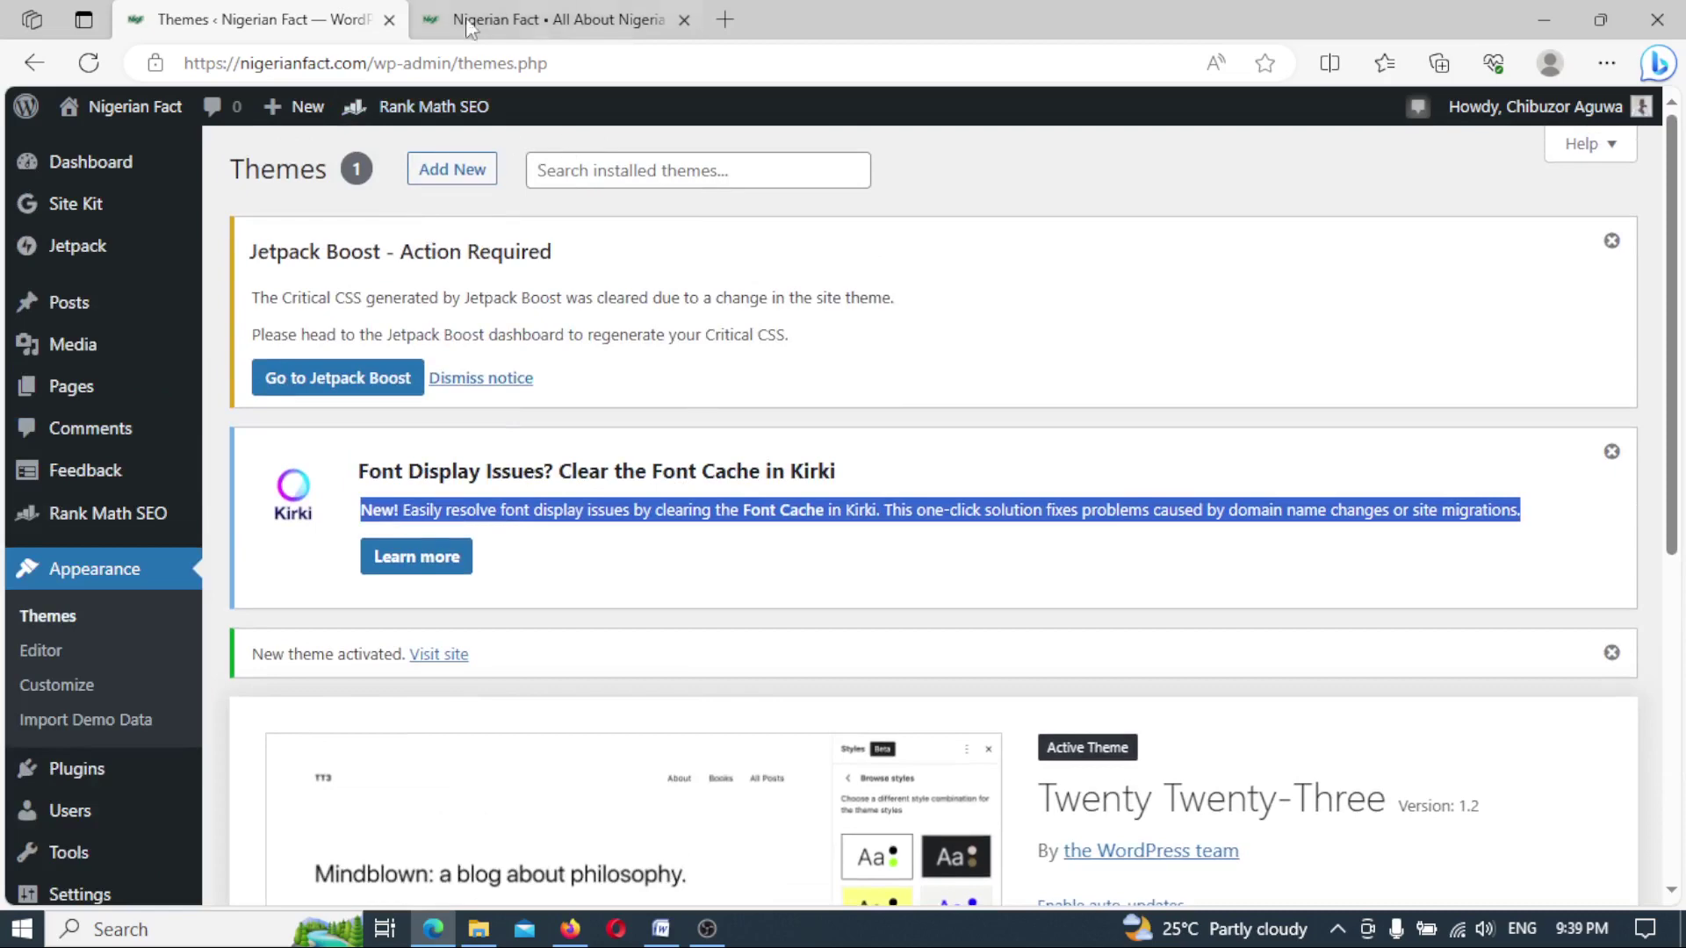
Open the Add New › Upload Theme form in WordPress.
{"action": "left_click", "coordinate": [434, 924]}
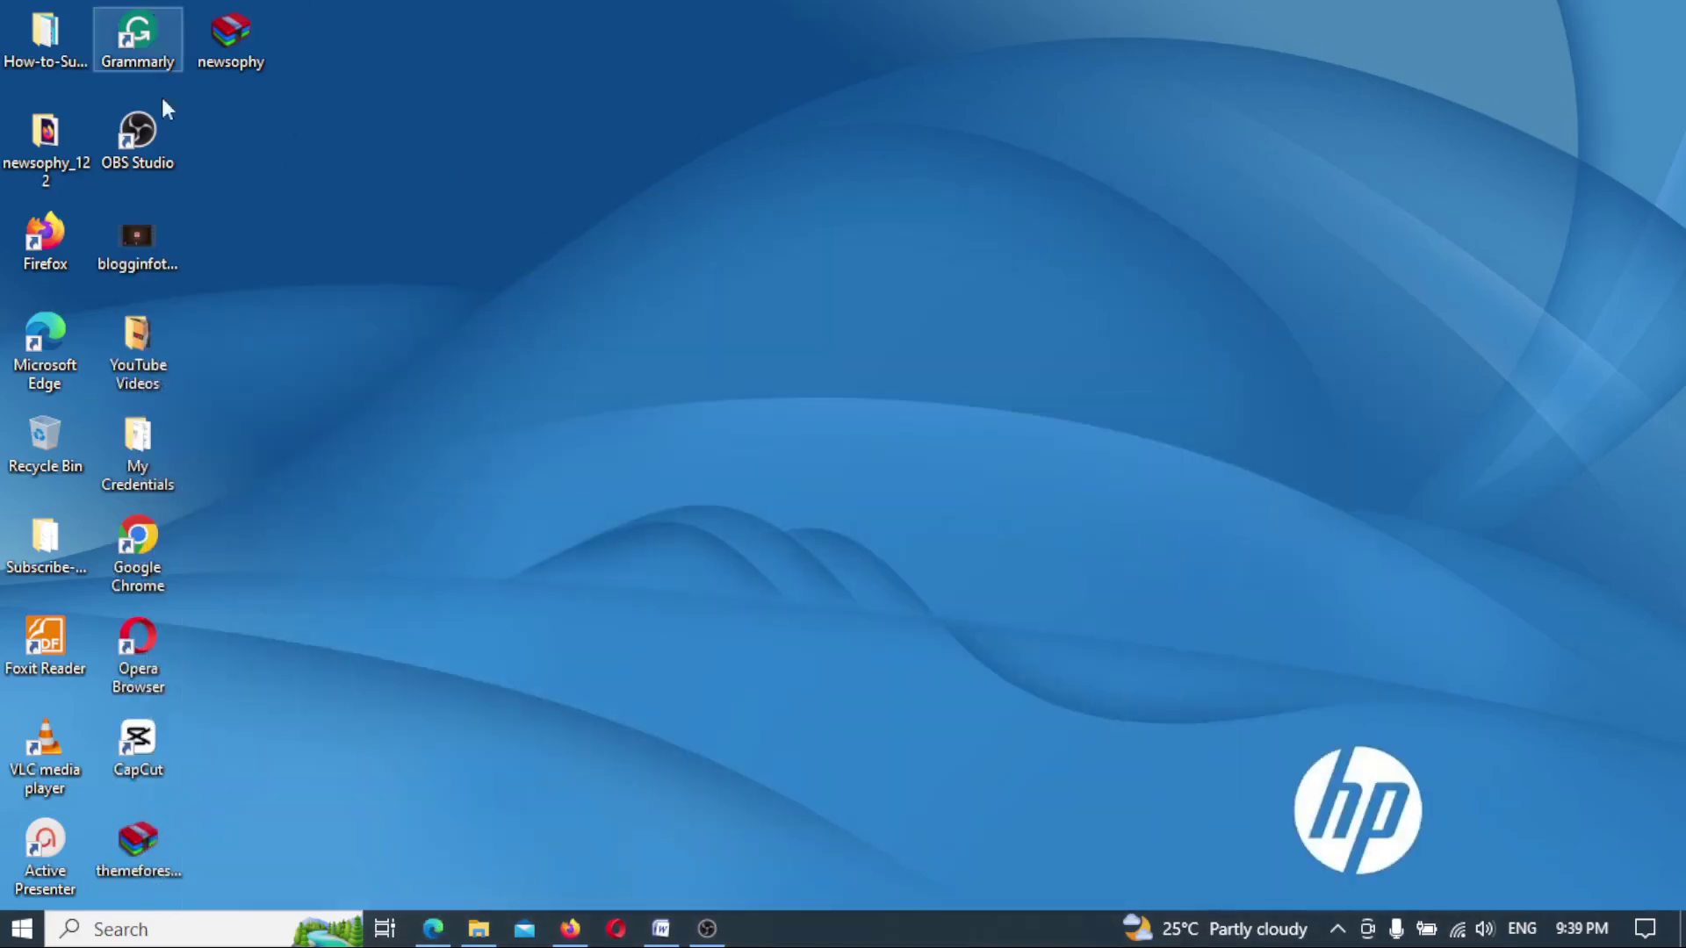
{"action": "left_click", "coordinate": [434, 929]}
{"action": "left_click", "coordinate": [456, 172]}
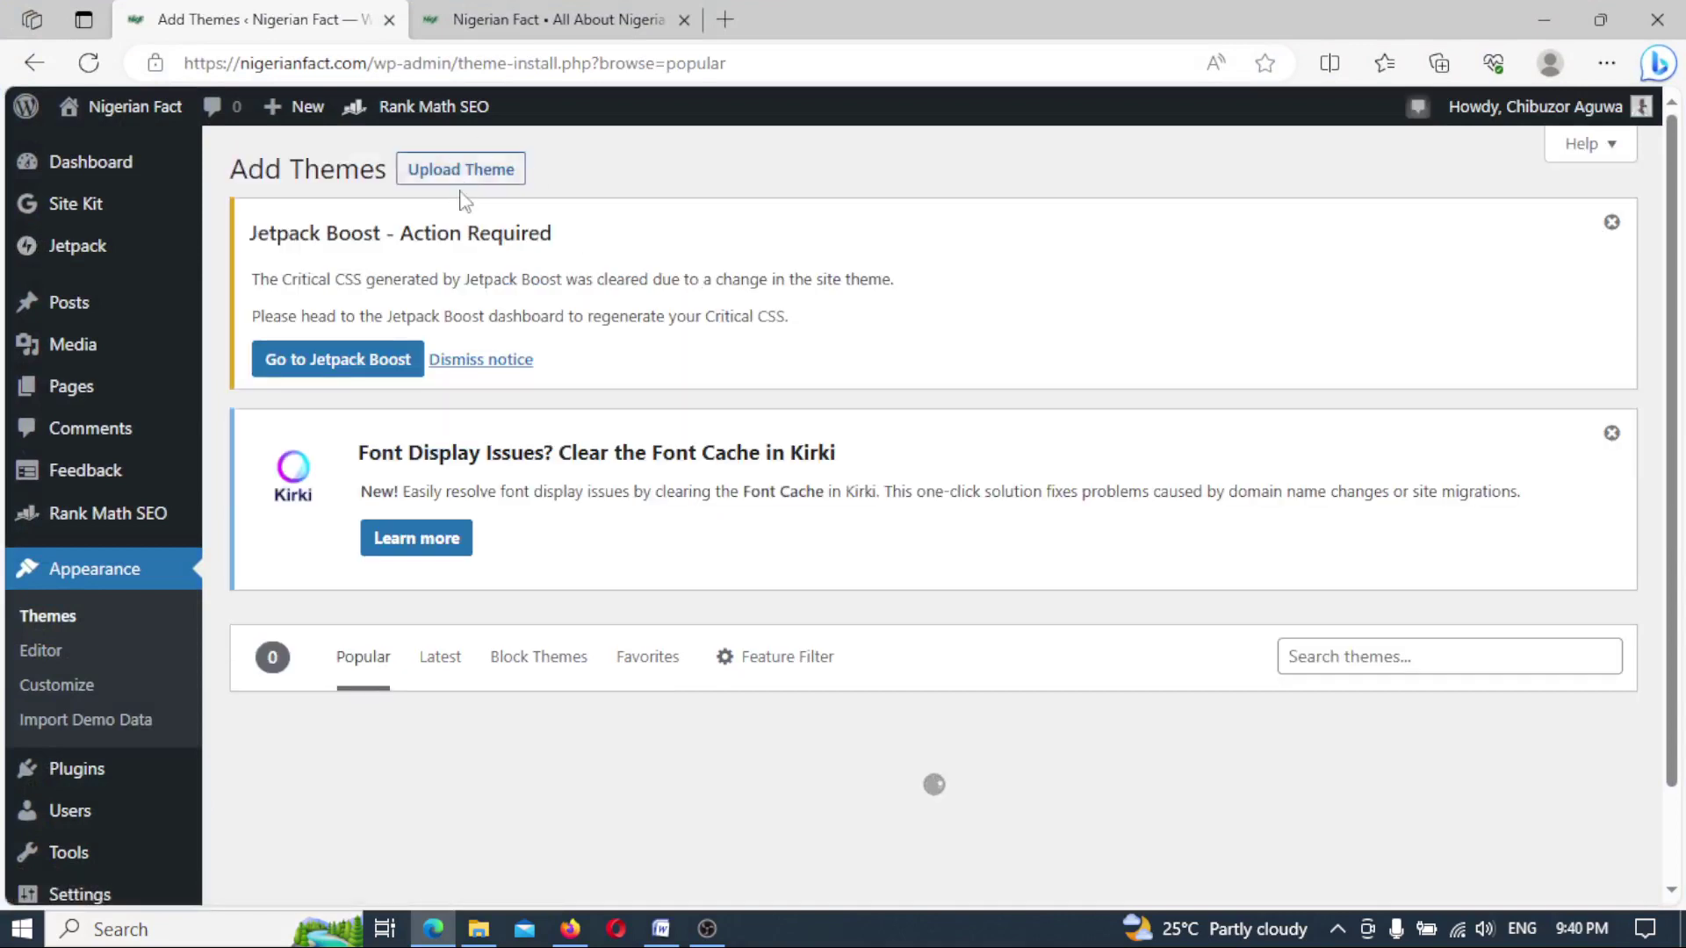
{"action": "left_click", "coordinate": [474, 172]}
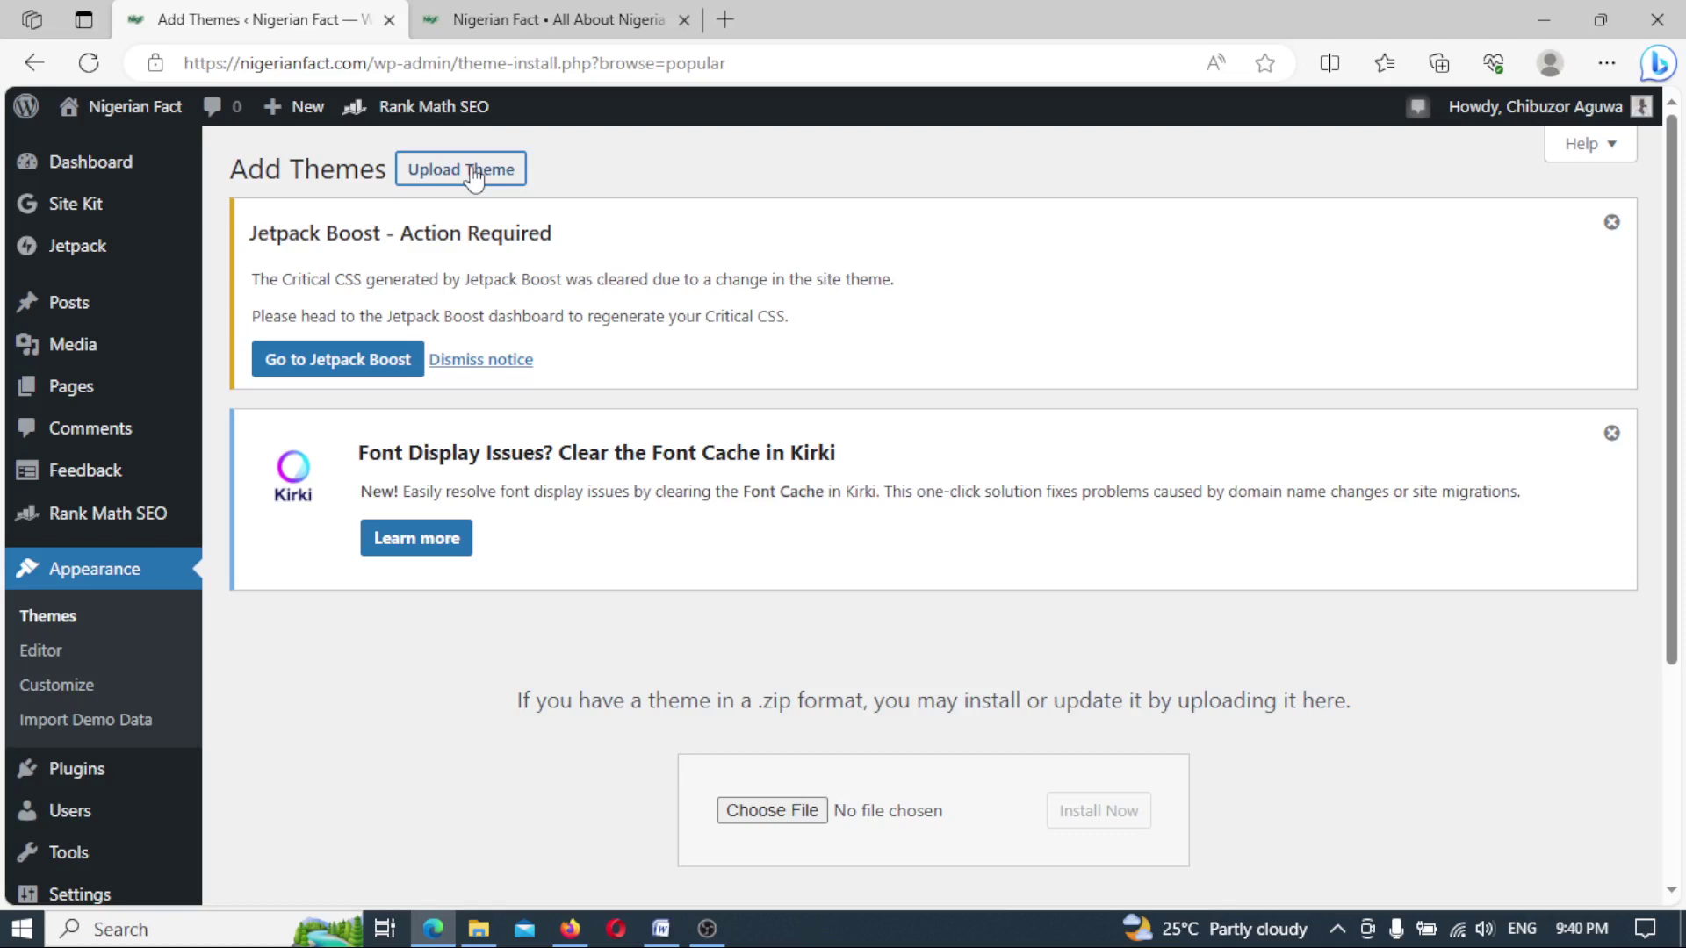
Choose newsophy.zip from the Desktop as the theme file to upload.
{"action": "left_click", "coordinate": [774, 815]}
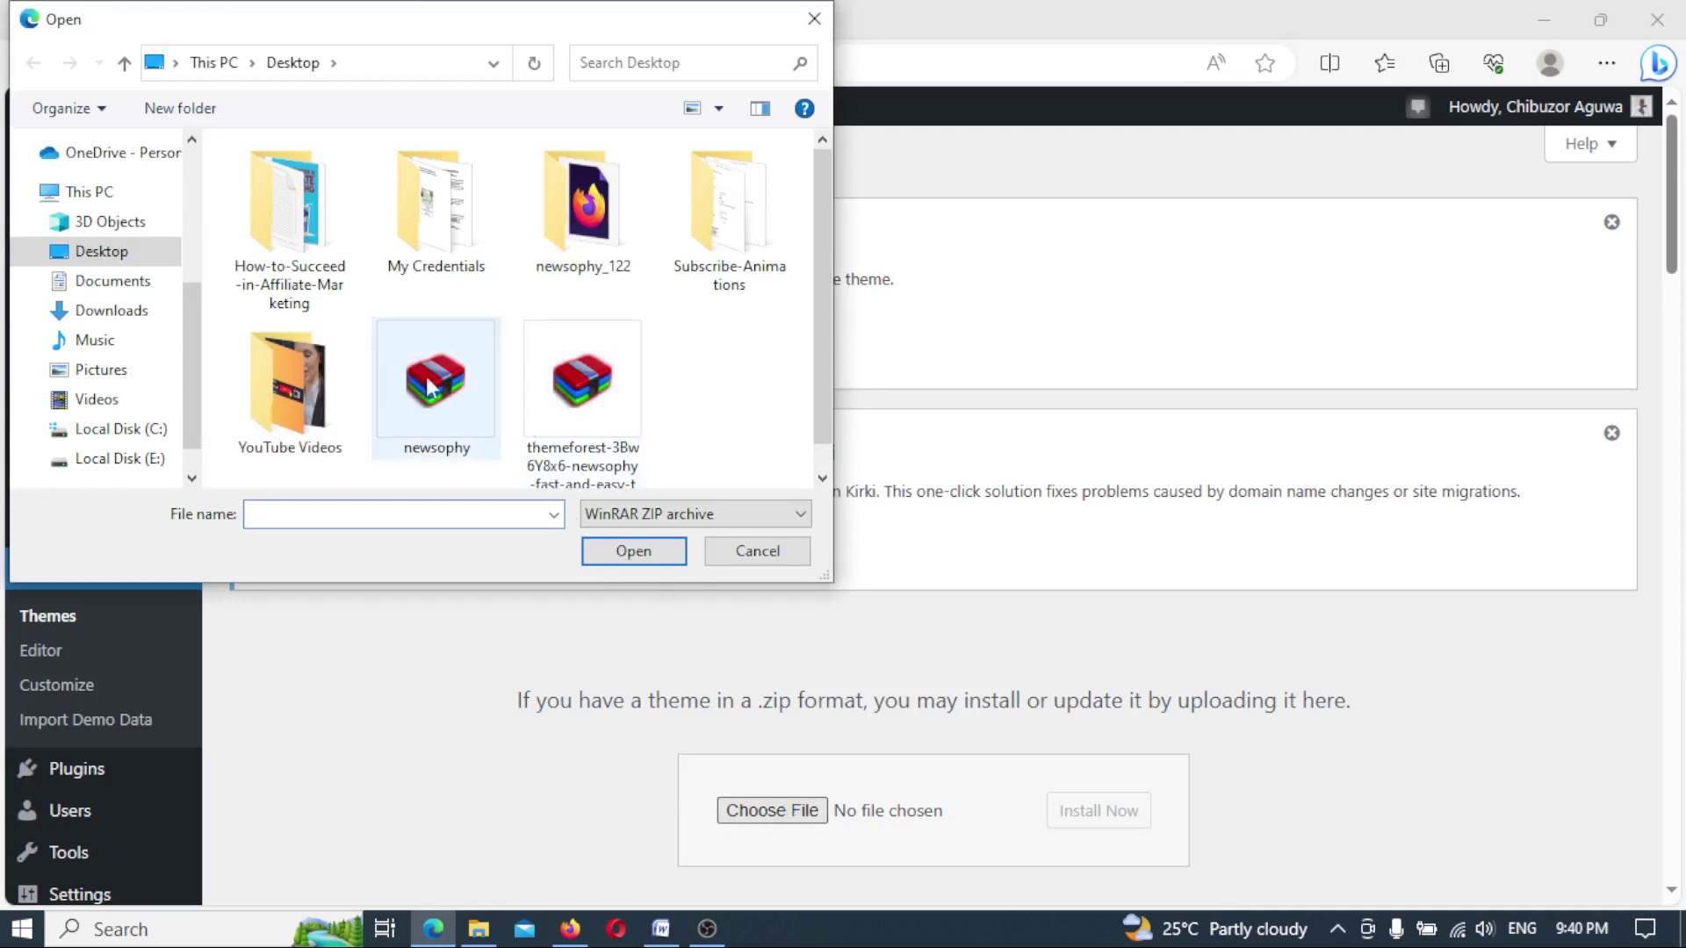
{"action": "left_click", "coordinate": [436, 400]}
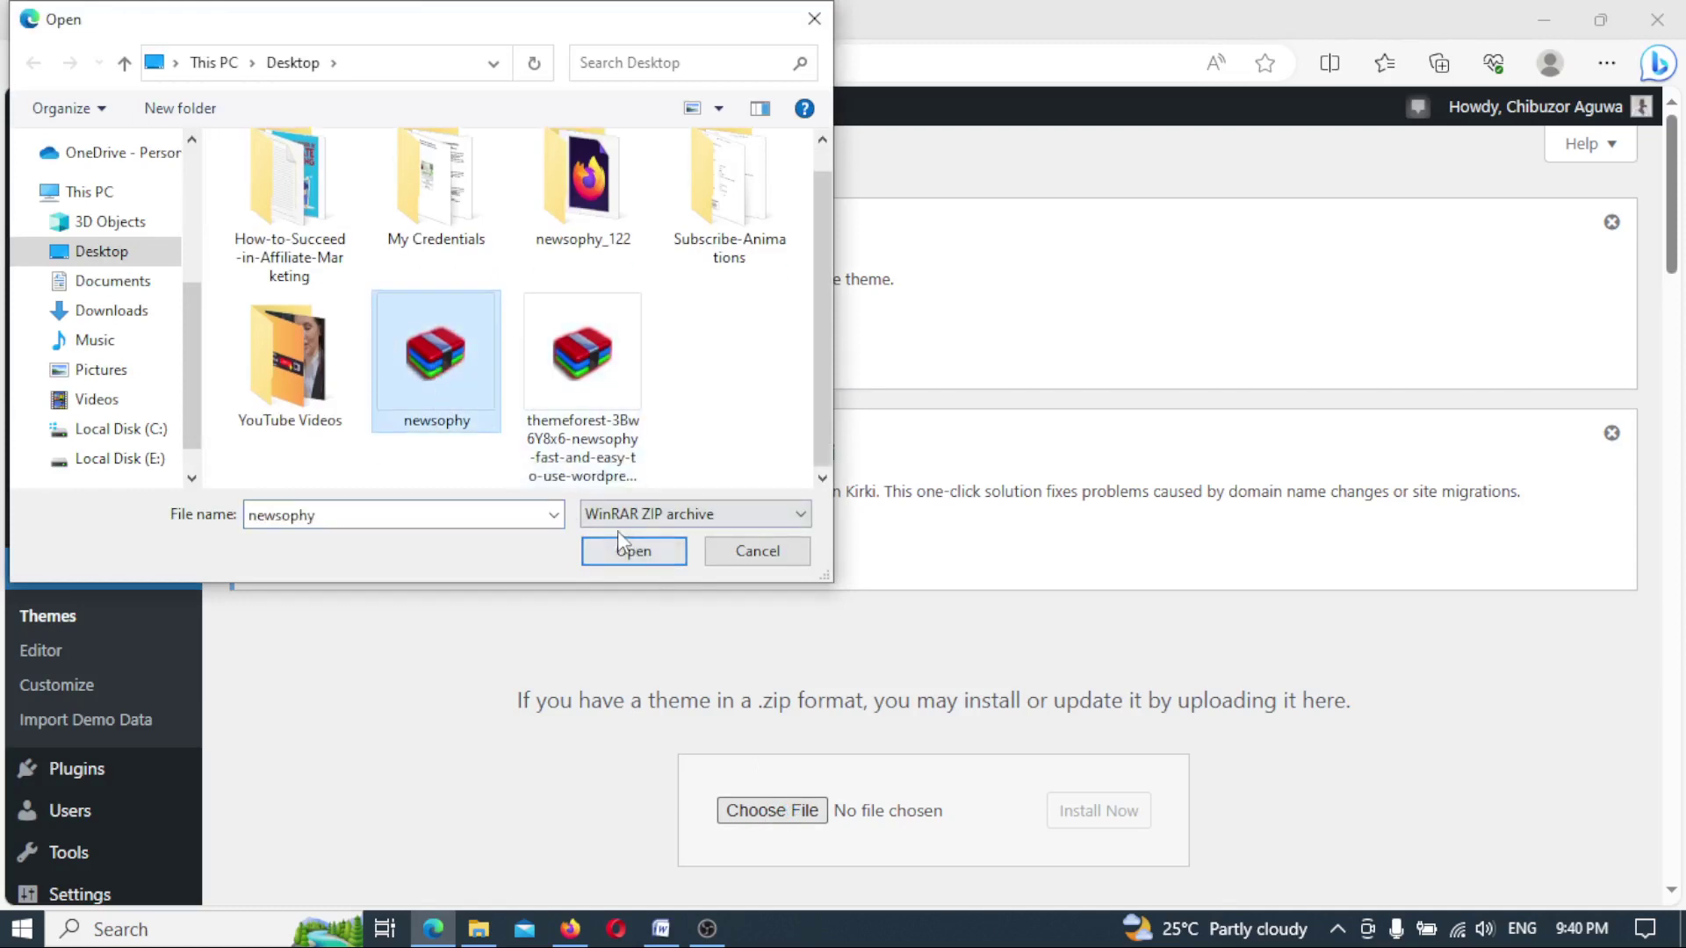
{"action": "left_click", "coordinate": [633, 551]}
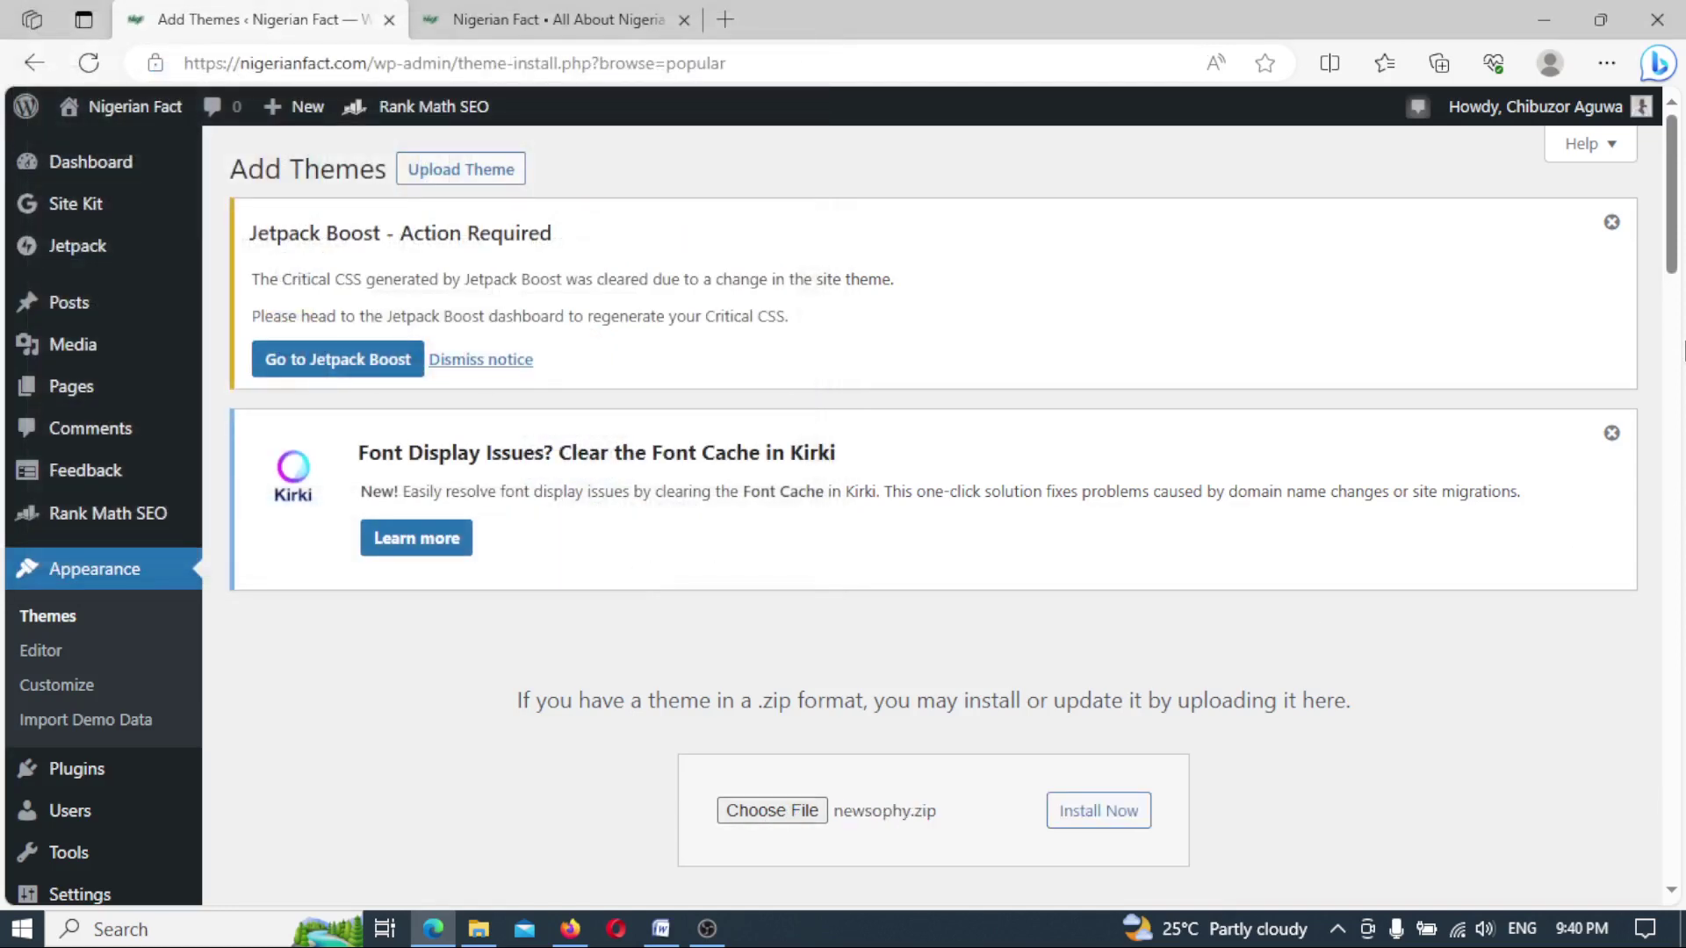
{"action": "left_click_drag", "start_coordinate": [1671, 226], "coordinate": [1680, 316]}
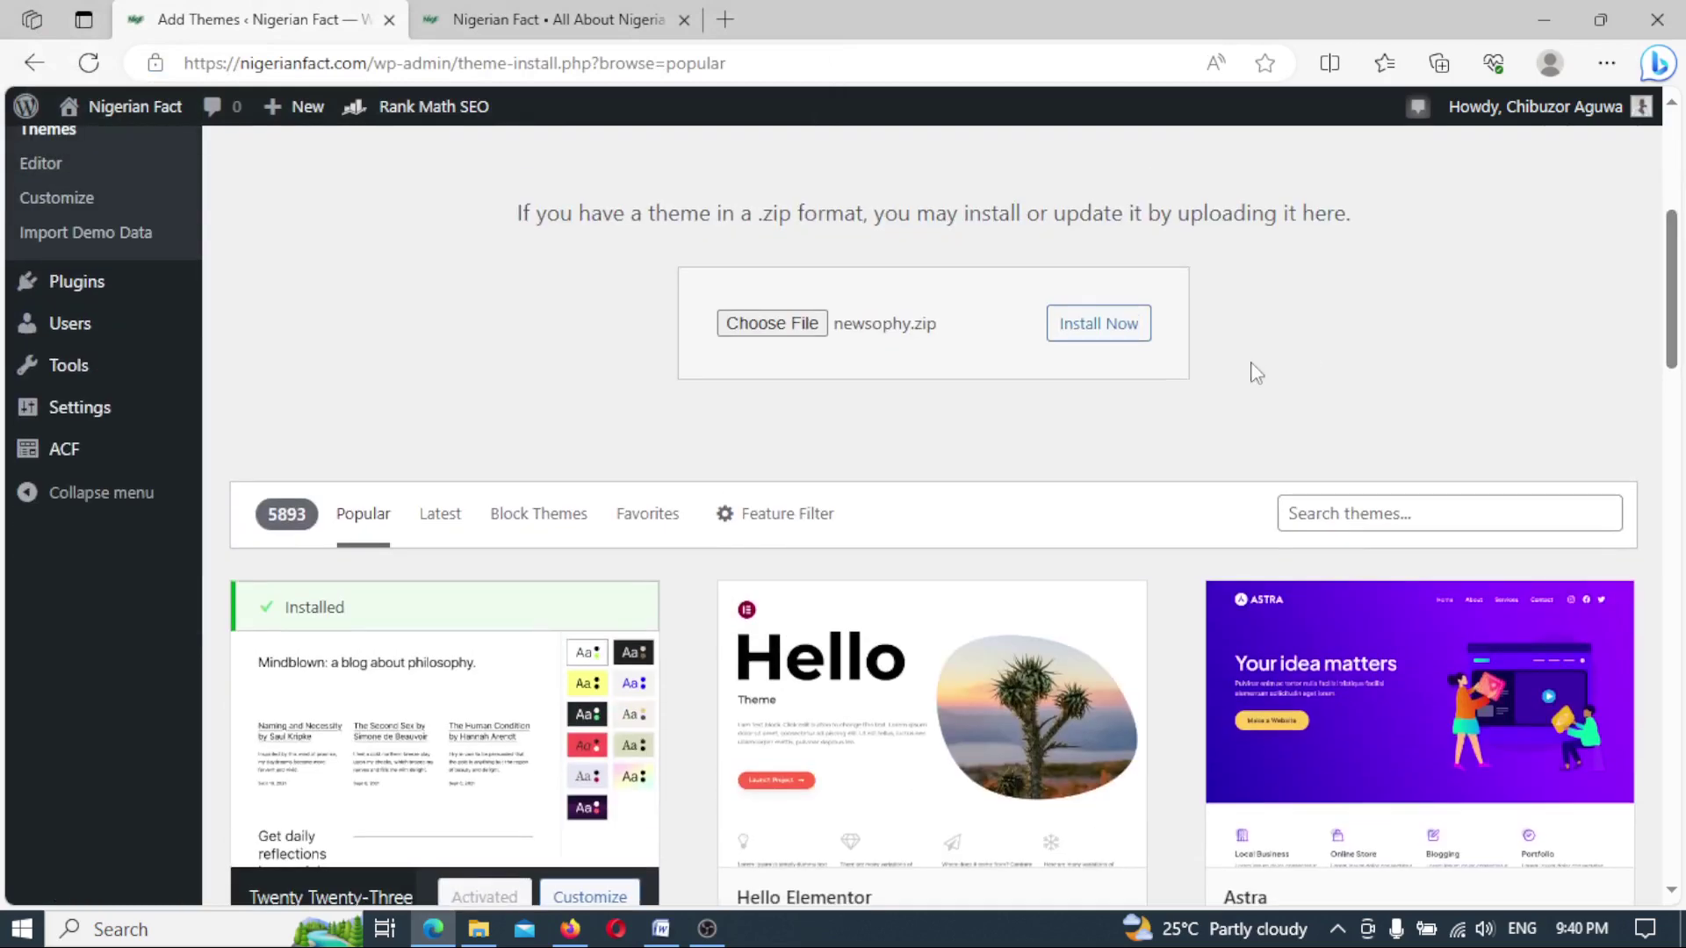
Install the Newsophy theme from newsophy.zip and activate it.
{"action": "left_click", "coordinate": [1114, 330]}
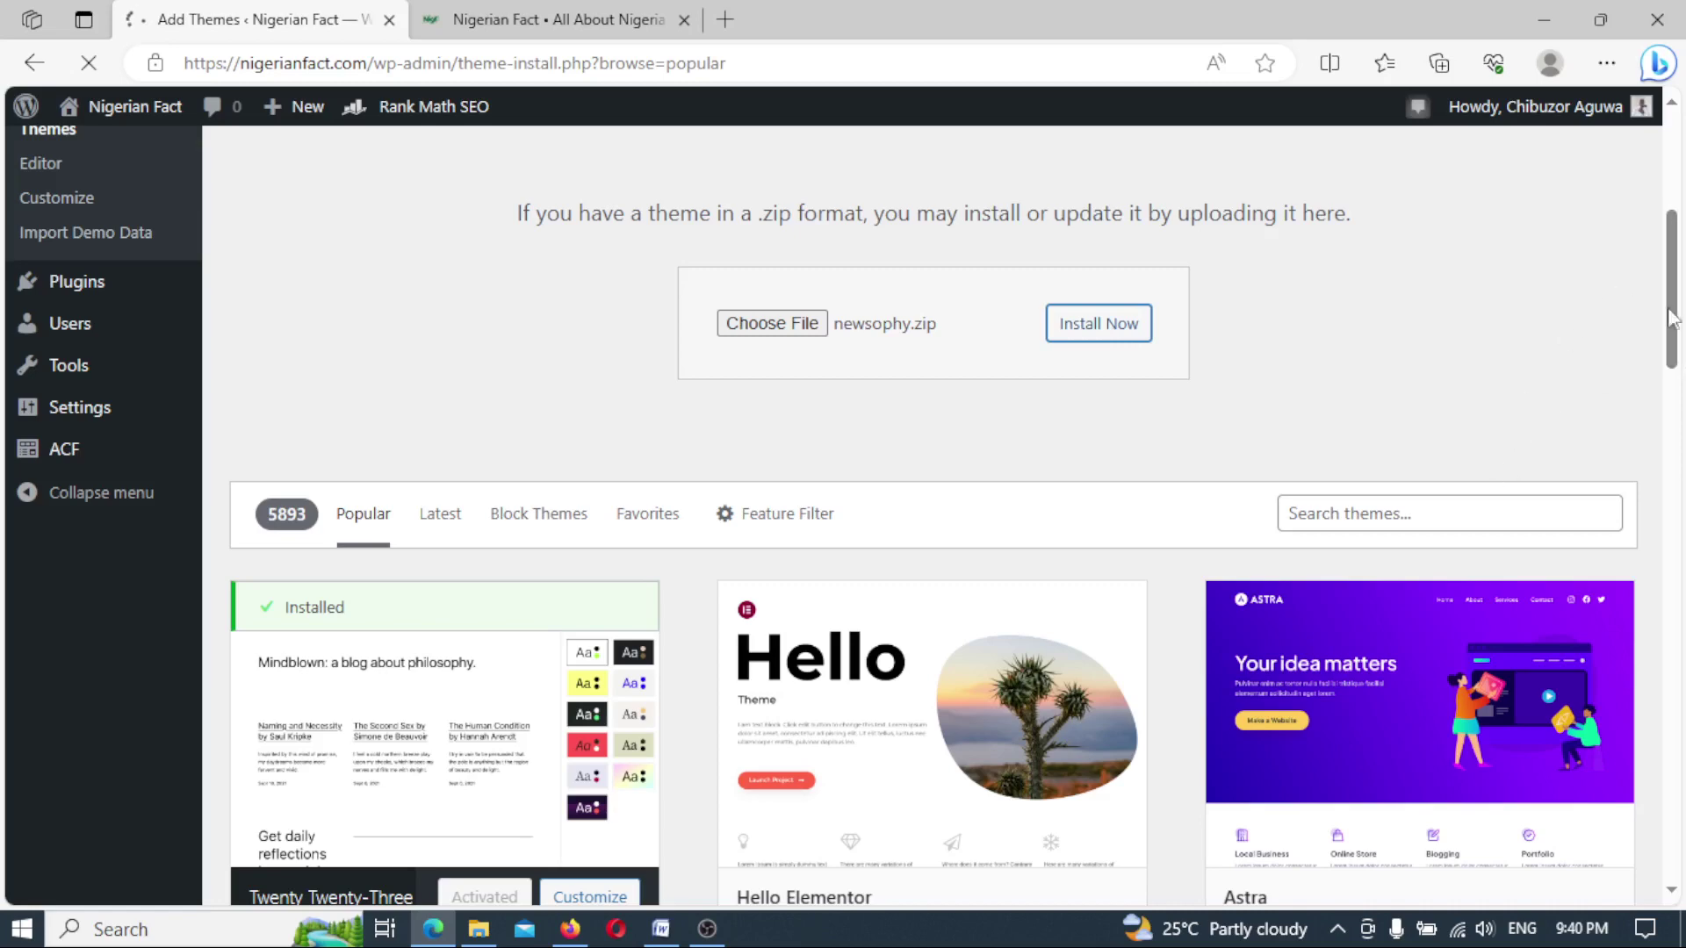
{"action": "scroll", "coordinate": [1681, 332], "scroll_direction": "up", "scroll_amount": 5}
{"action": "scroll", "coordinate": [1682, 286], "scroll_direction": "down", "scroll_amount": 3}
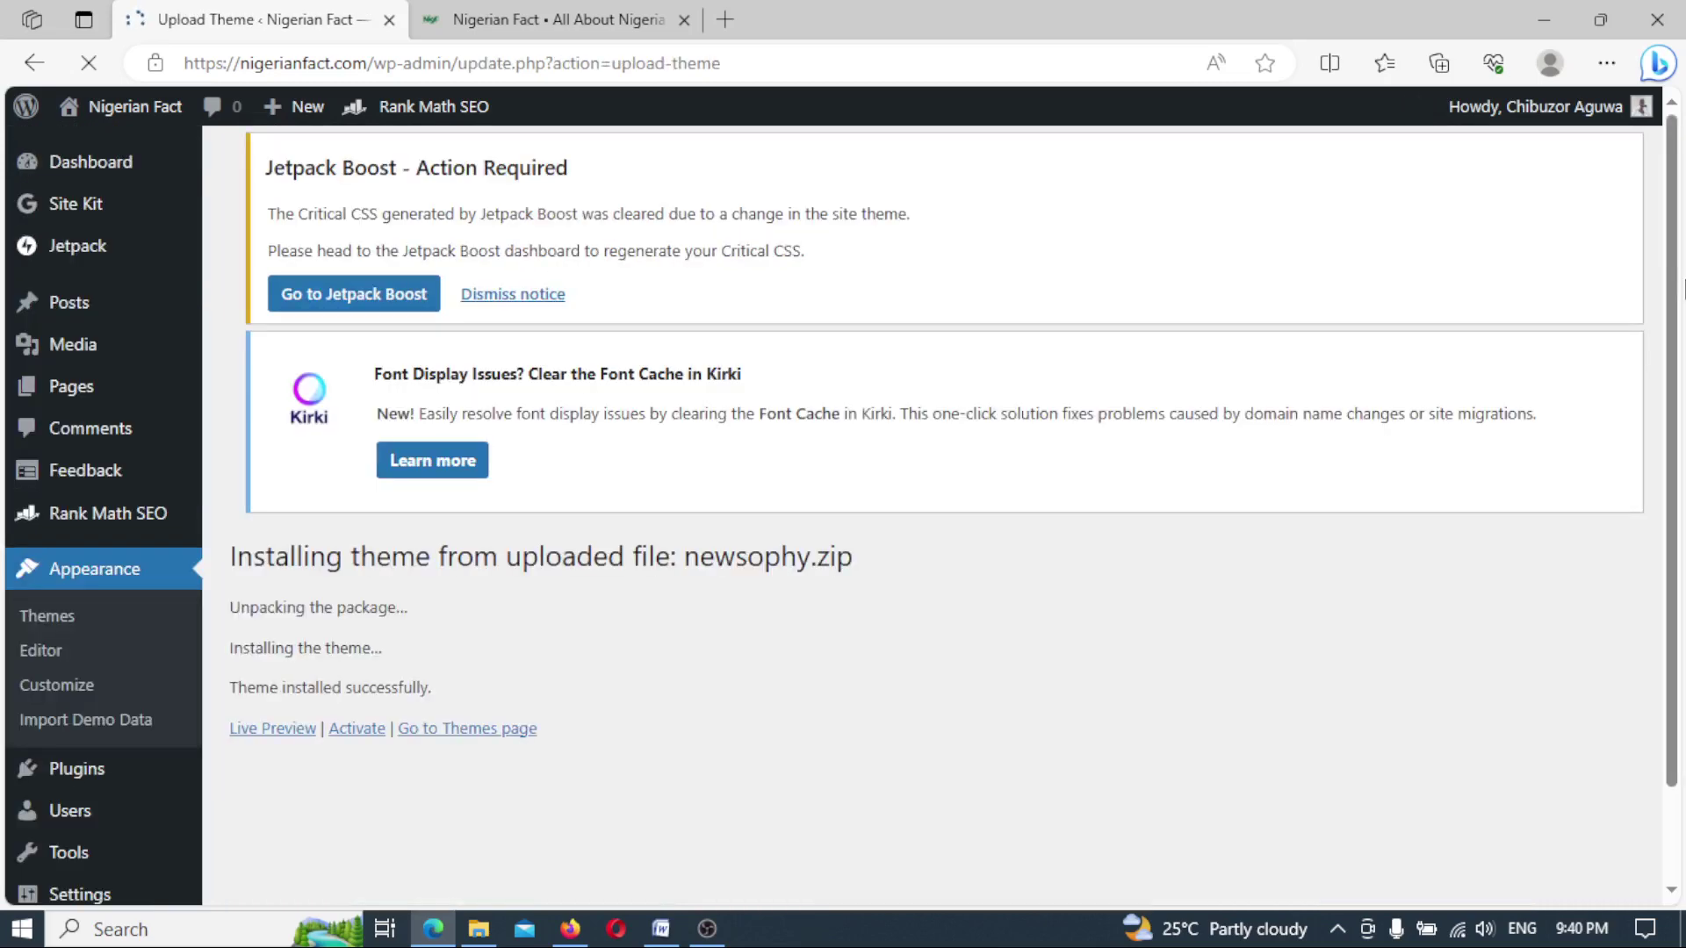
{"action": "scroll", "coordinate": [1682, 483], "scroll_direction": "down", "scroll_amount": 1}
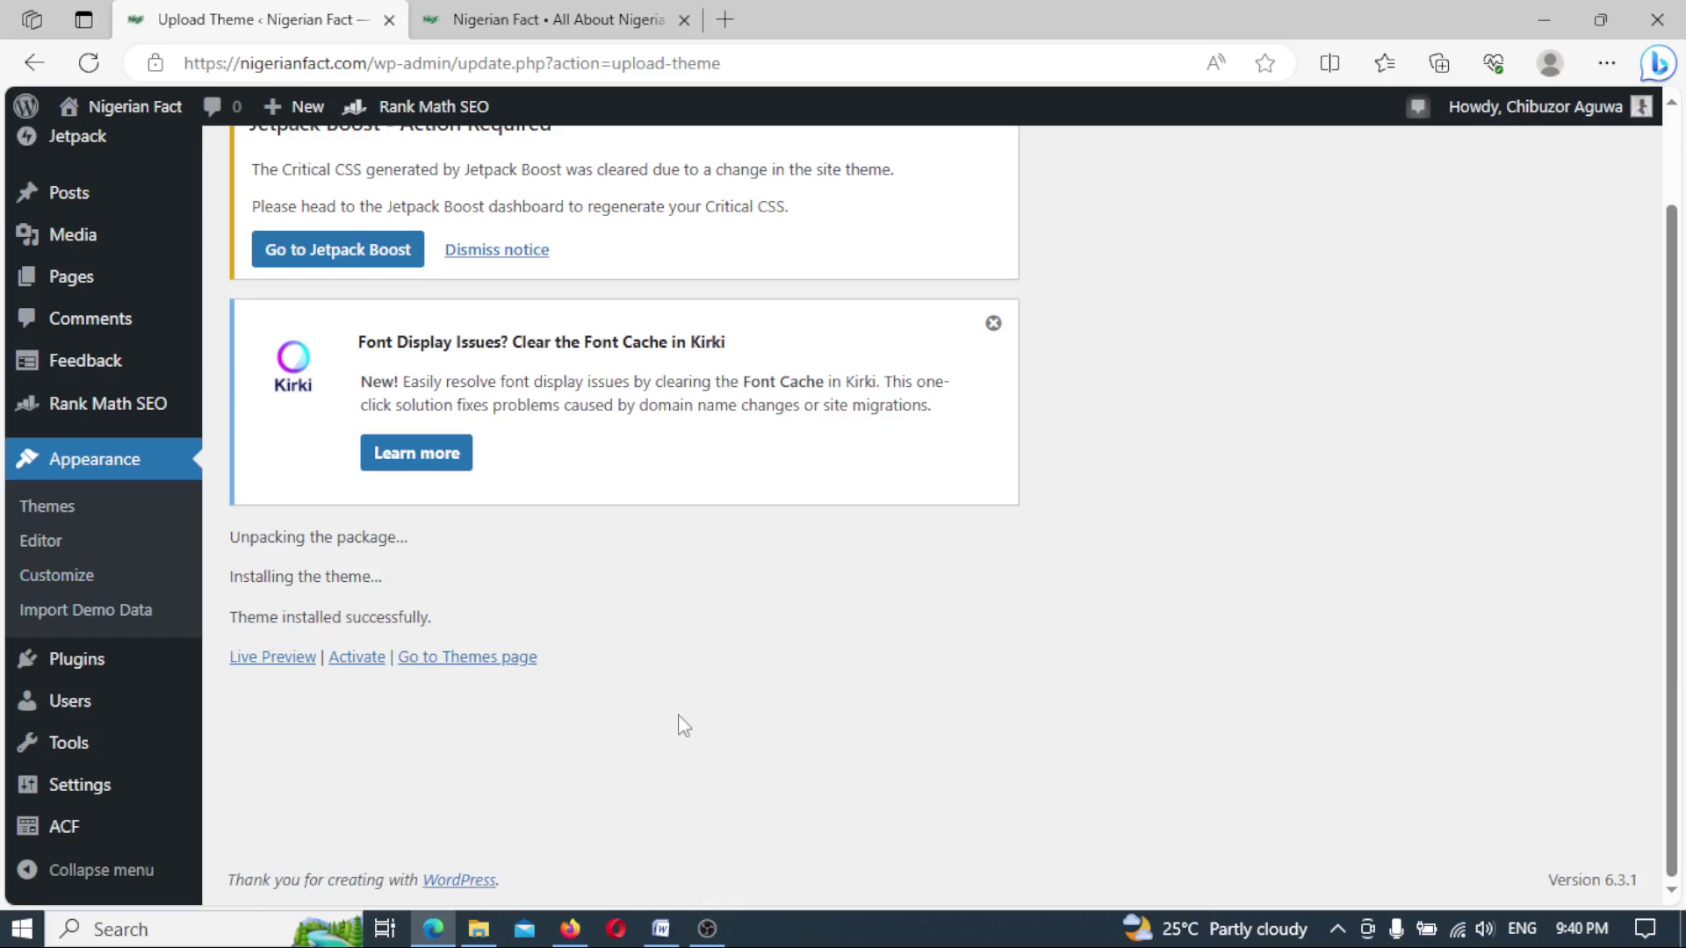
{"action": "left_click", "coordinate": [360, 665]}
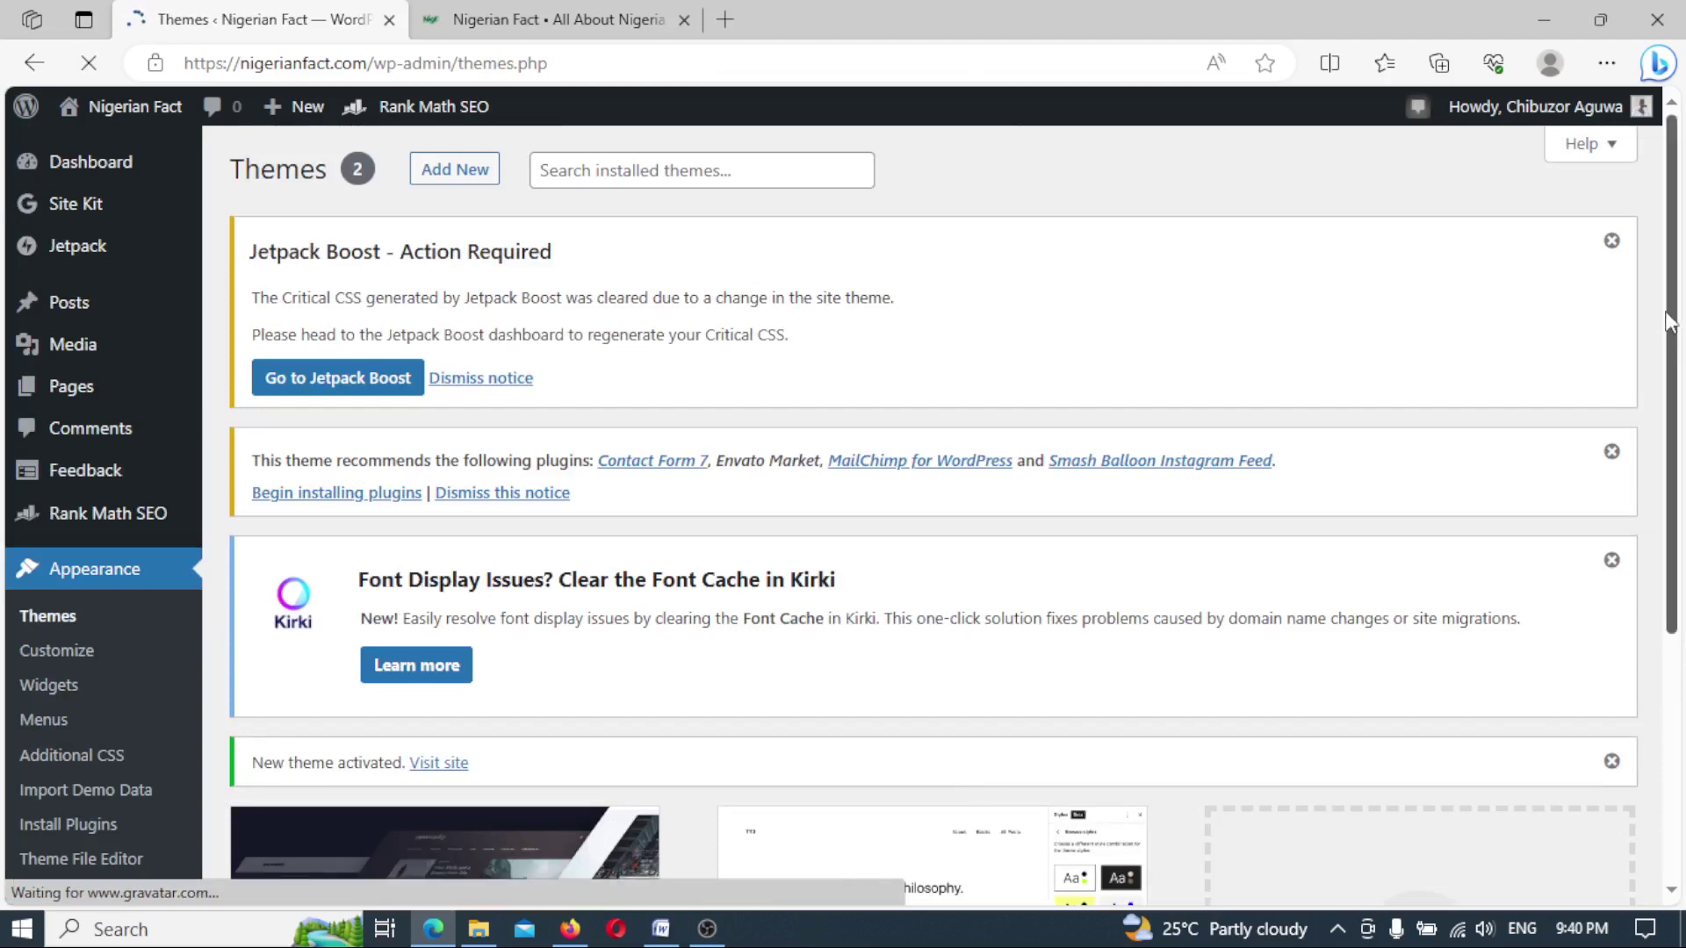
View the Newsophy theme details showing active version 1.2.2, then bring up the Visit Site link options.
{"action": "scroll", "coordinate": [1677, 598], "scroll_direction": "down", "scroll_amount": 5}
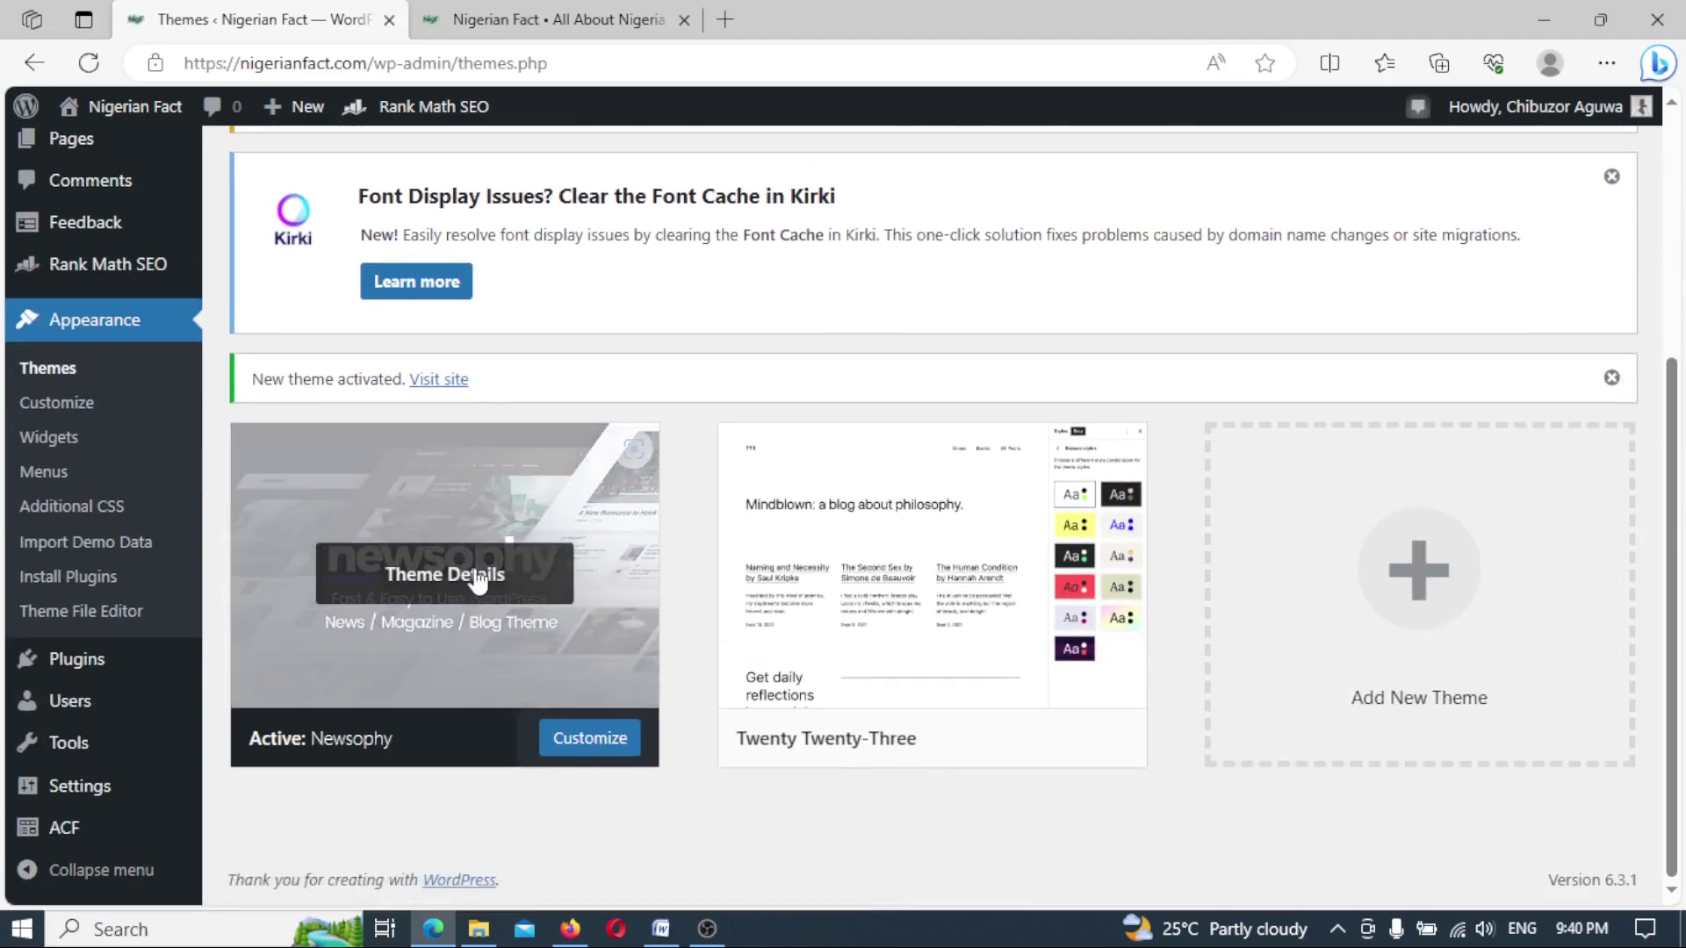
{"action": "left_click", "coordinate": [437, 597]}
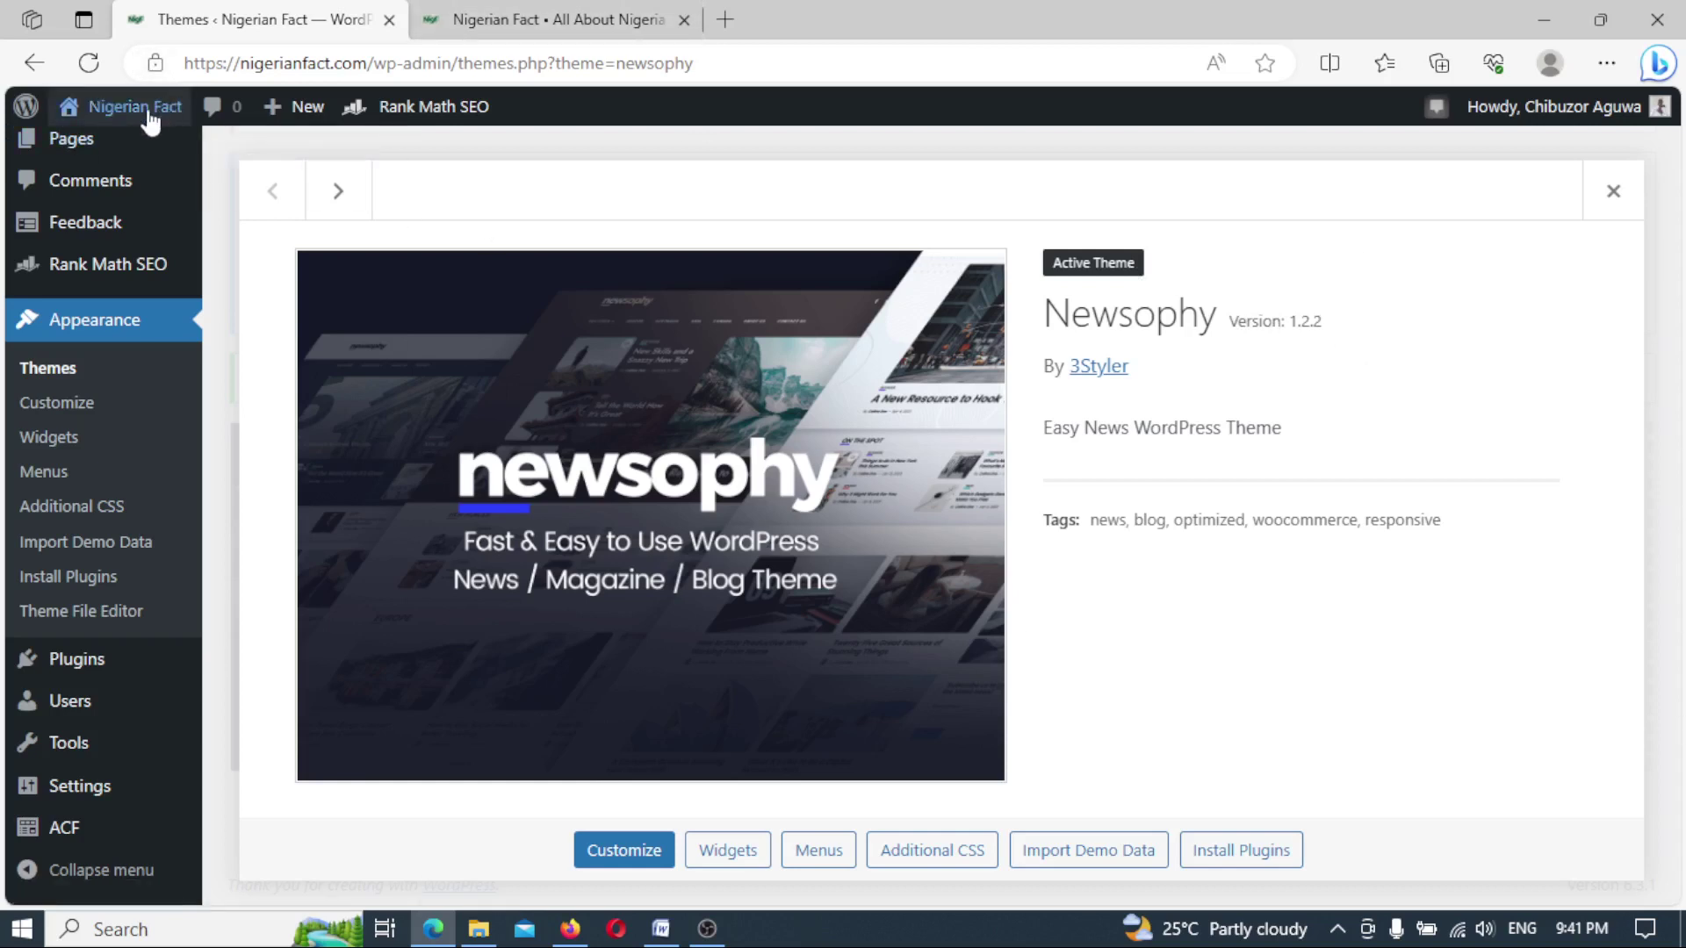
{"action": "right_click", "coordinate": [98, 155]}
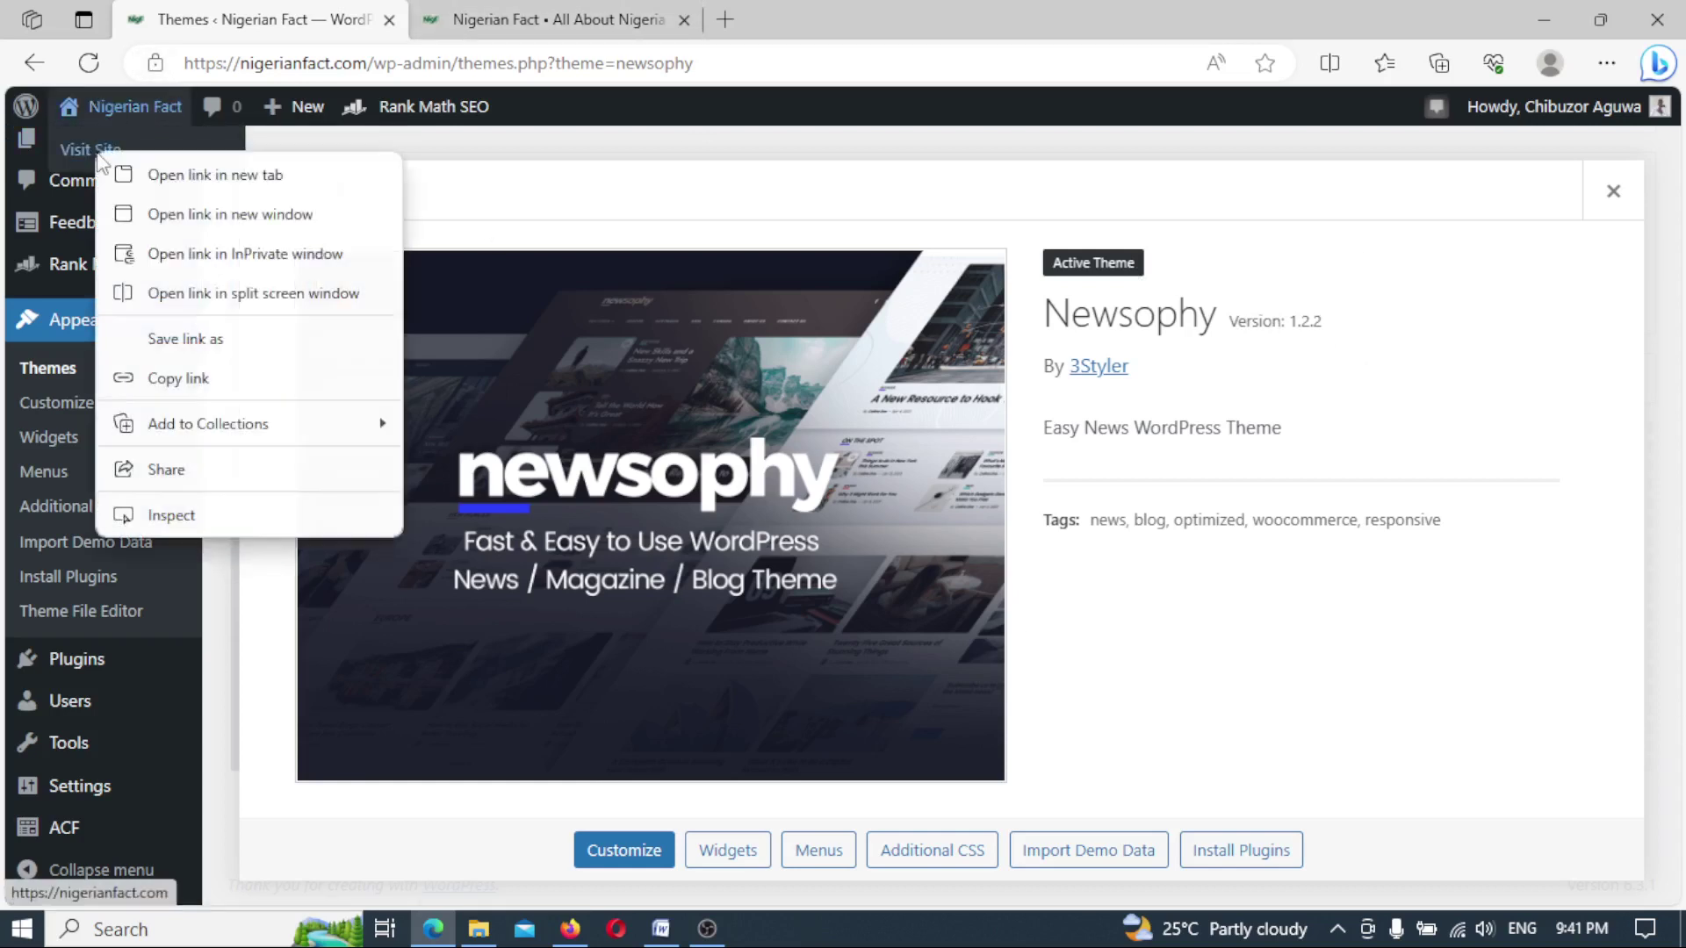
Open the live Nigerian Fact site in a new tab and scroll through its homepage.
{"action": "left_click", "coordinate": [179, 176]}
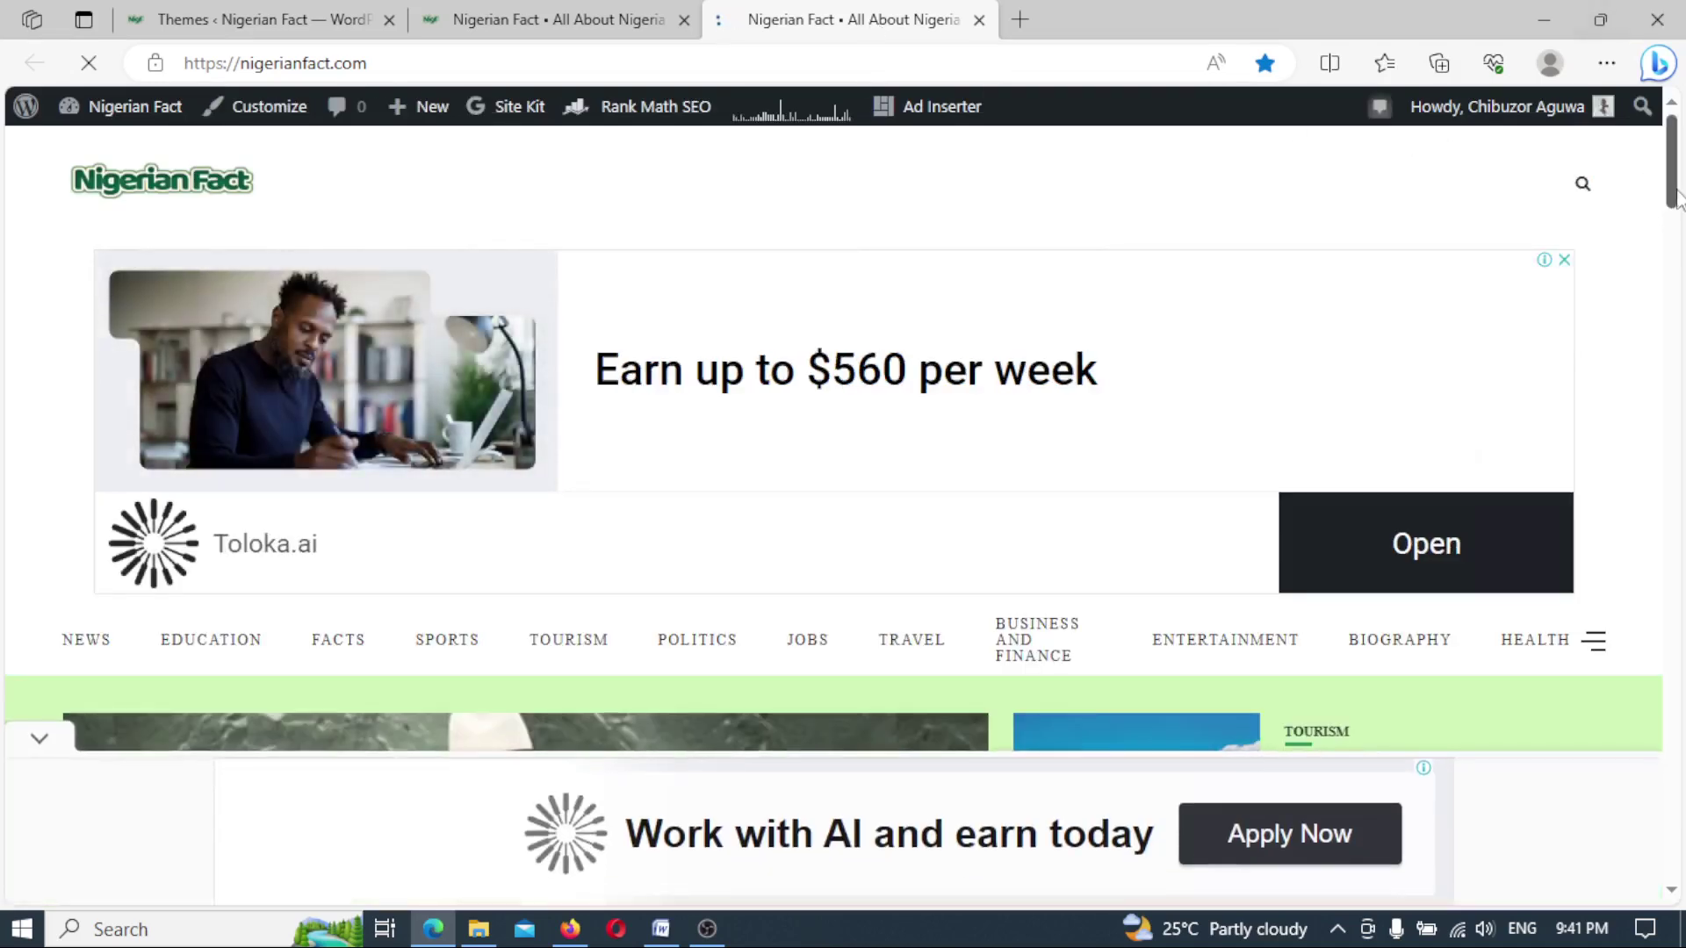
{"action": "left_click_drag", "start_coordinate": [1677, 198], "coordinate": [1679, 299]}
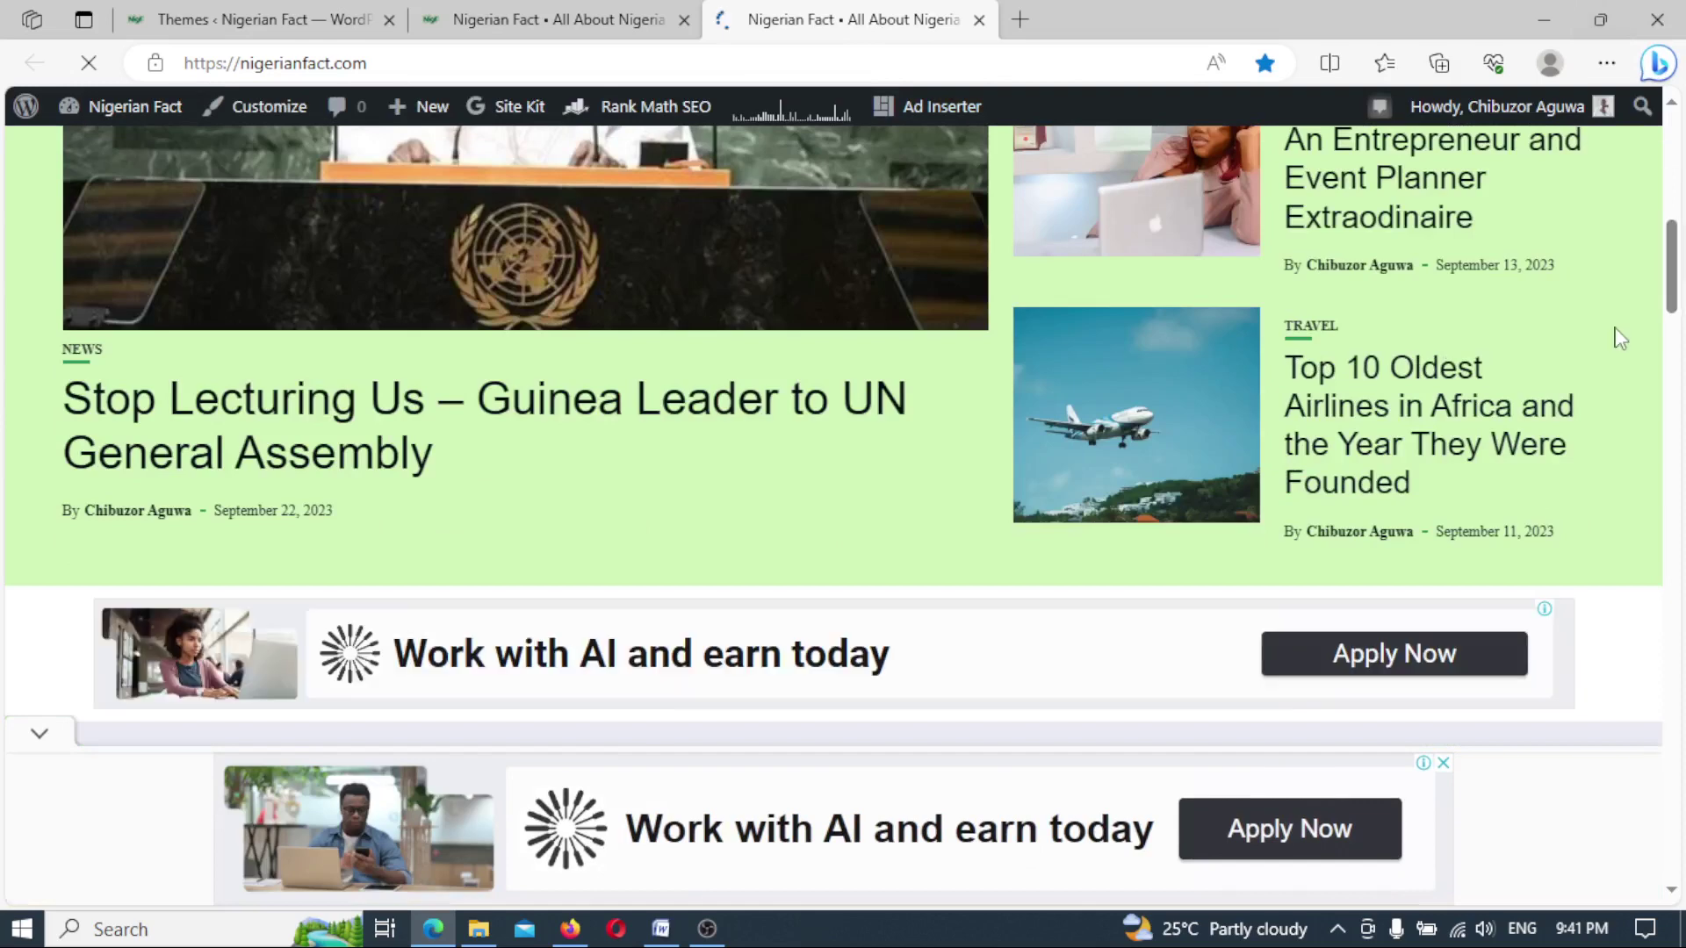
{"action": "scroll", "coordinate": [1673, 295], "scroll_direction": "down", "scroll_amount": 1}
{"action": "left_click_drag", "start_coordinate": [1673, 294], "coordinate": [1651, 479]}
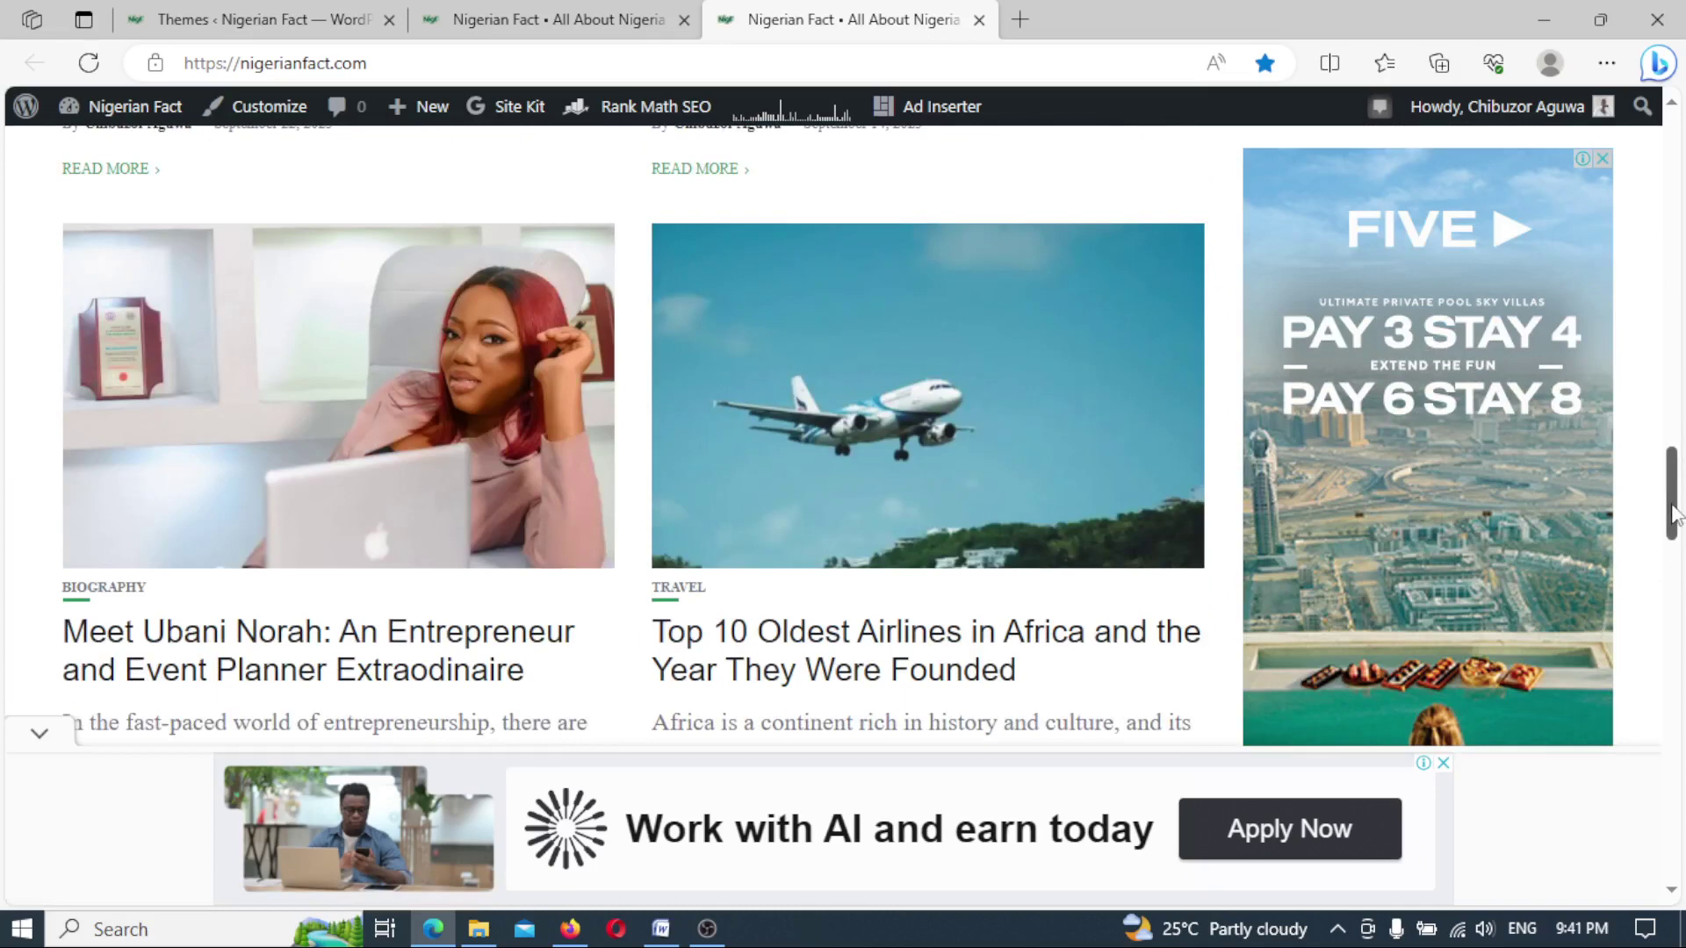
{"action": "left_click", "coordinate": [1682, 615]}
{"action": "left_click_drag", "start_coordinate": [1682, 615], "coordinate": [1679, 504]}
Compare the earlier and newest site tabs, scrolling each to check the footer and post listing.
{"action": "left_click", "coordinate": [547, 12]}
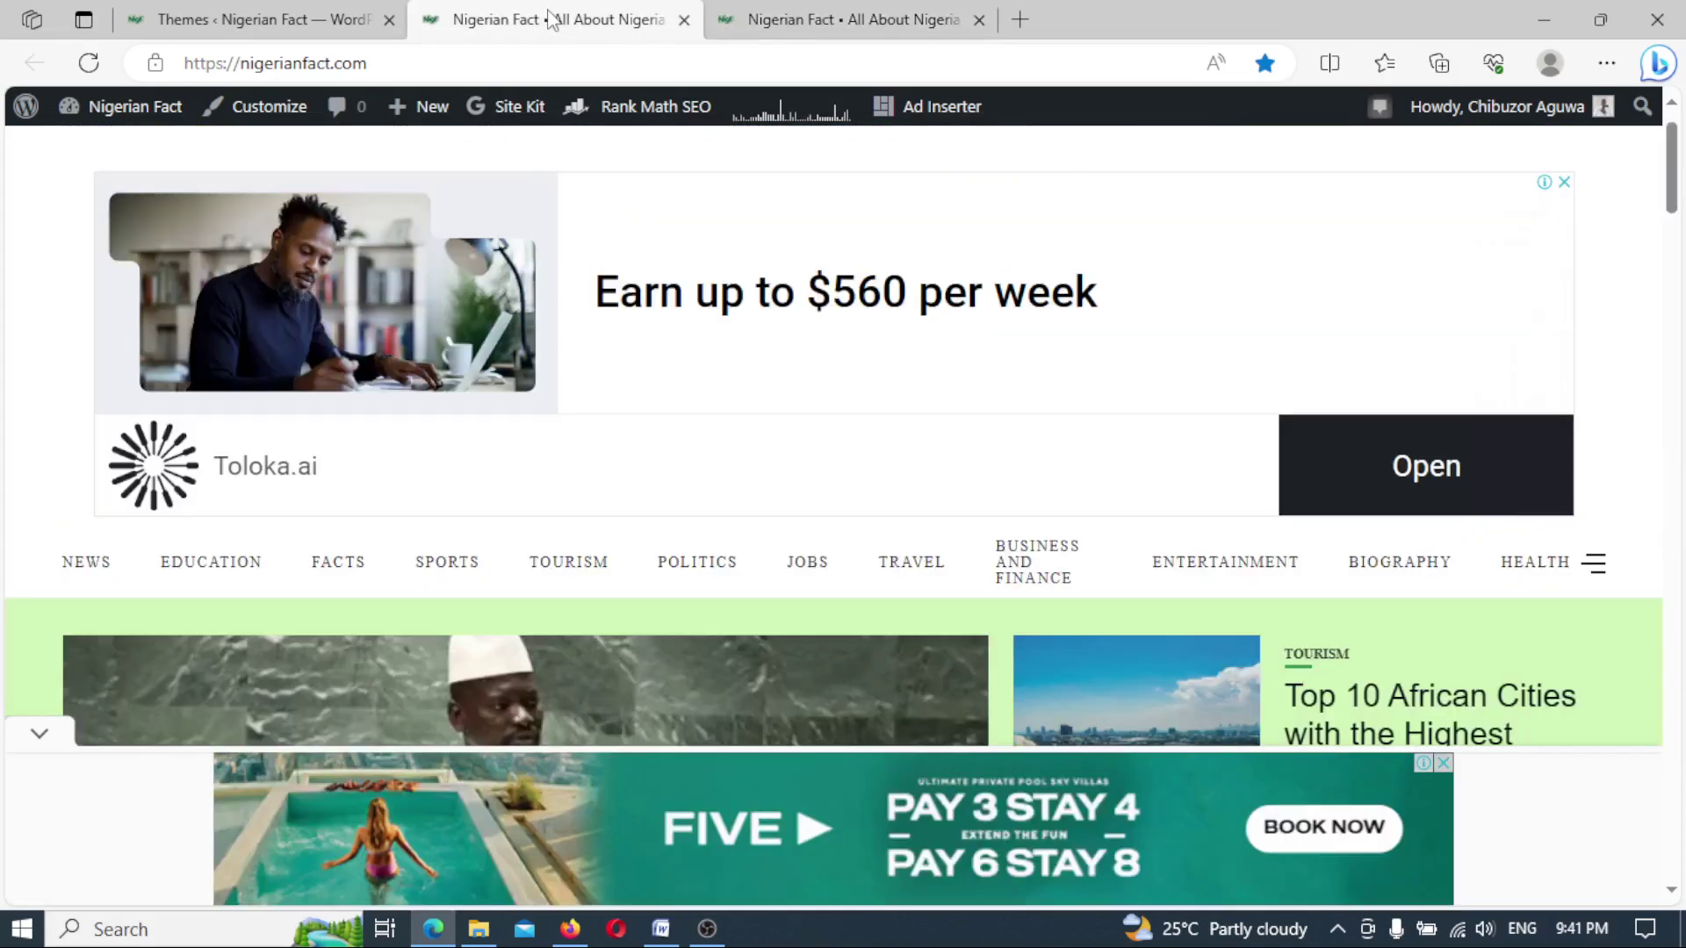
{"action": "left_click_drag", "start_coordinate": [1681, 175], "coordinate": [1681, 518]}
{"action": "left_click", "coordinate": [891, 29]}
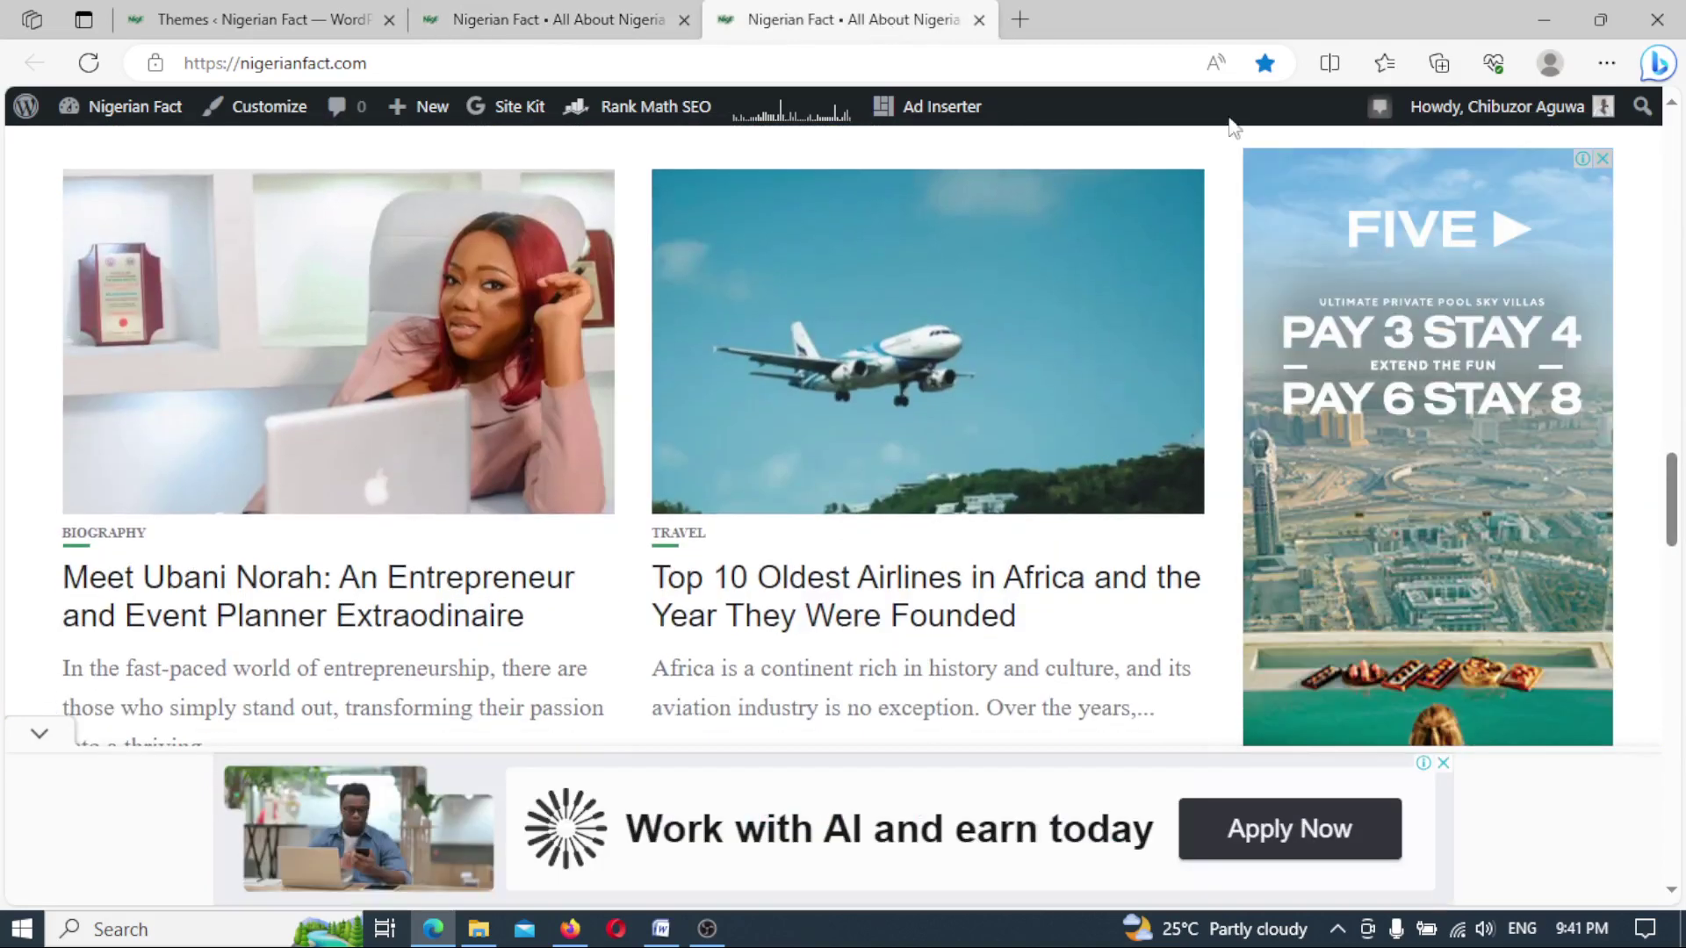
{"action": "left_click_drag", "start_coordinate": [1671, 518], "coordinate": [1682, 851]}
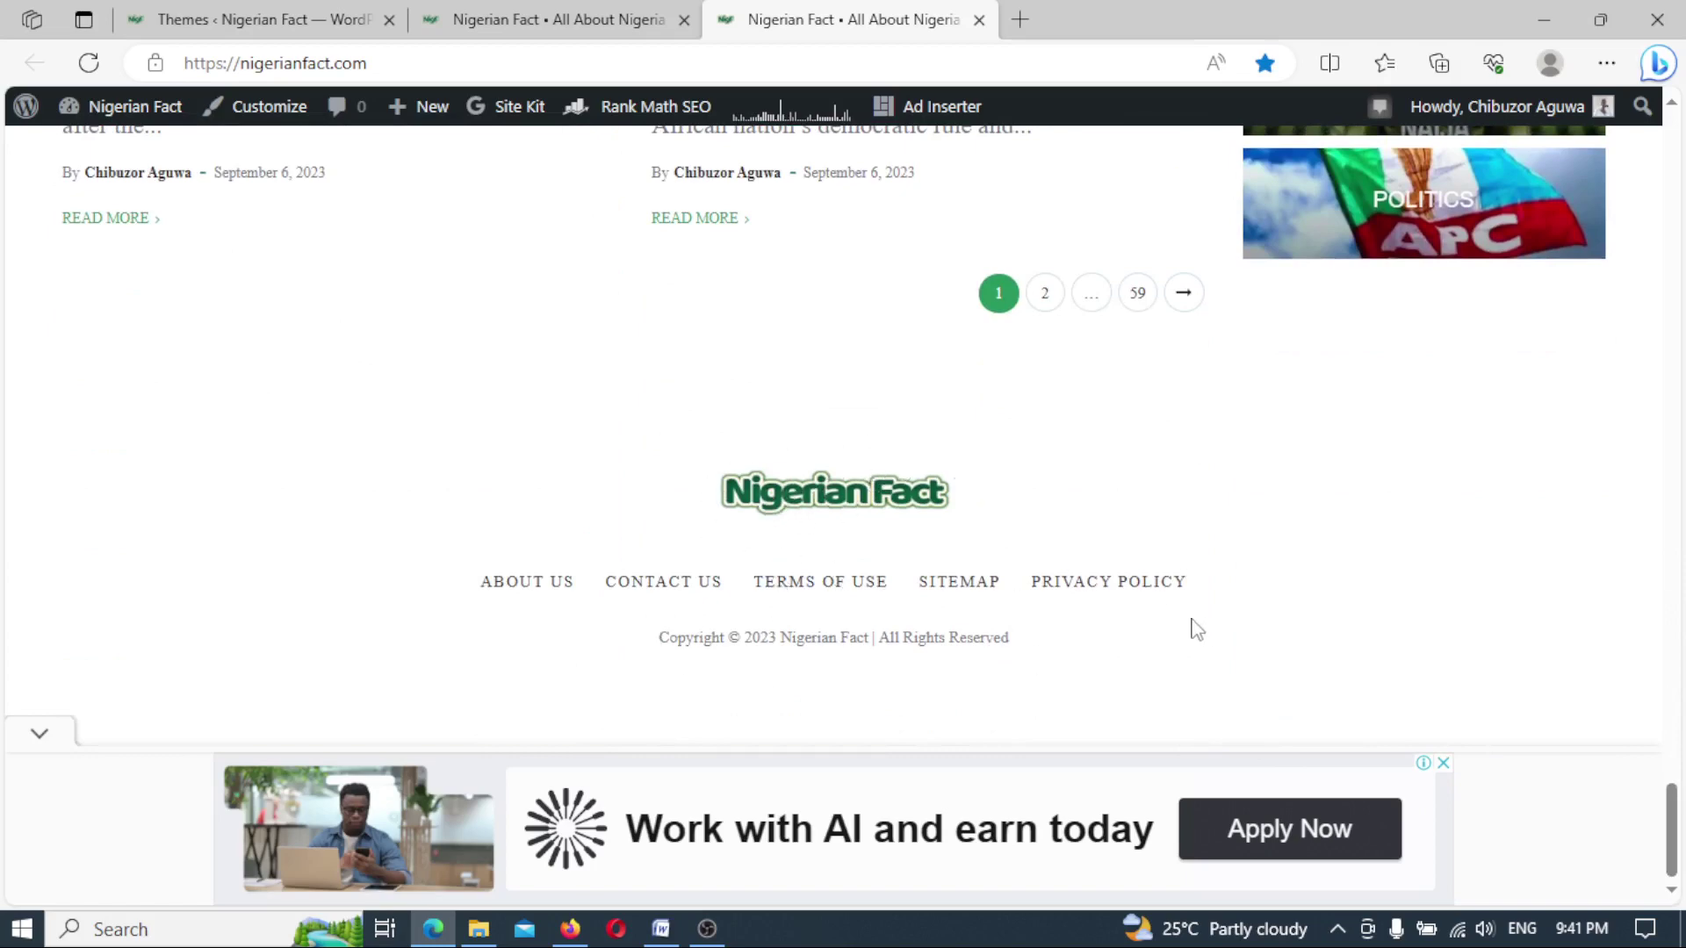
{"action": "left_click_drag", "start_coordinate": [1681, 856], "coordinate": [1668, 404]}
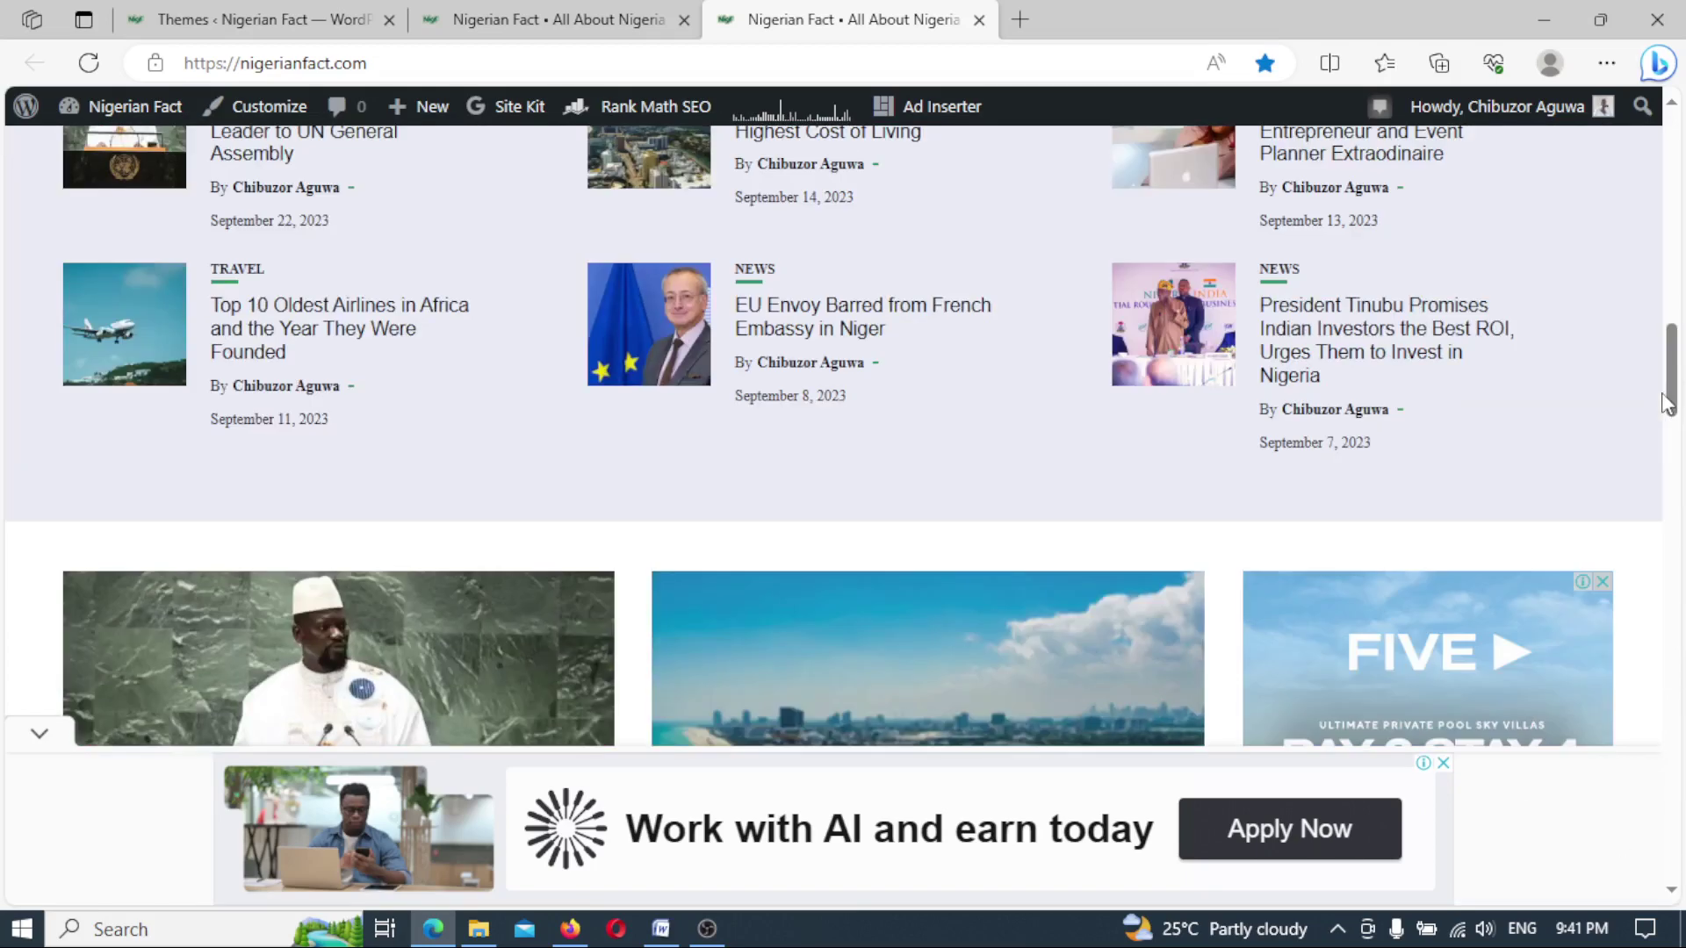
{"action": "left_click", "coordinate": [489, 27]}
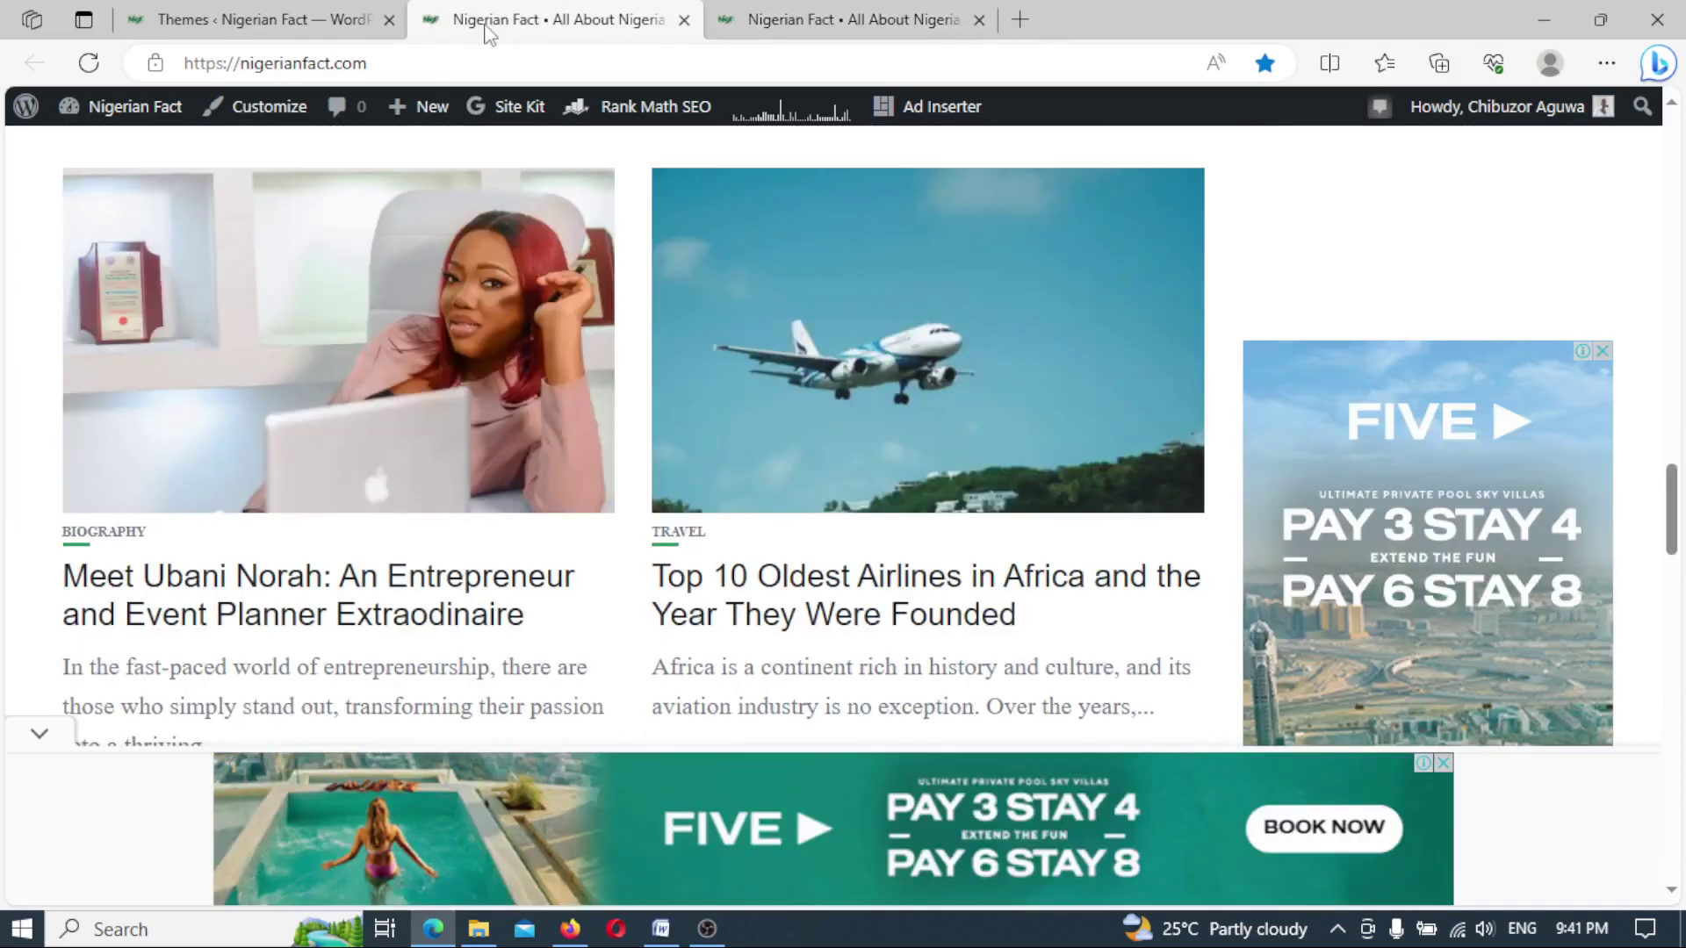
{"action": "left_click_drag", "start_coordinate": [1678, 508], "coordinate": [1680, 847]}
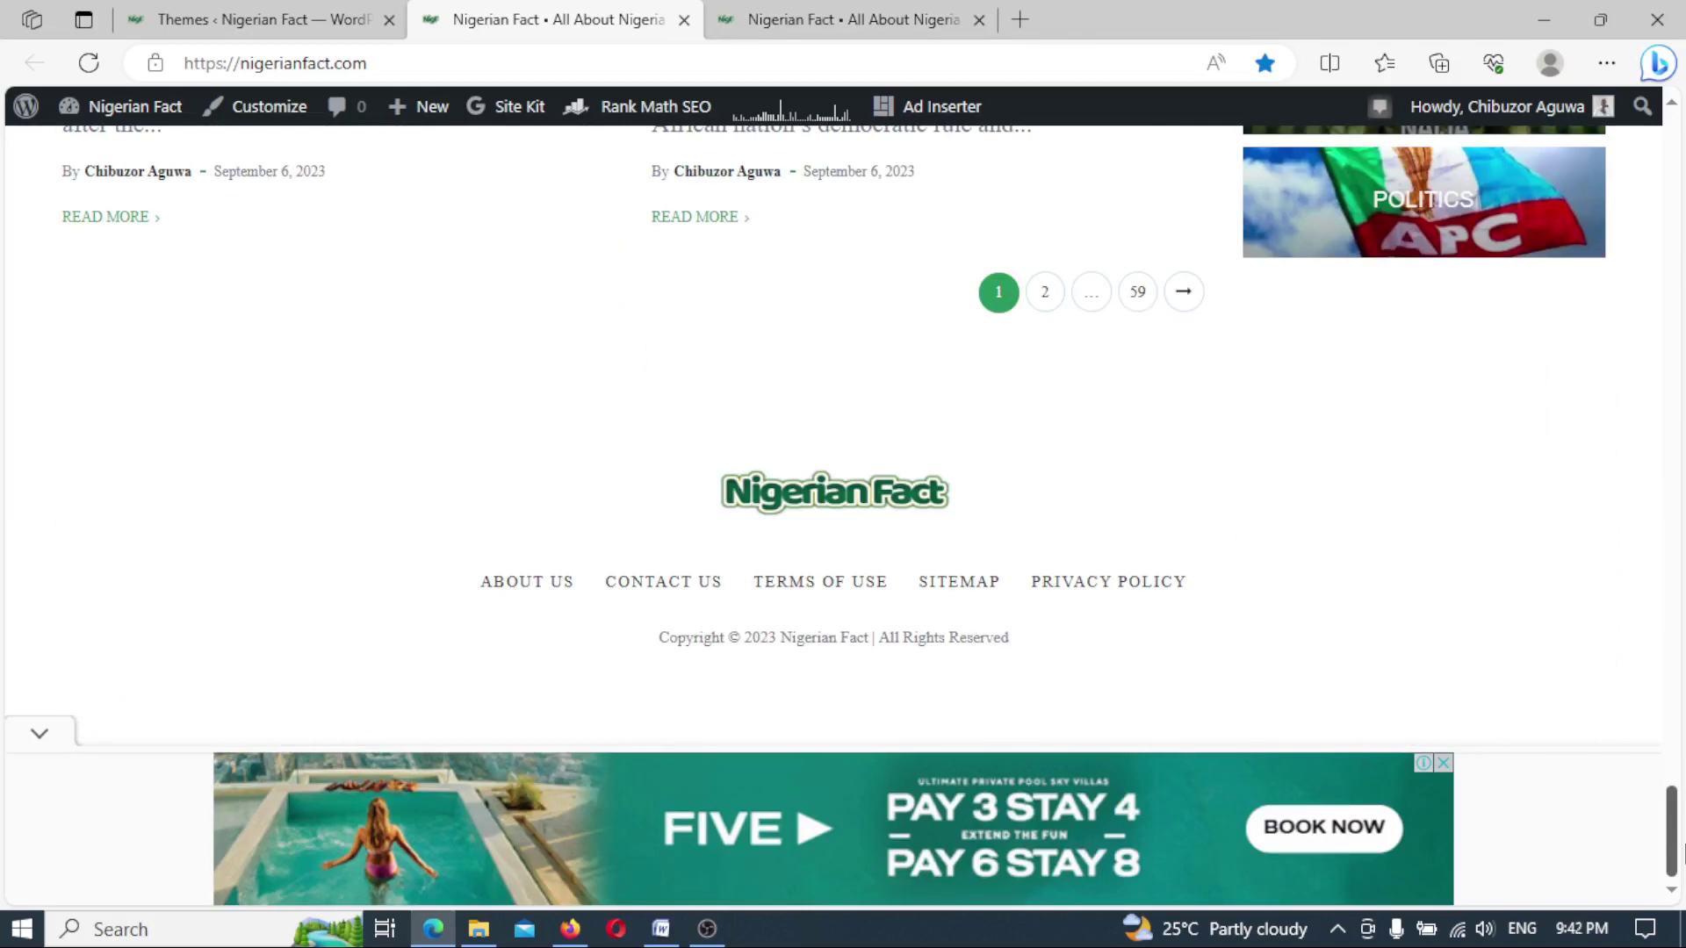
Glance over both site tabs and return to the Newsophy 1.2.2 theme details tab.
{"action": "left_click", "coordinate": [281, 11]}
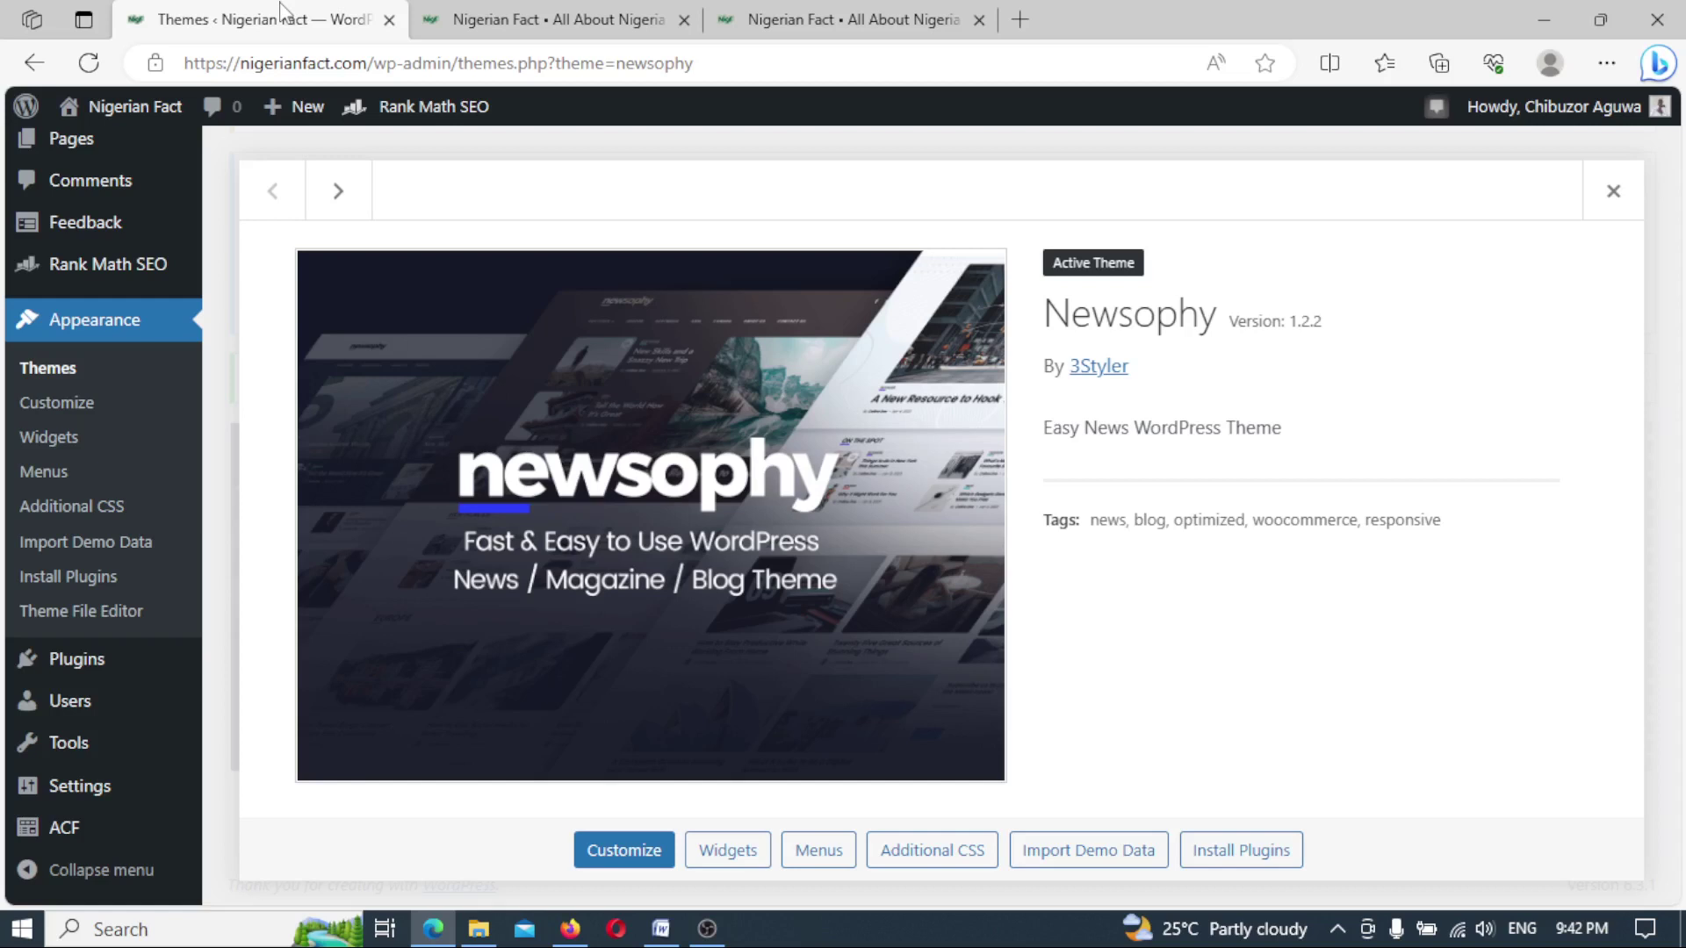
{"action": "left_click", "coordinate": [562, 16]}
{"action": "left_click", "coordinate": [856, 20]}
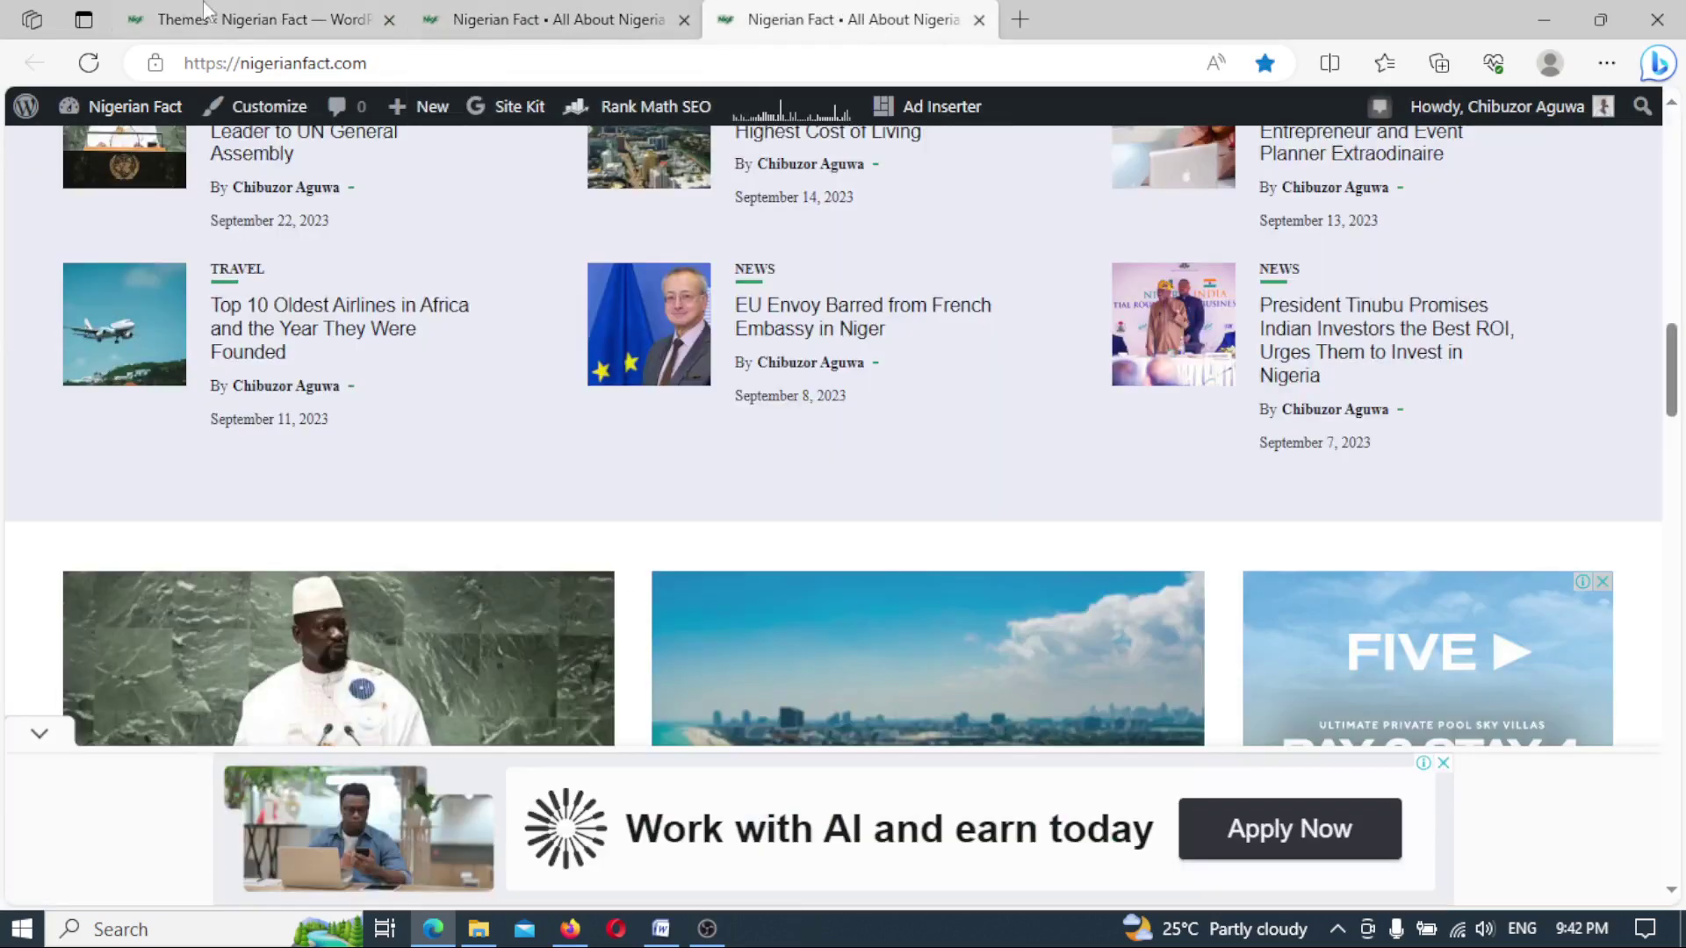
{"action": "left_click", "coordinate": [208, 34]}
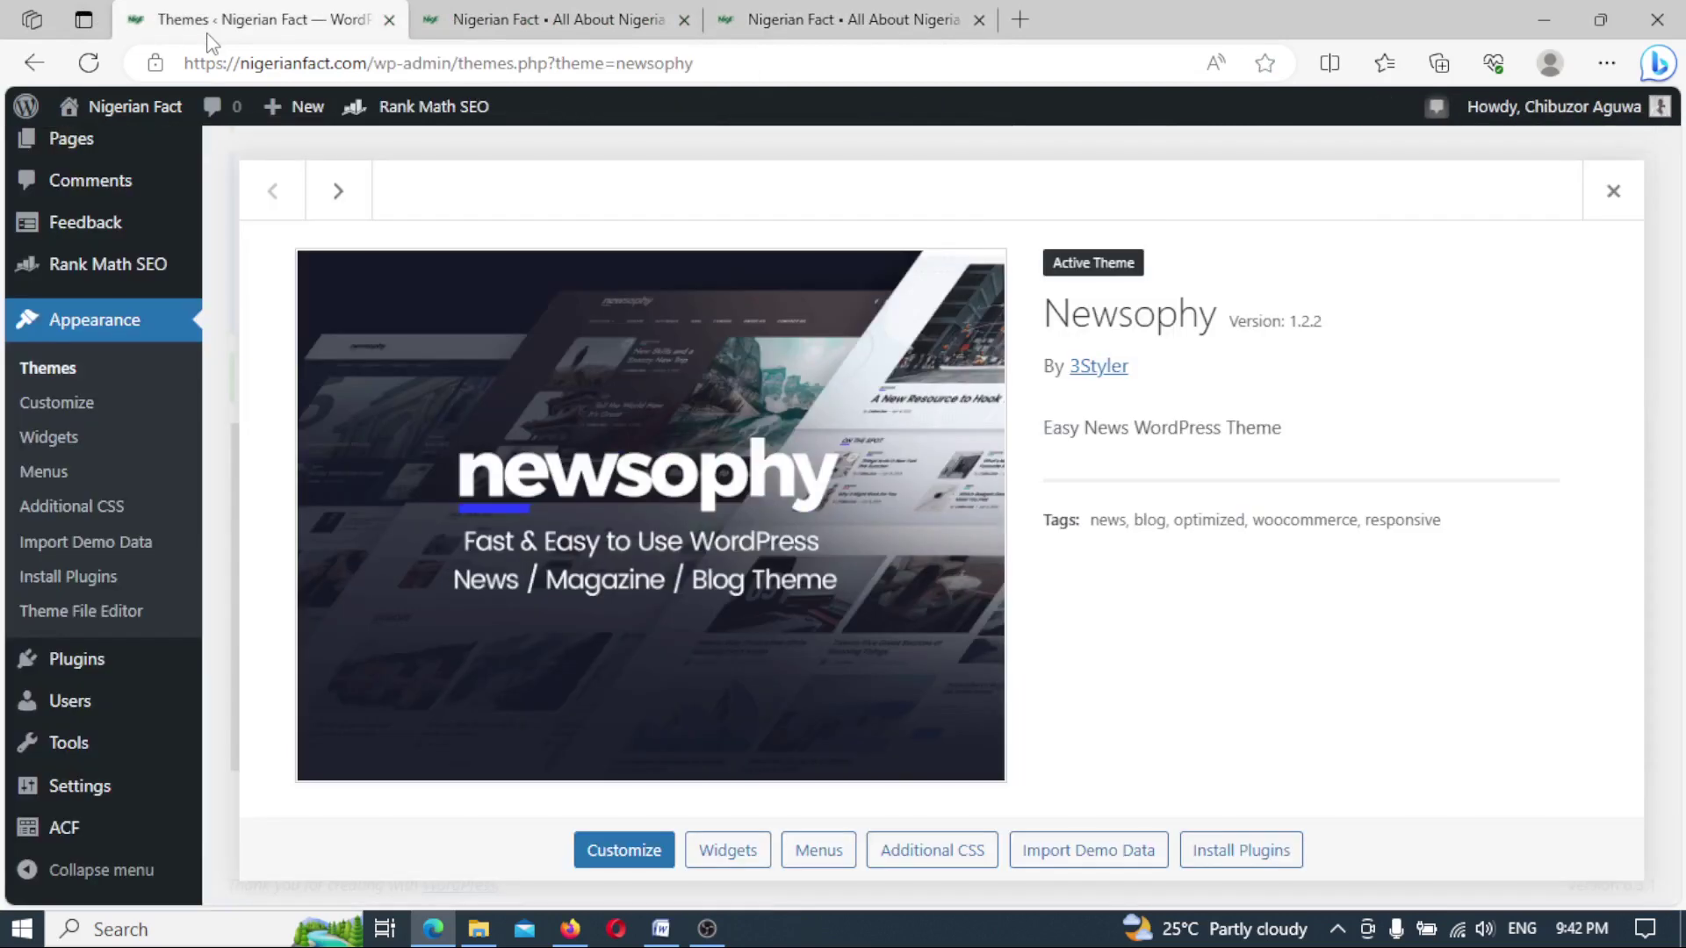